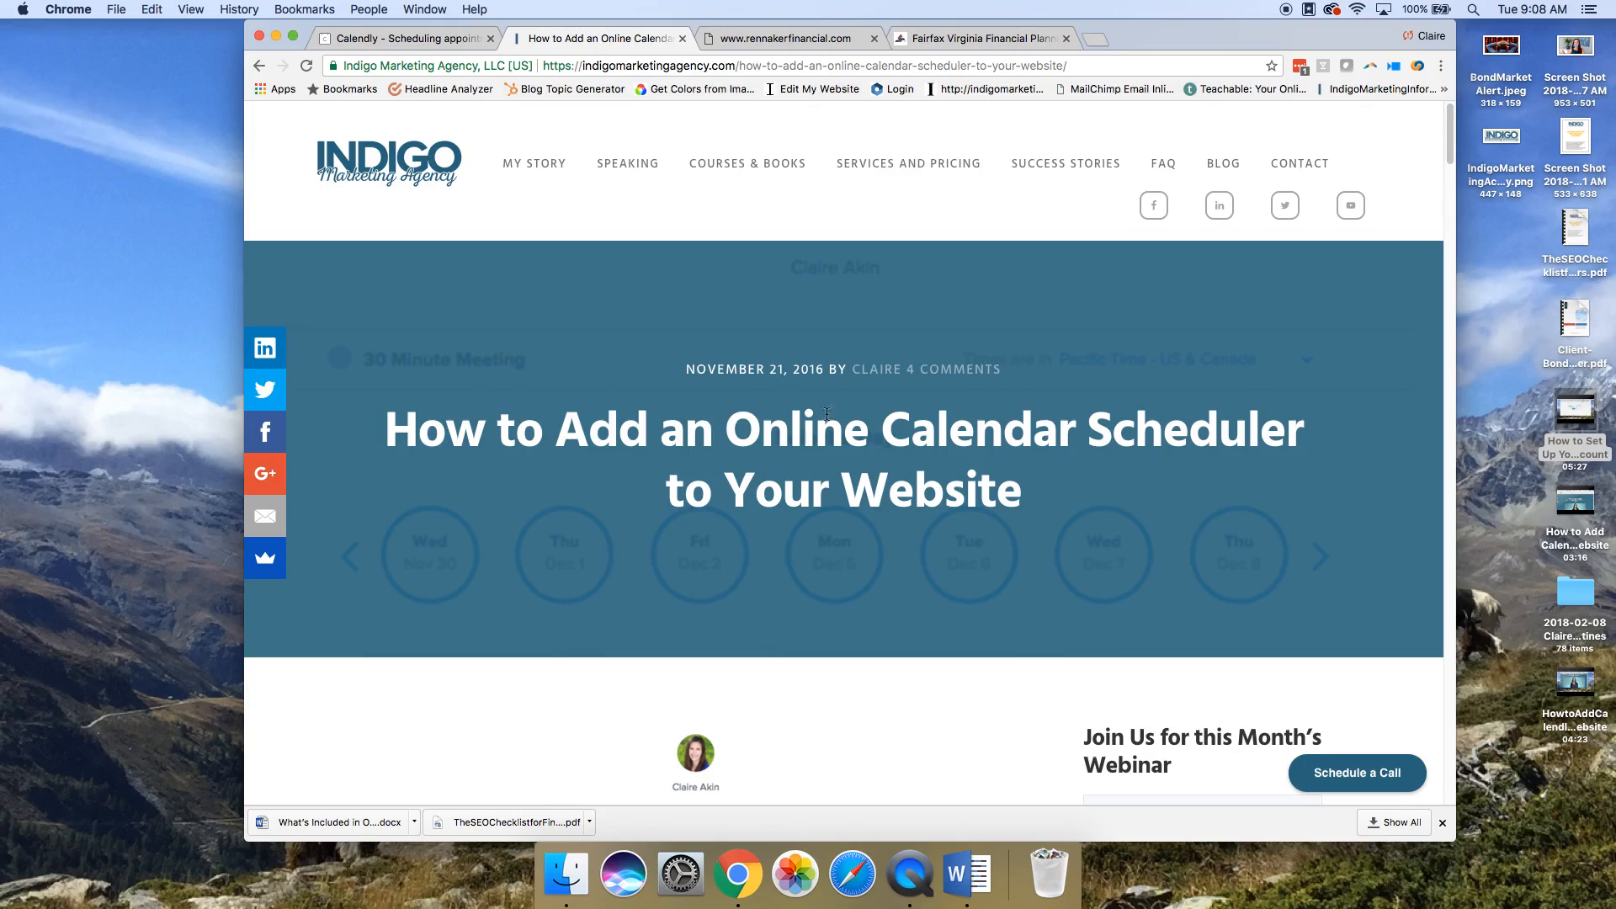
- Look over the Indigo Marketing Agency article on adding an online calendar scheduler to a website
scroll(1025, 524, down, 8)
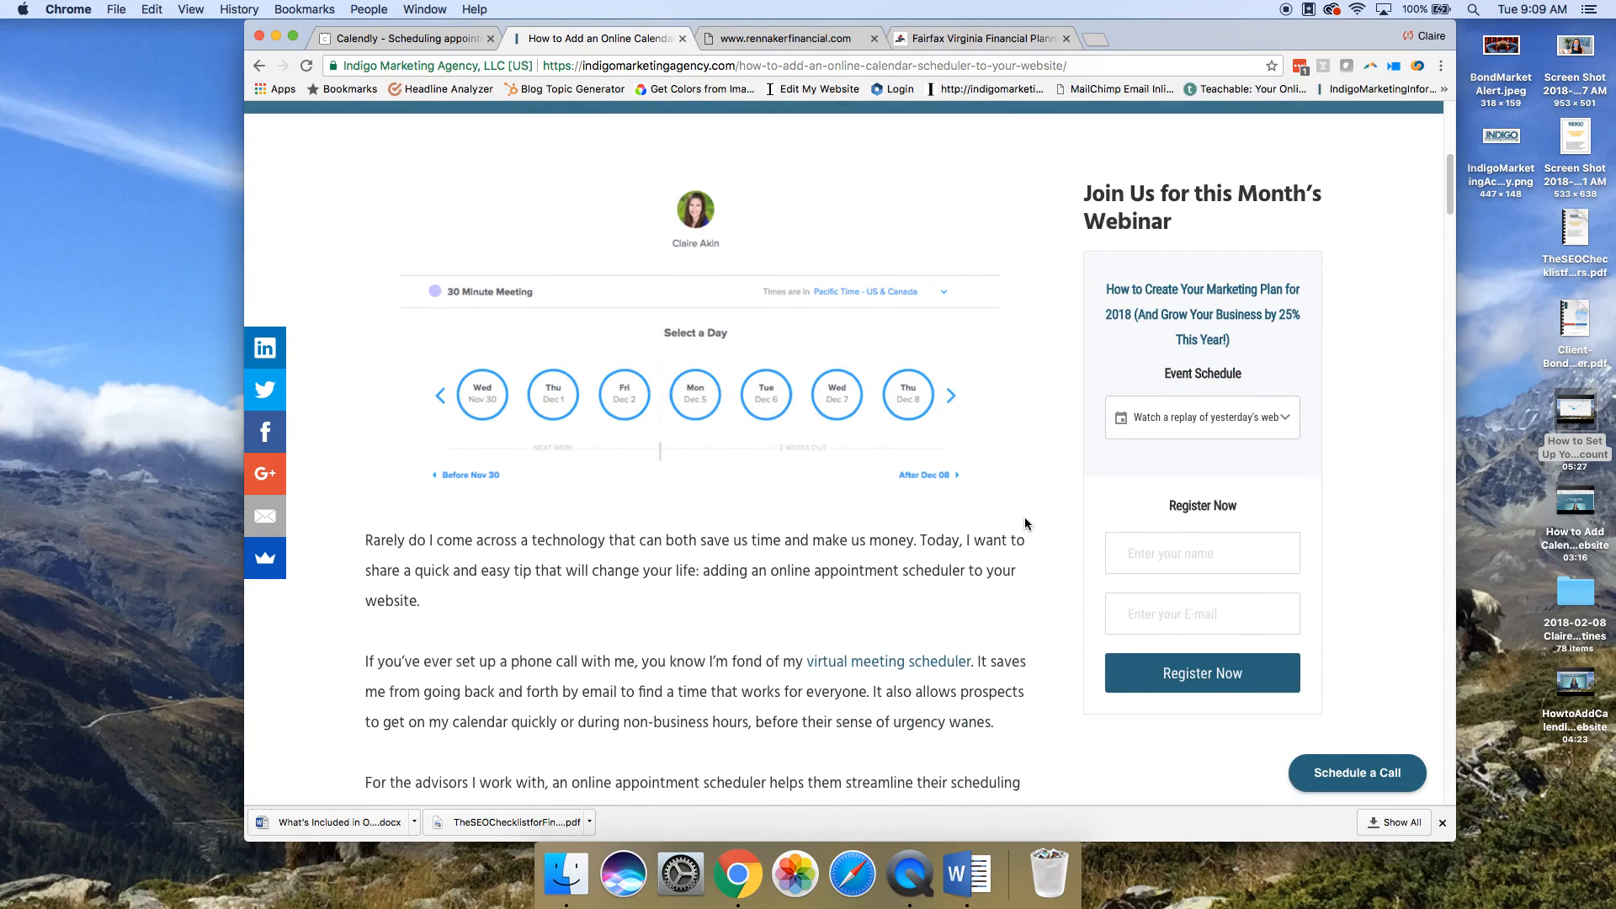
scroll(1025, 524, down, 2)
scroll(1025, 524, down, 8)
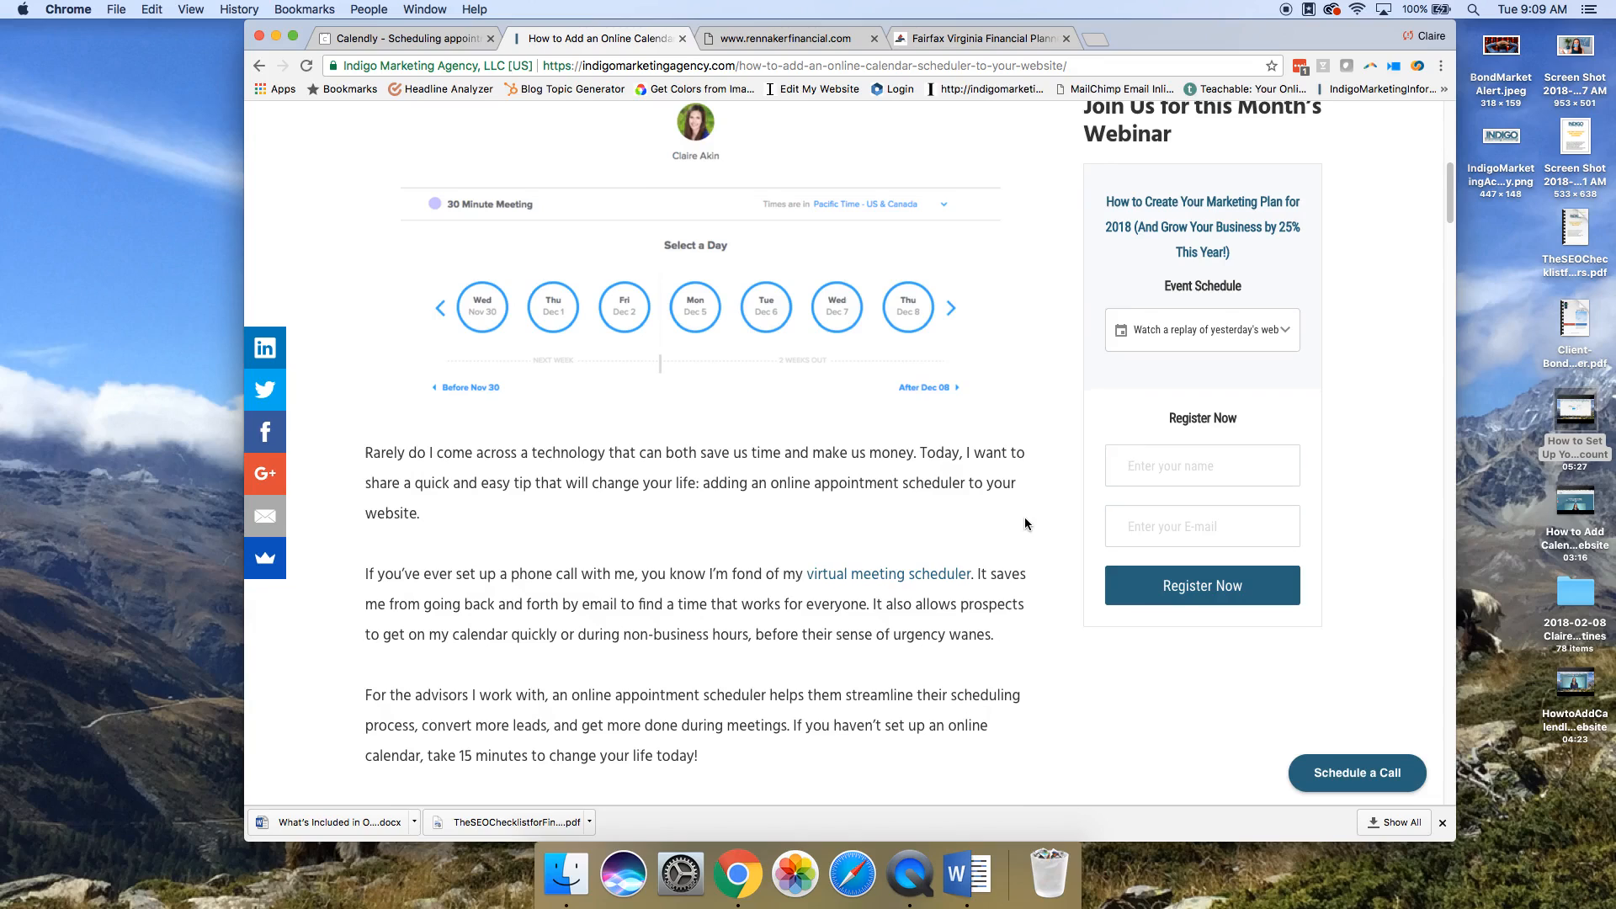
scroll(1025, 524, up, 15)
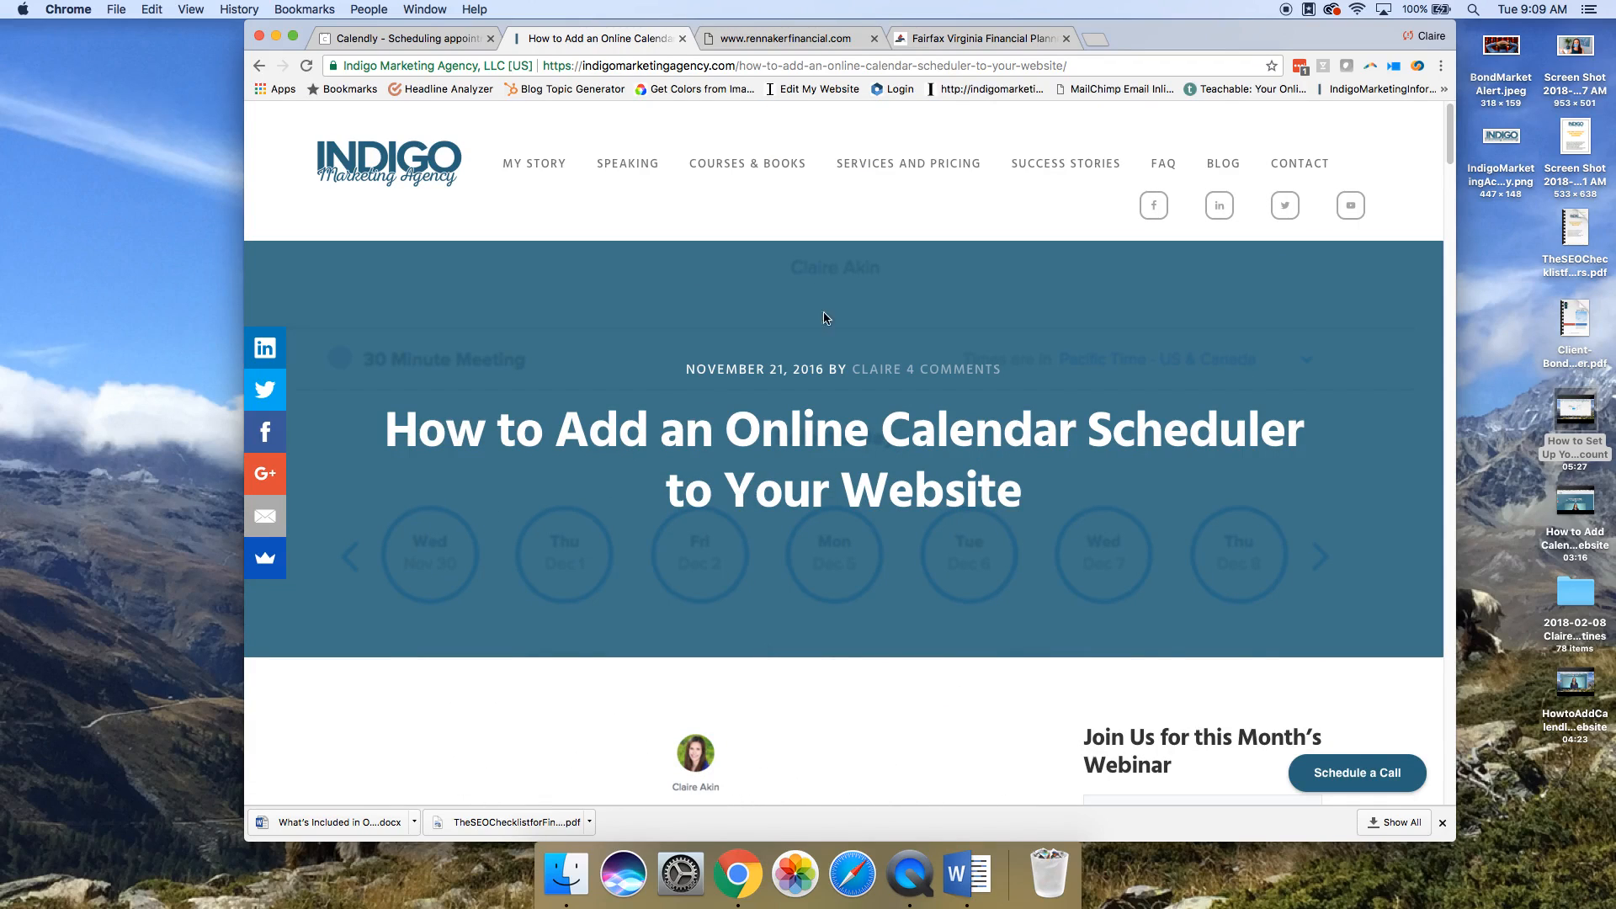
- Open the agency's Contact page and preview the meeting types in its Schedule a Call popup
click(1301, 164)
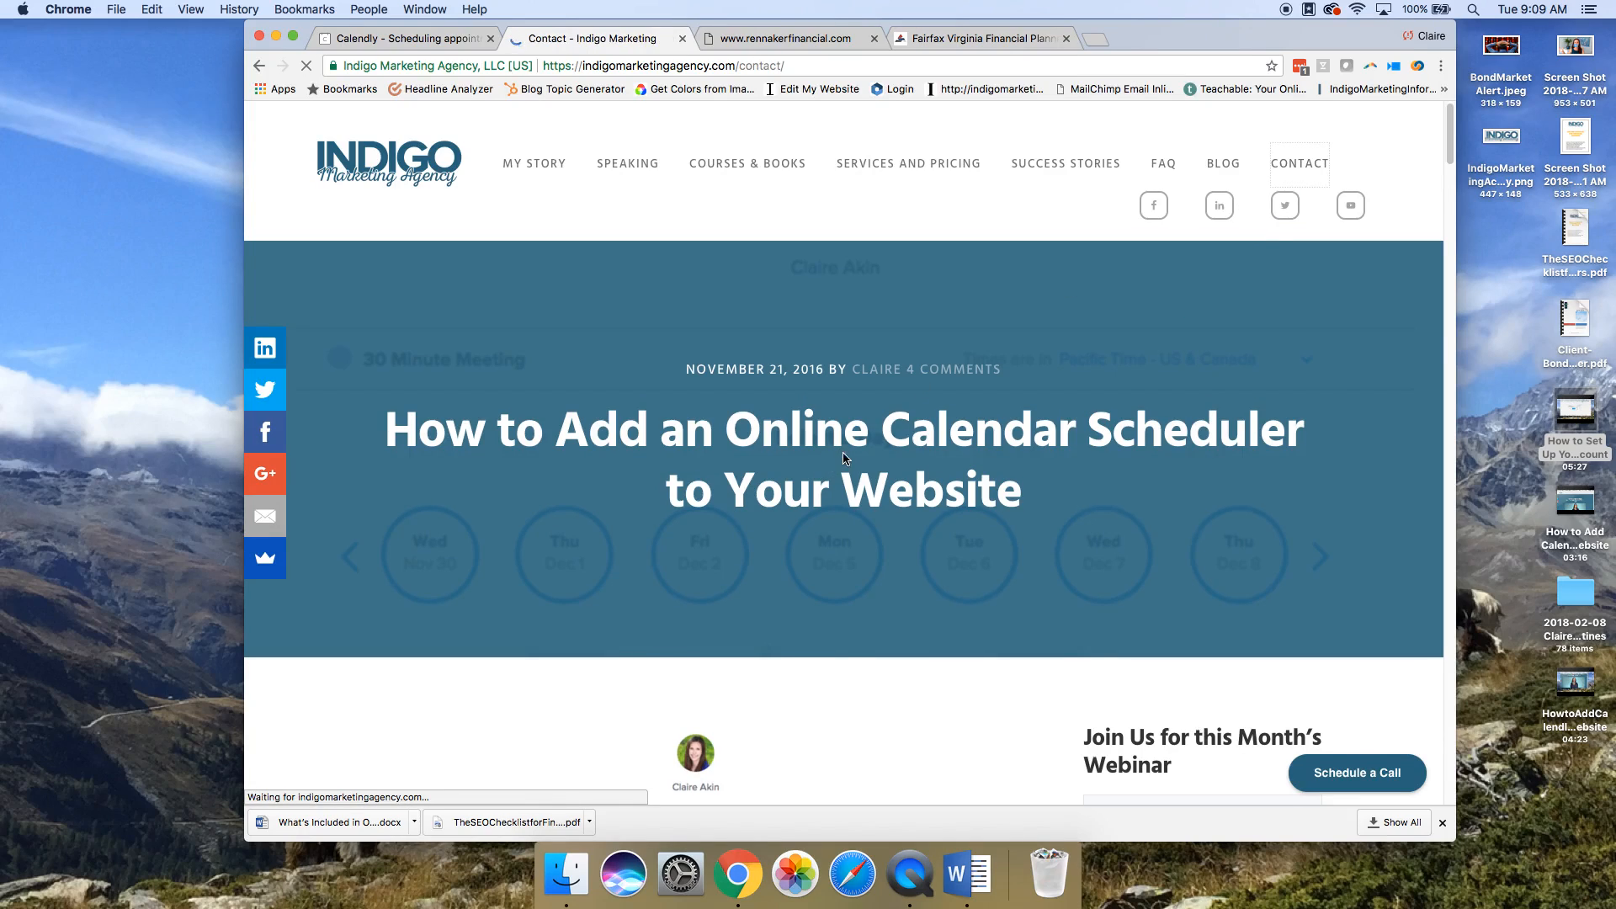
scroll(841, 453, down, 15)
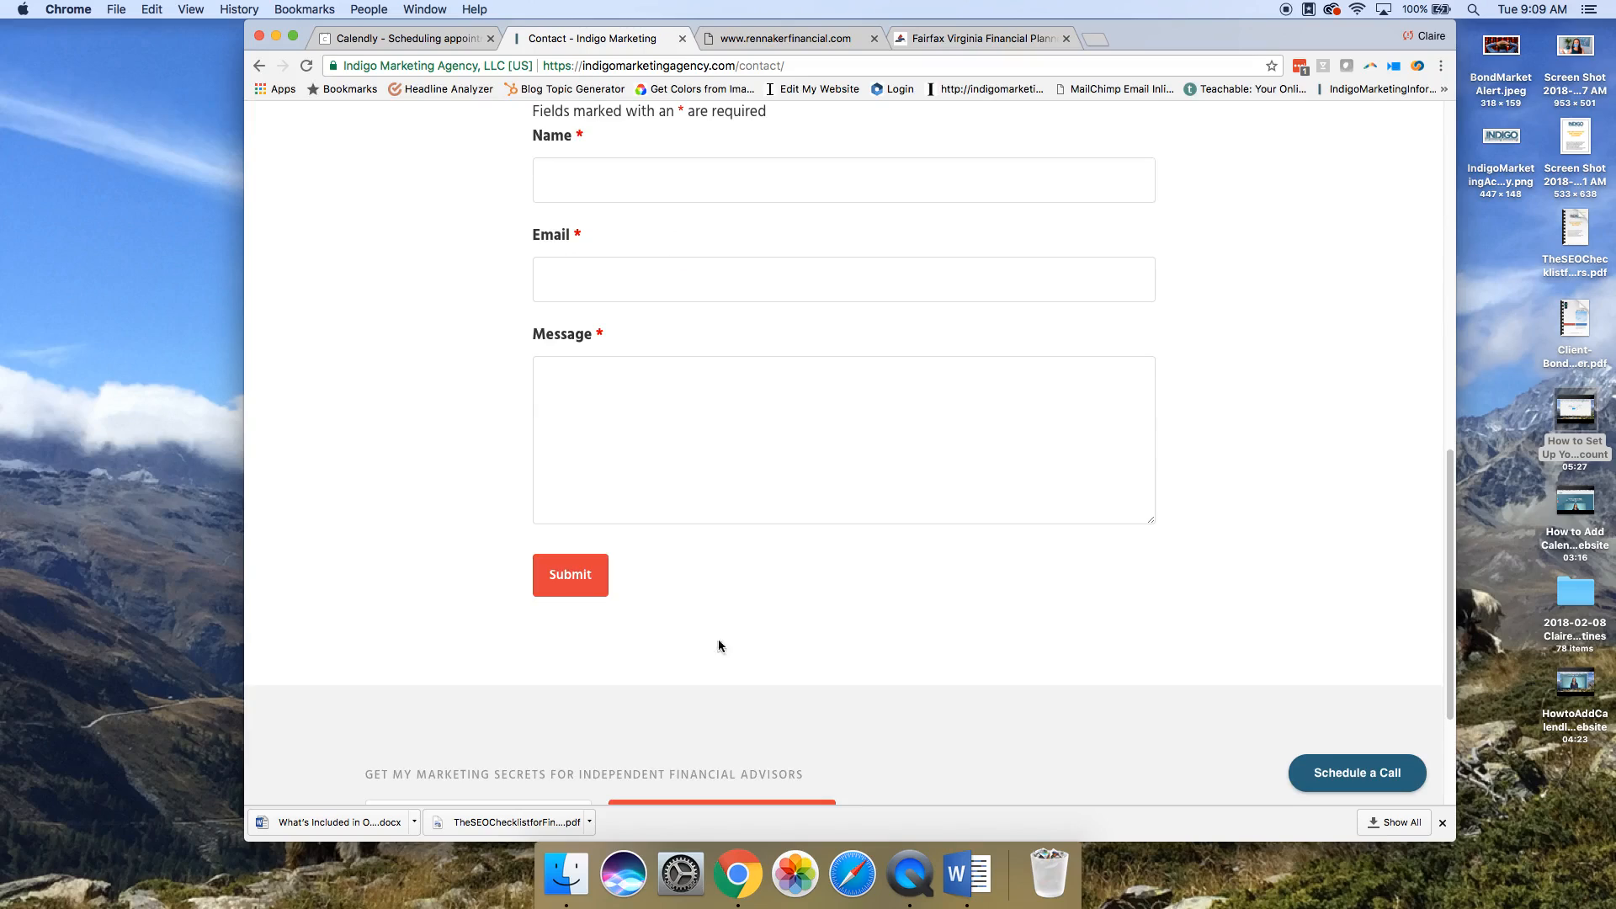
click(1381, 775)
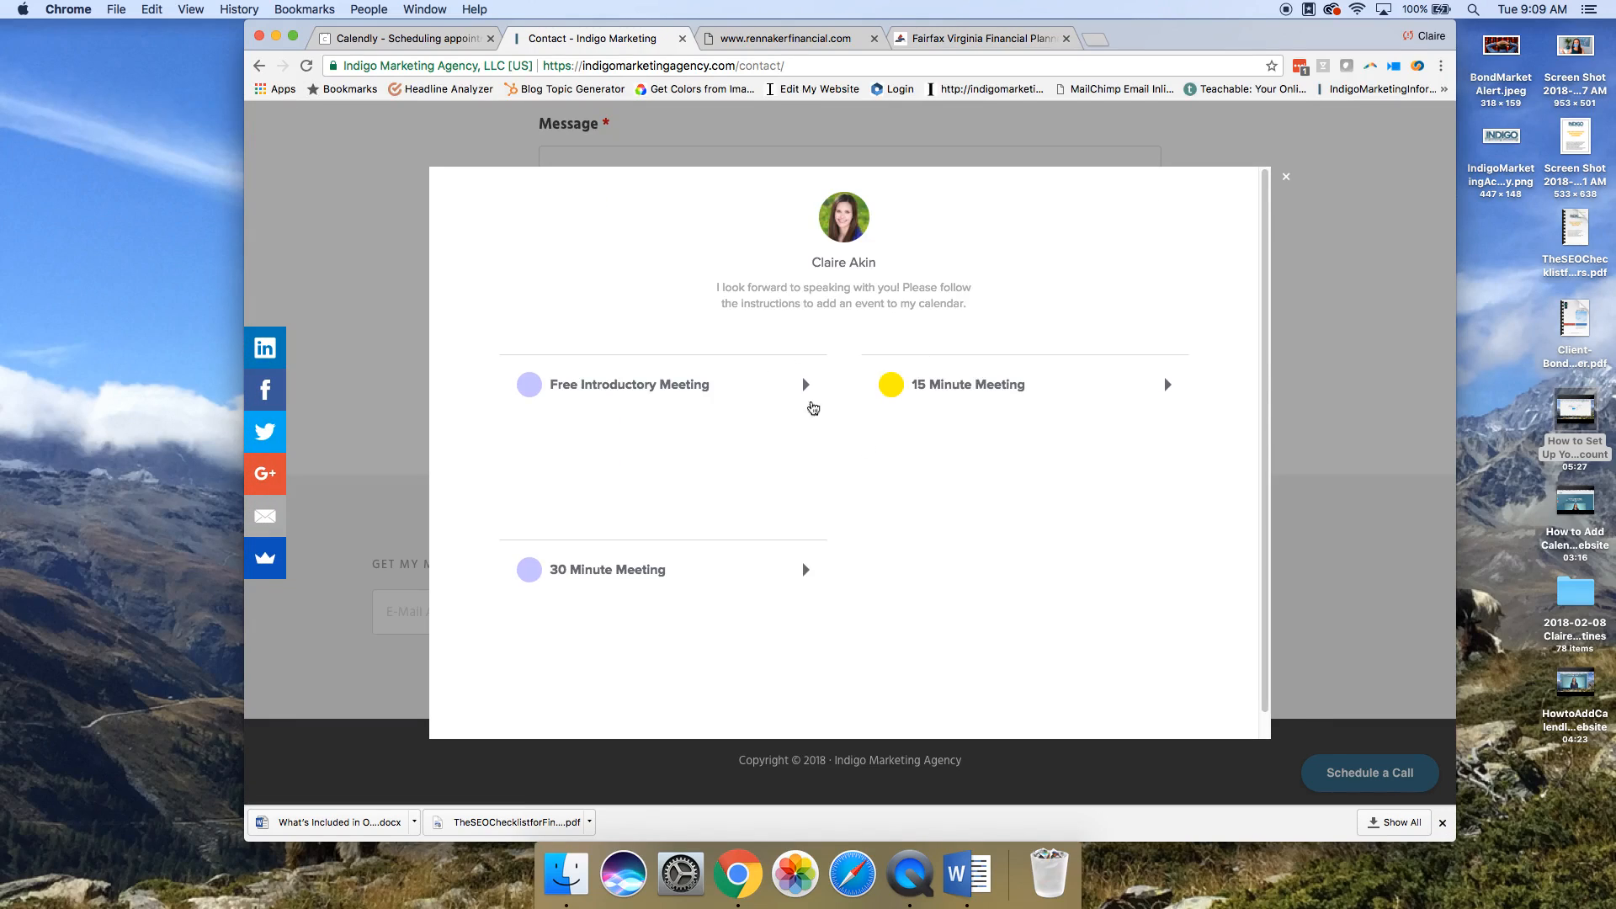
click(1286, 176)
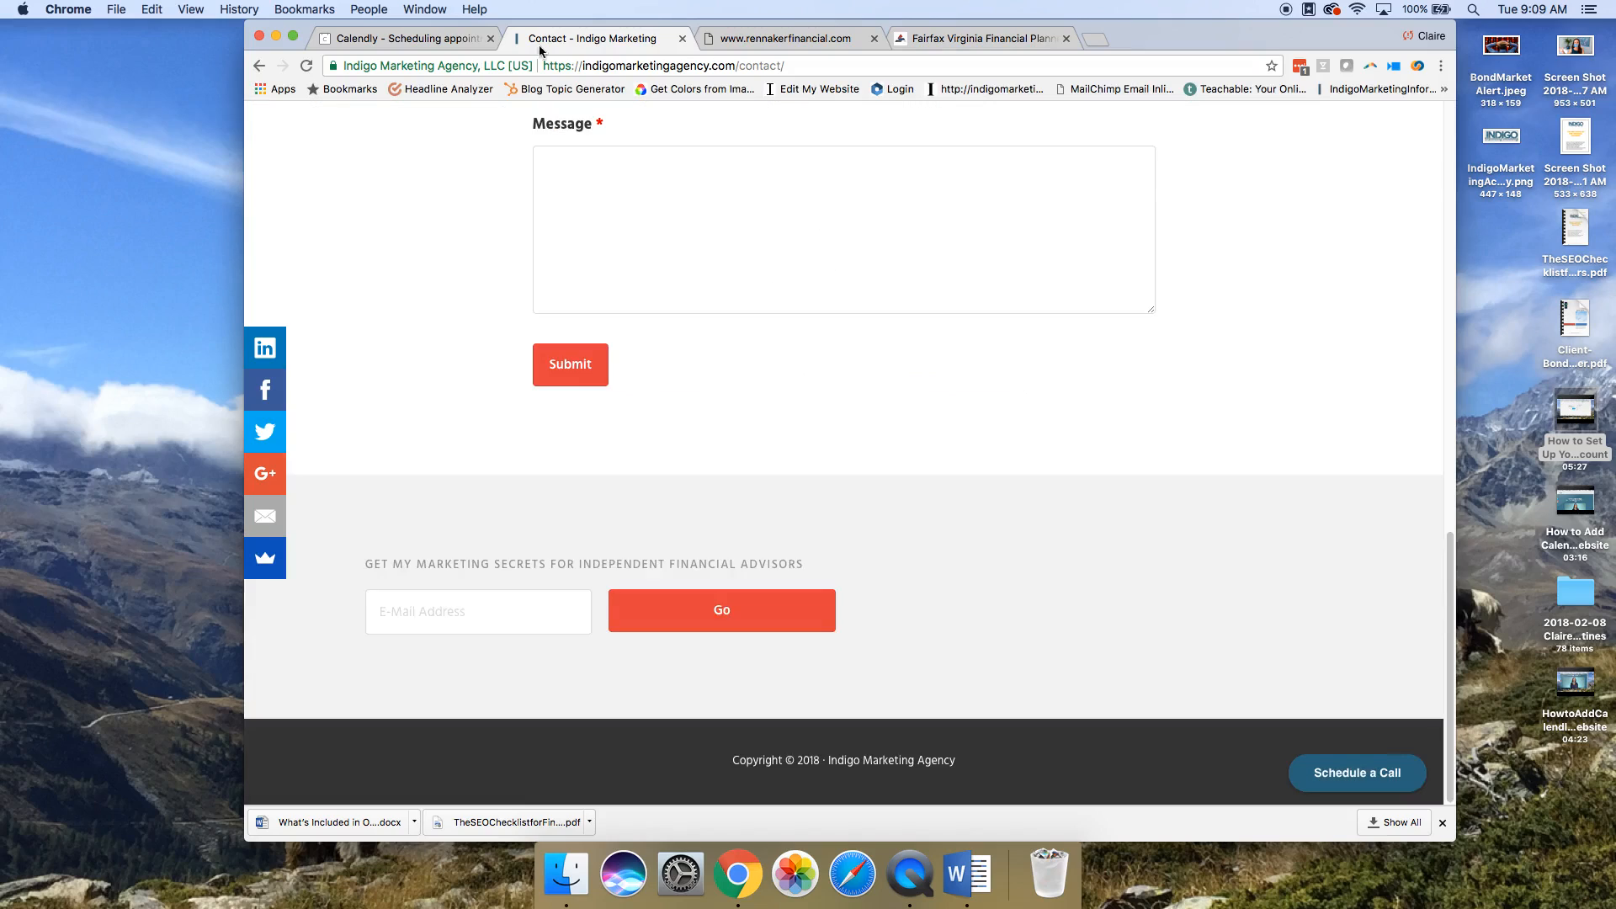
- Return to the Indigo Marketing Agency home page and examine how the Schedule a Call button follows the content
scroll(358, 149, up, 4)
scroll(358, 150, up, 5)
click(359, 150)
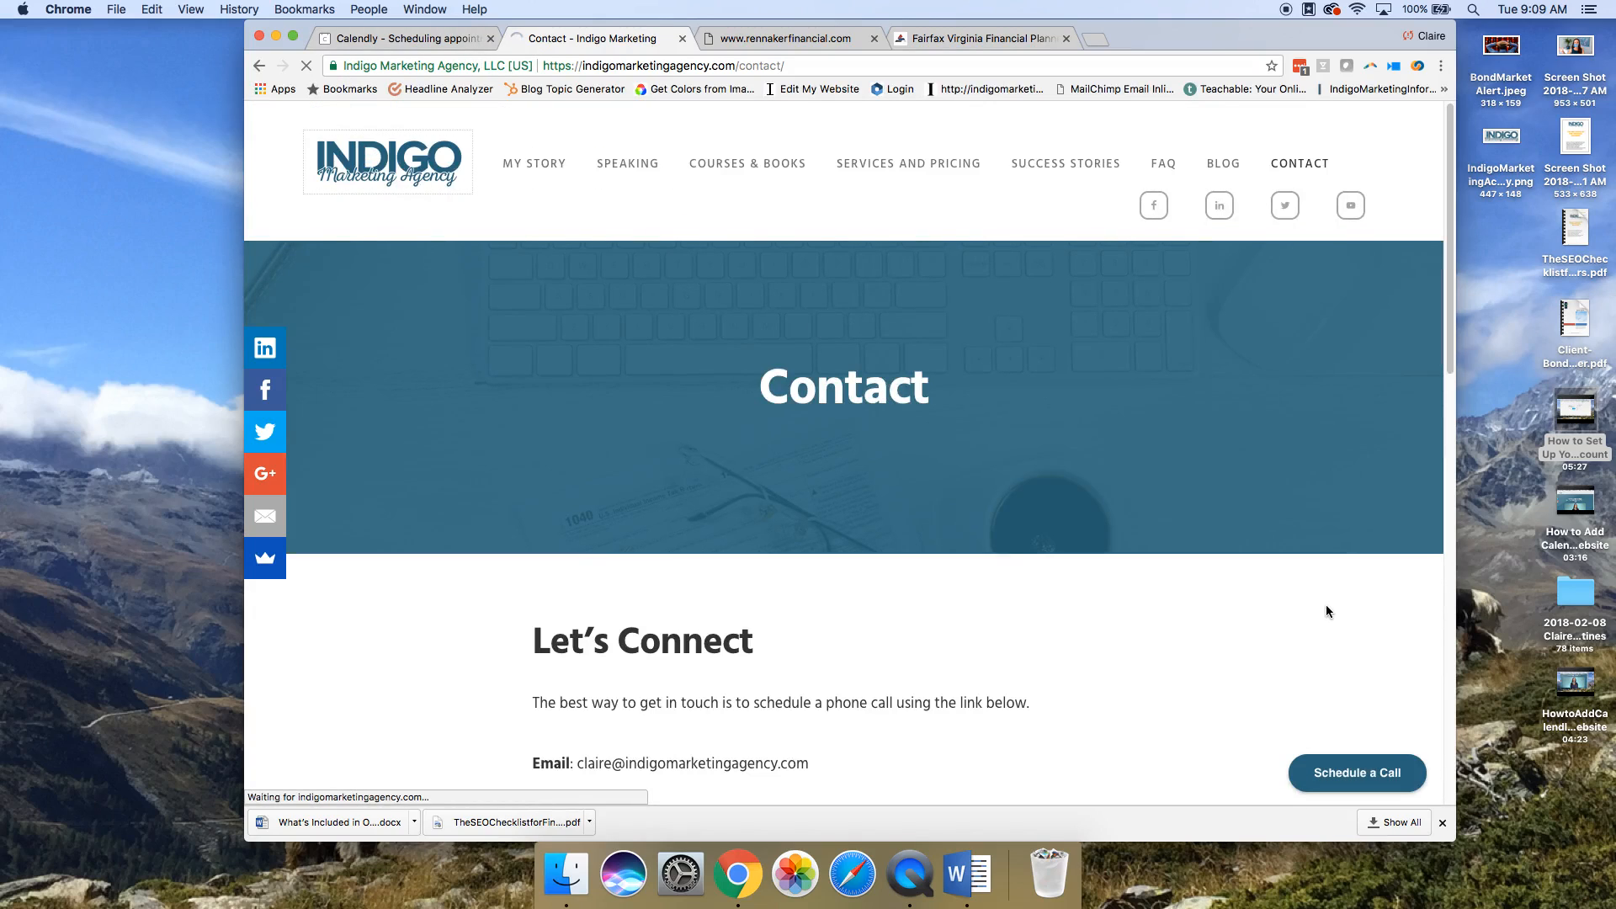
scroll(1327, 606, down, 6)
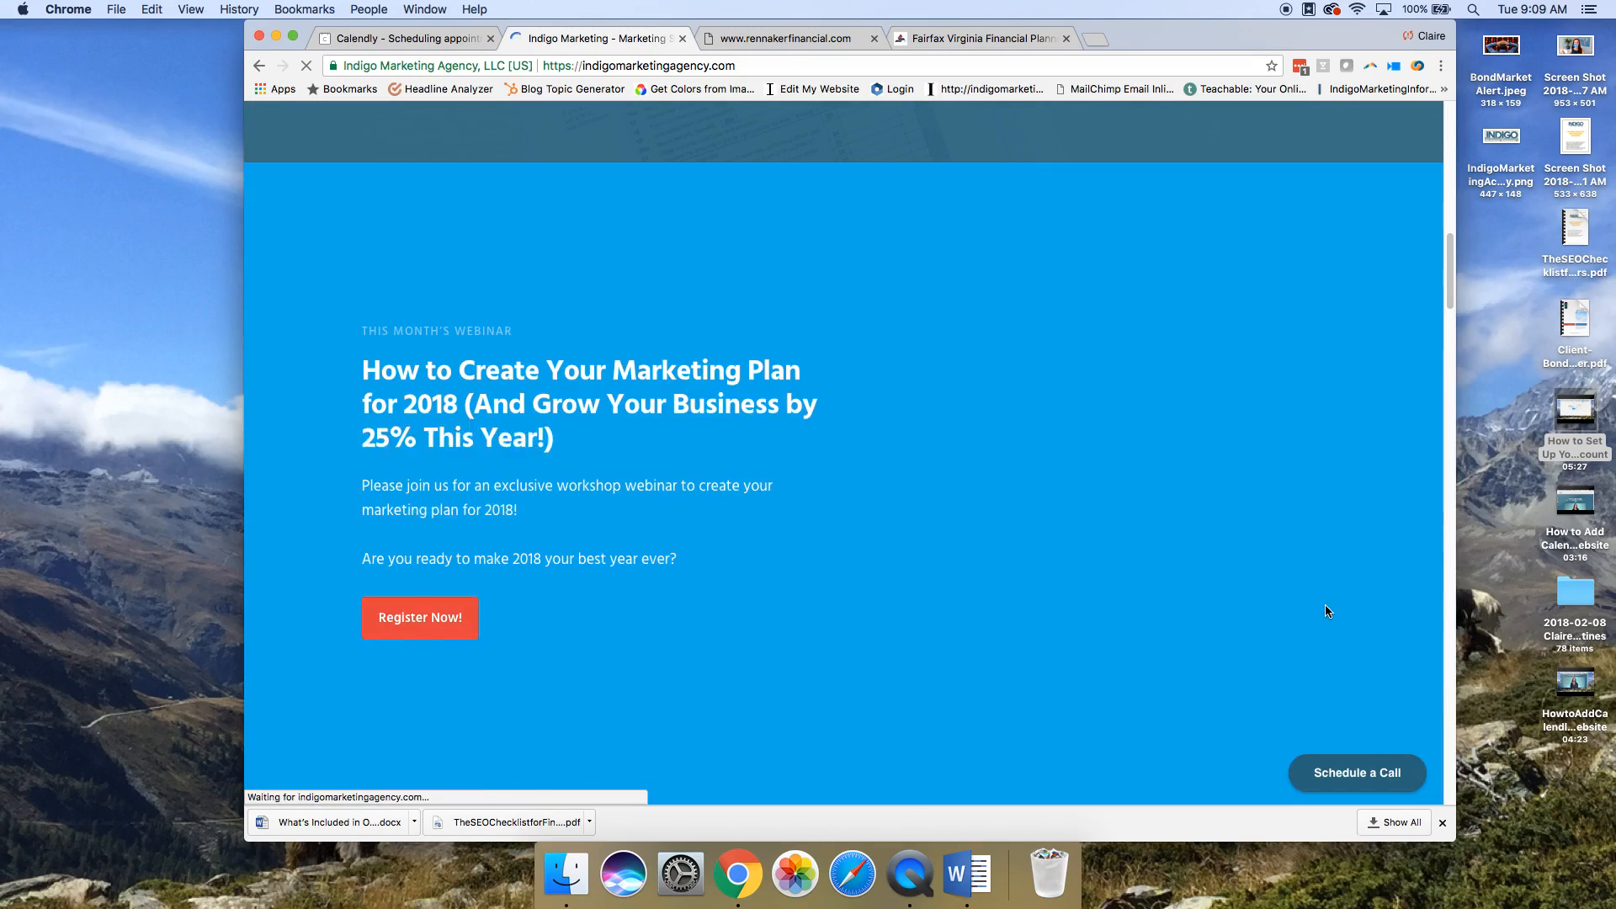
scroll(1084, 451, down, 10)
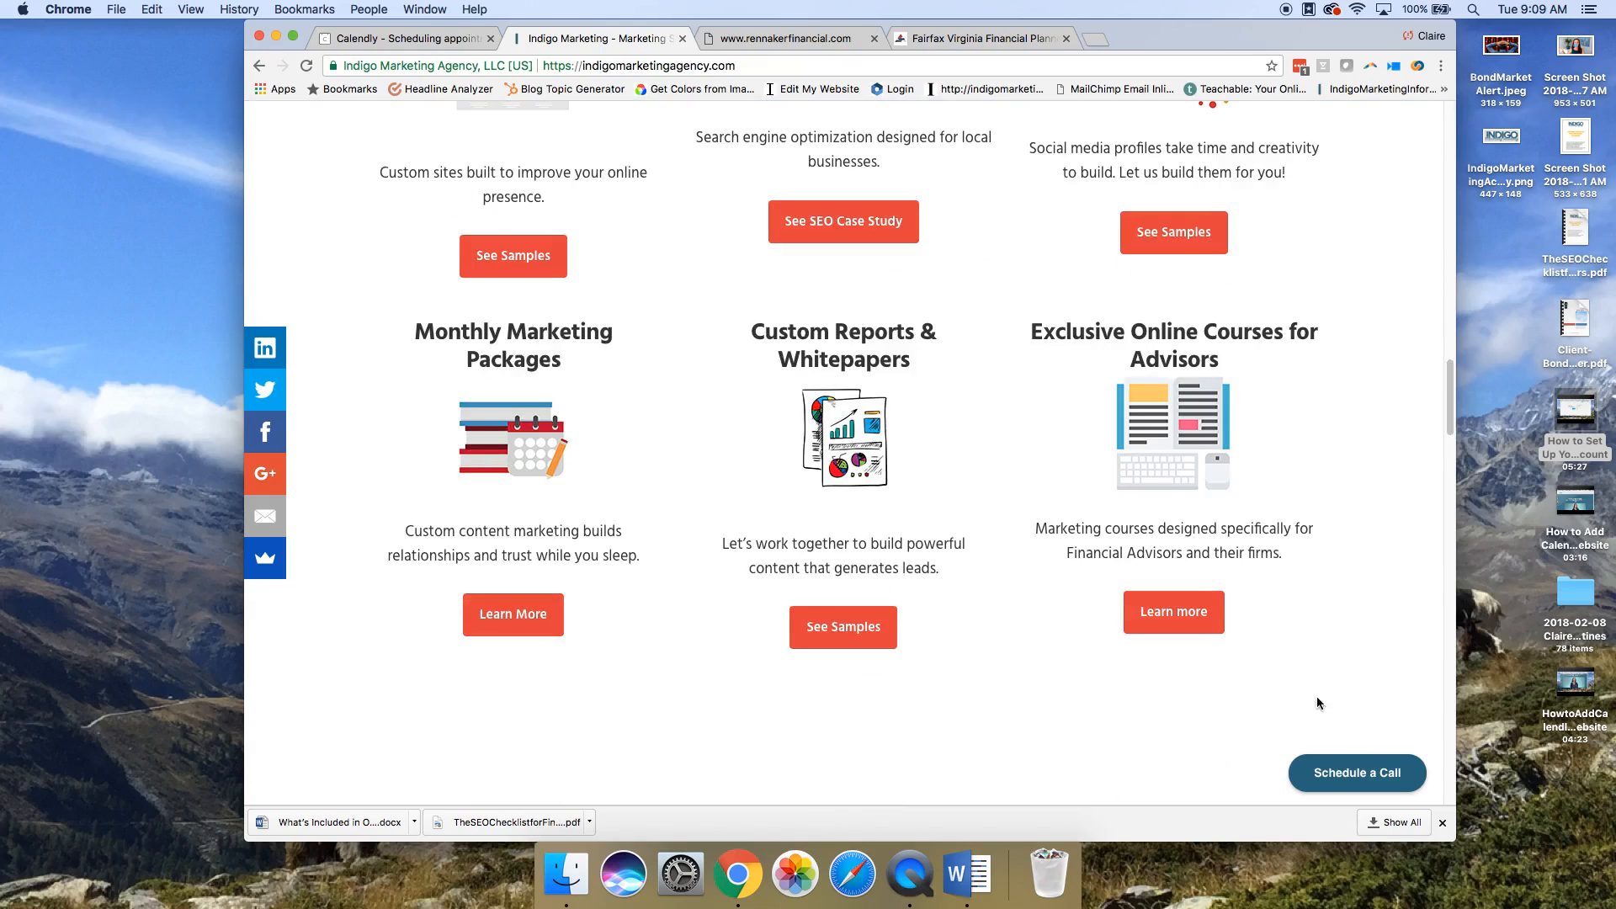
- Go from the David Wealth Management site's Contact section to its Schedule A Call page and view the 30 Minute Call days
click(956, 37)
scroll(1131, 505, up, 5)
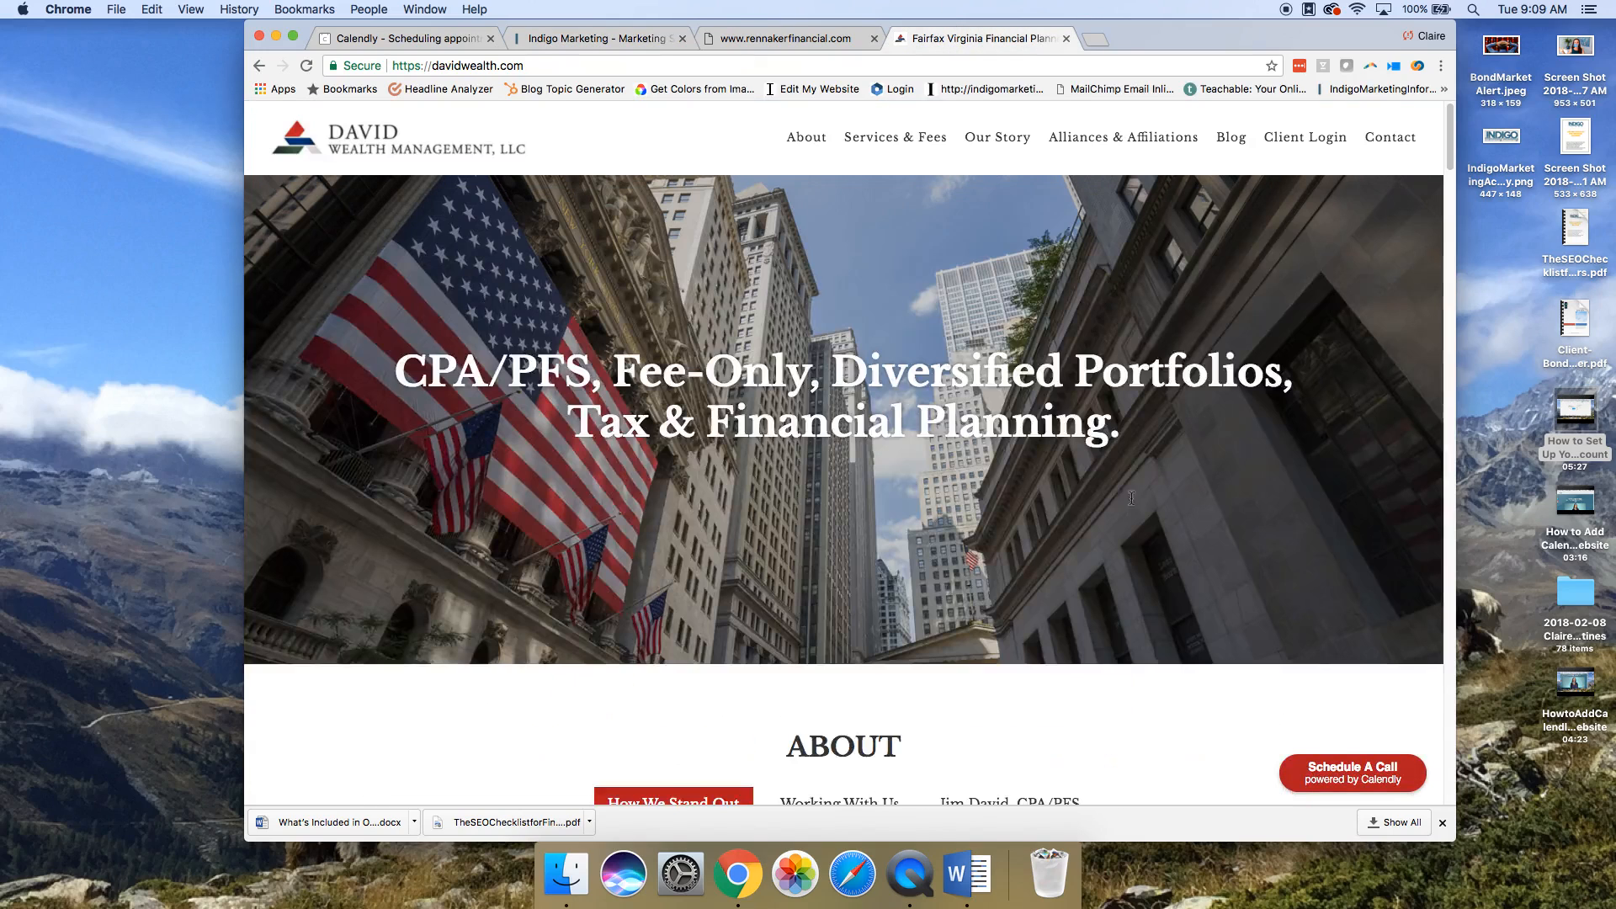
click(391, 145)
click(1390, 138)
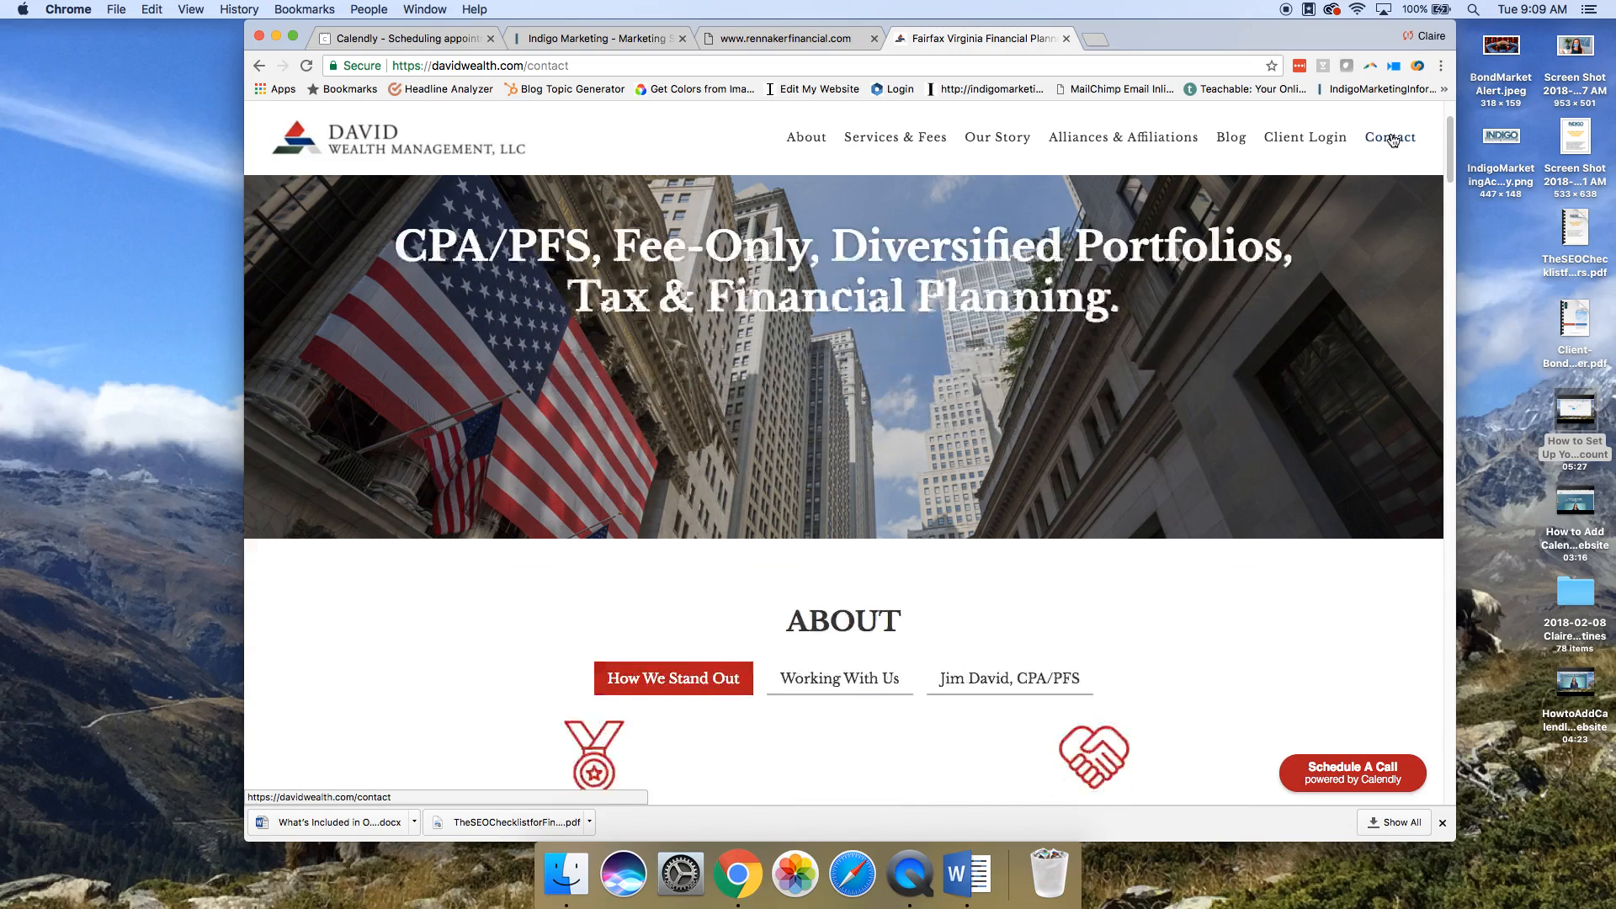
scroll(876, 465, up, 6)
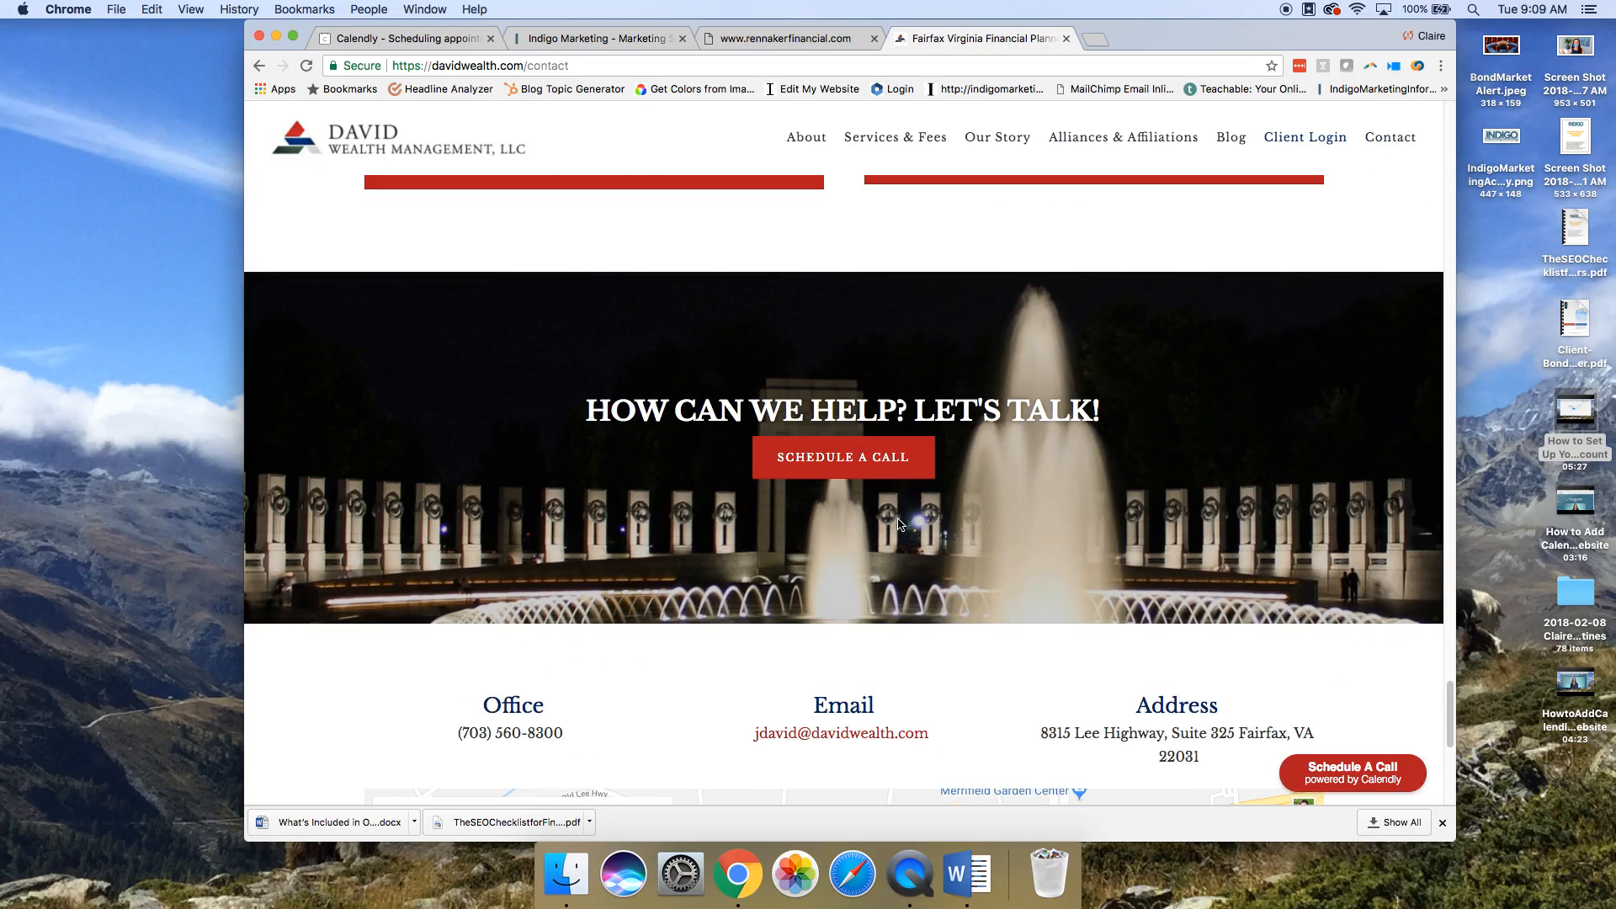
click(876, 465)
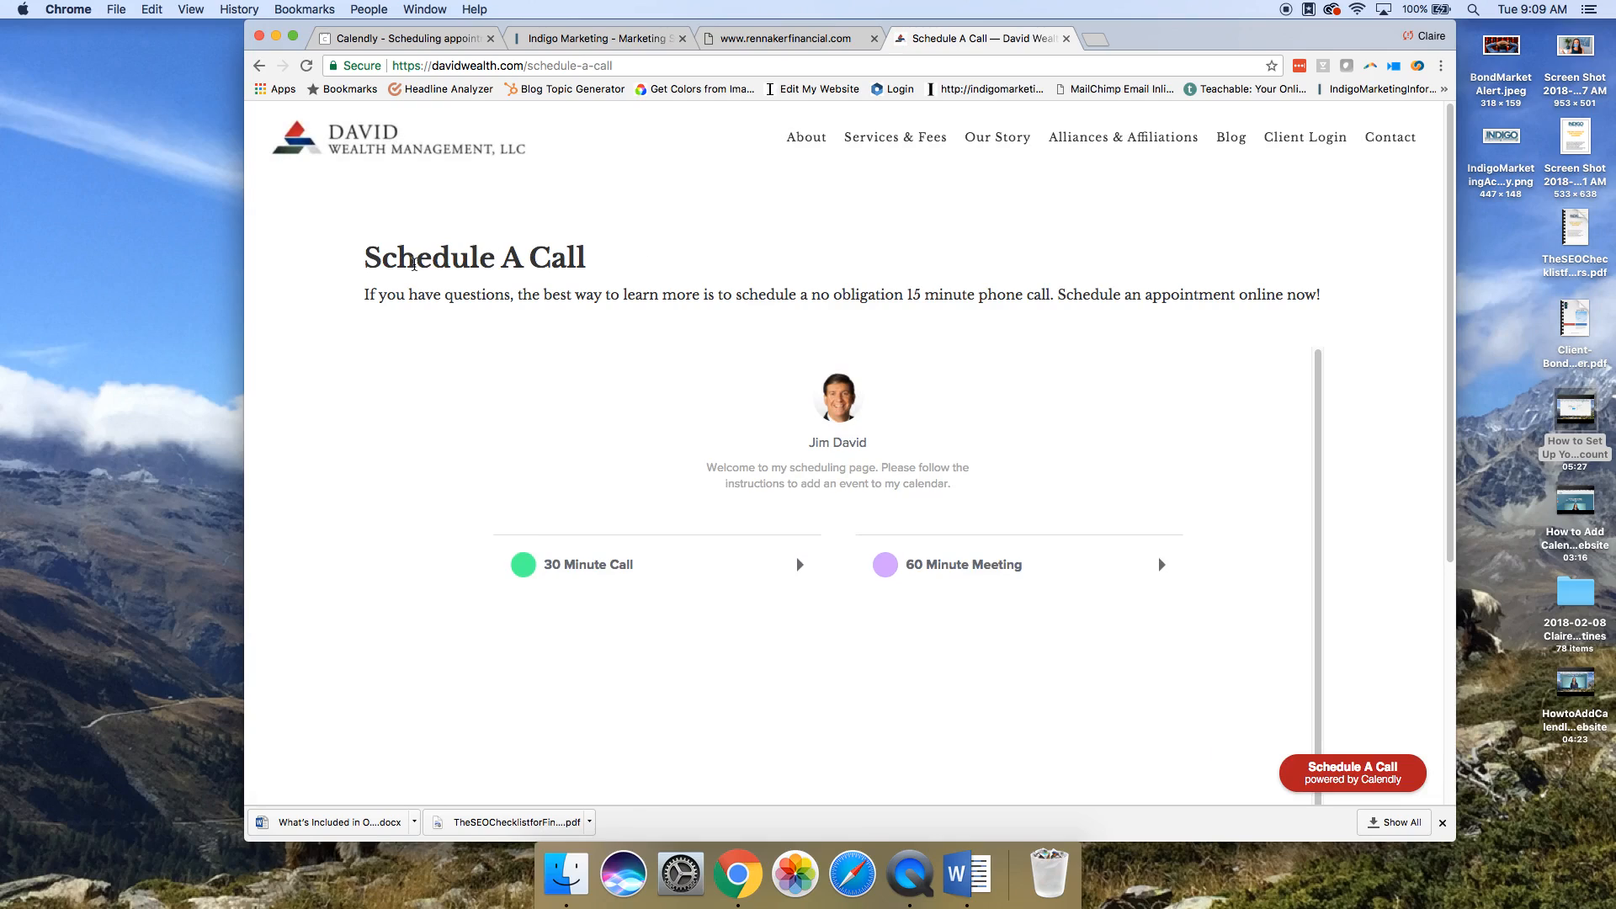
click(608, 560)
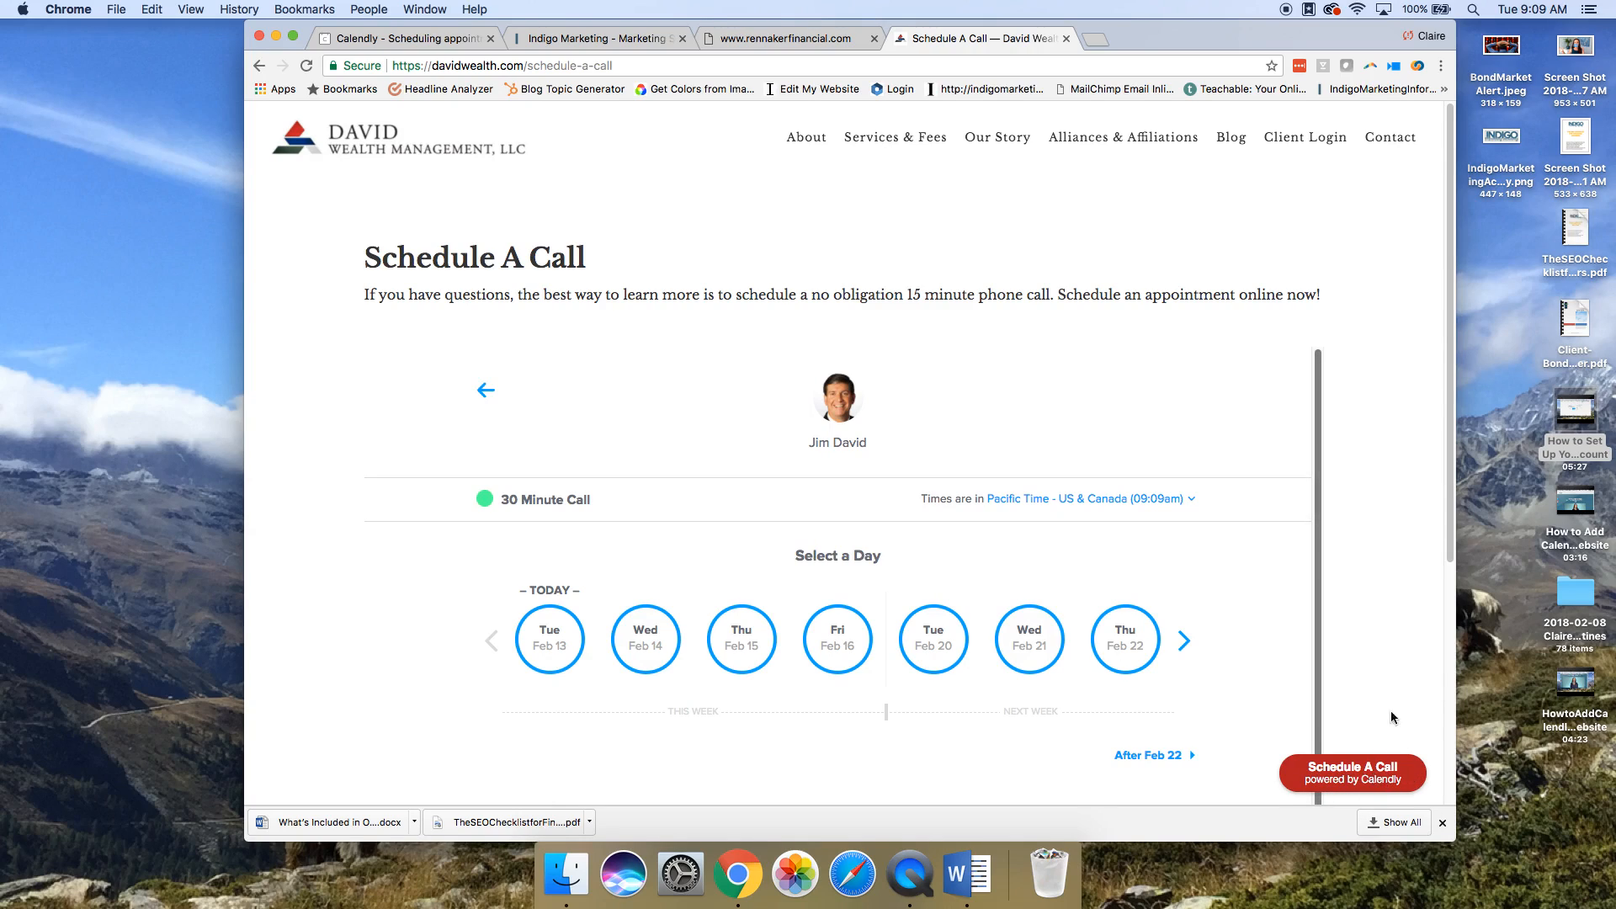
scroll(1390, 710, down, 5)
scroll(1401, 703, up, 5)
- From the David Wealth Management home page, open the floating Schedule A Call popup and view the 30 Minute Call days
click(423, 141)
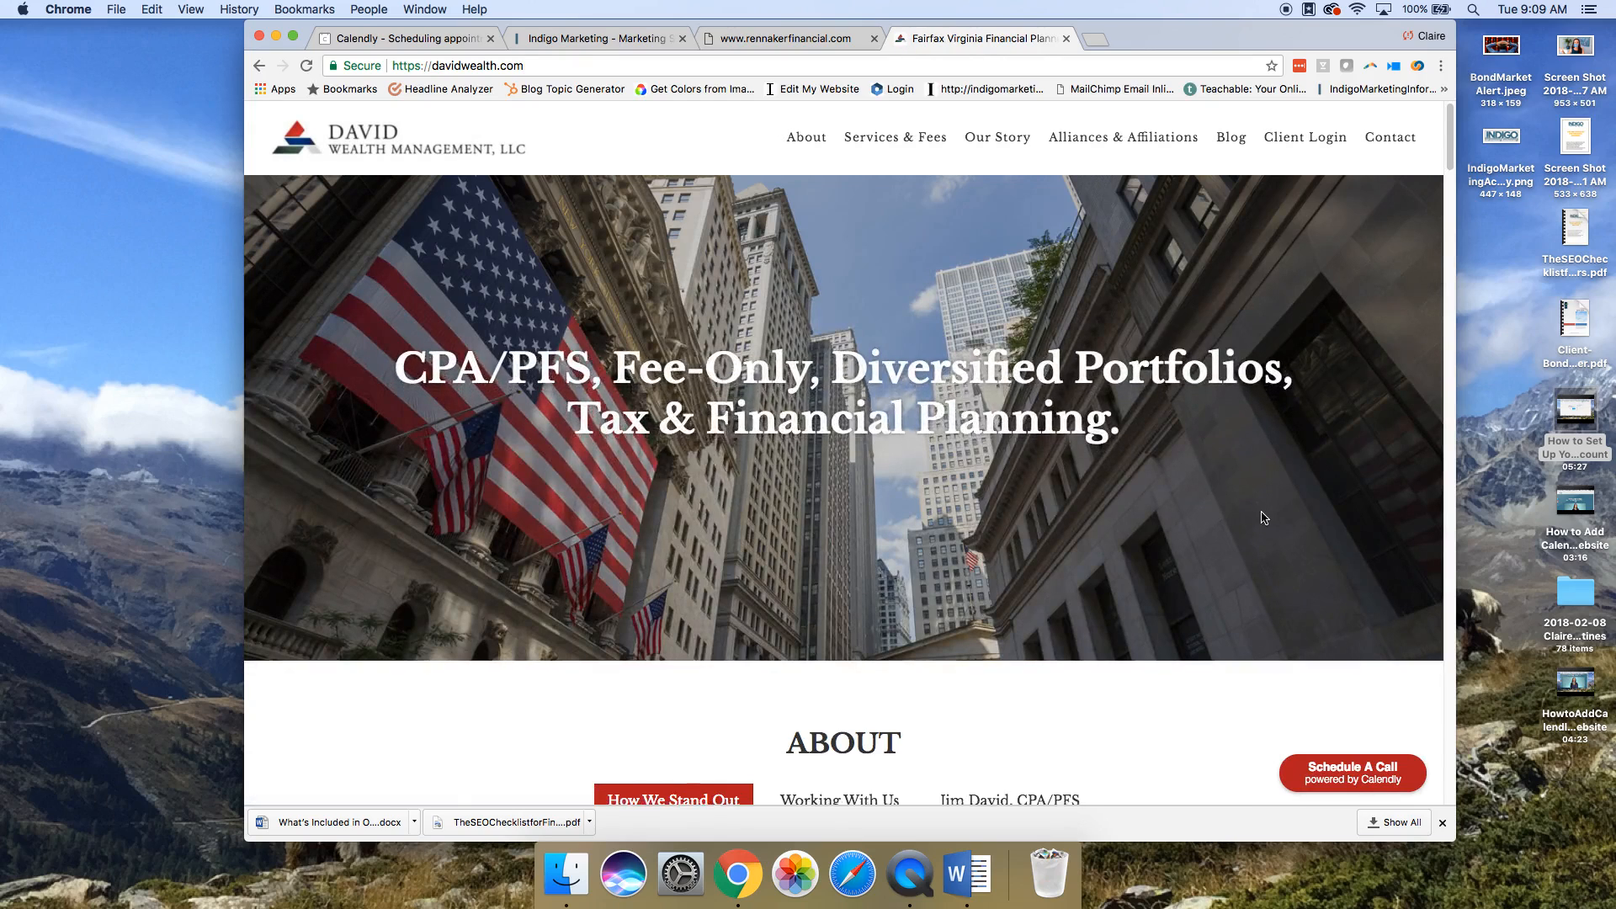
scroll(1260, 511, down, 10)
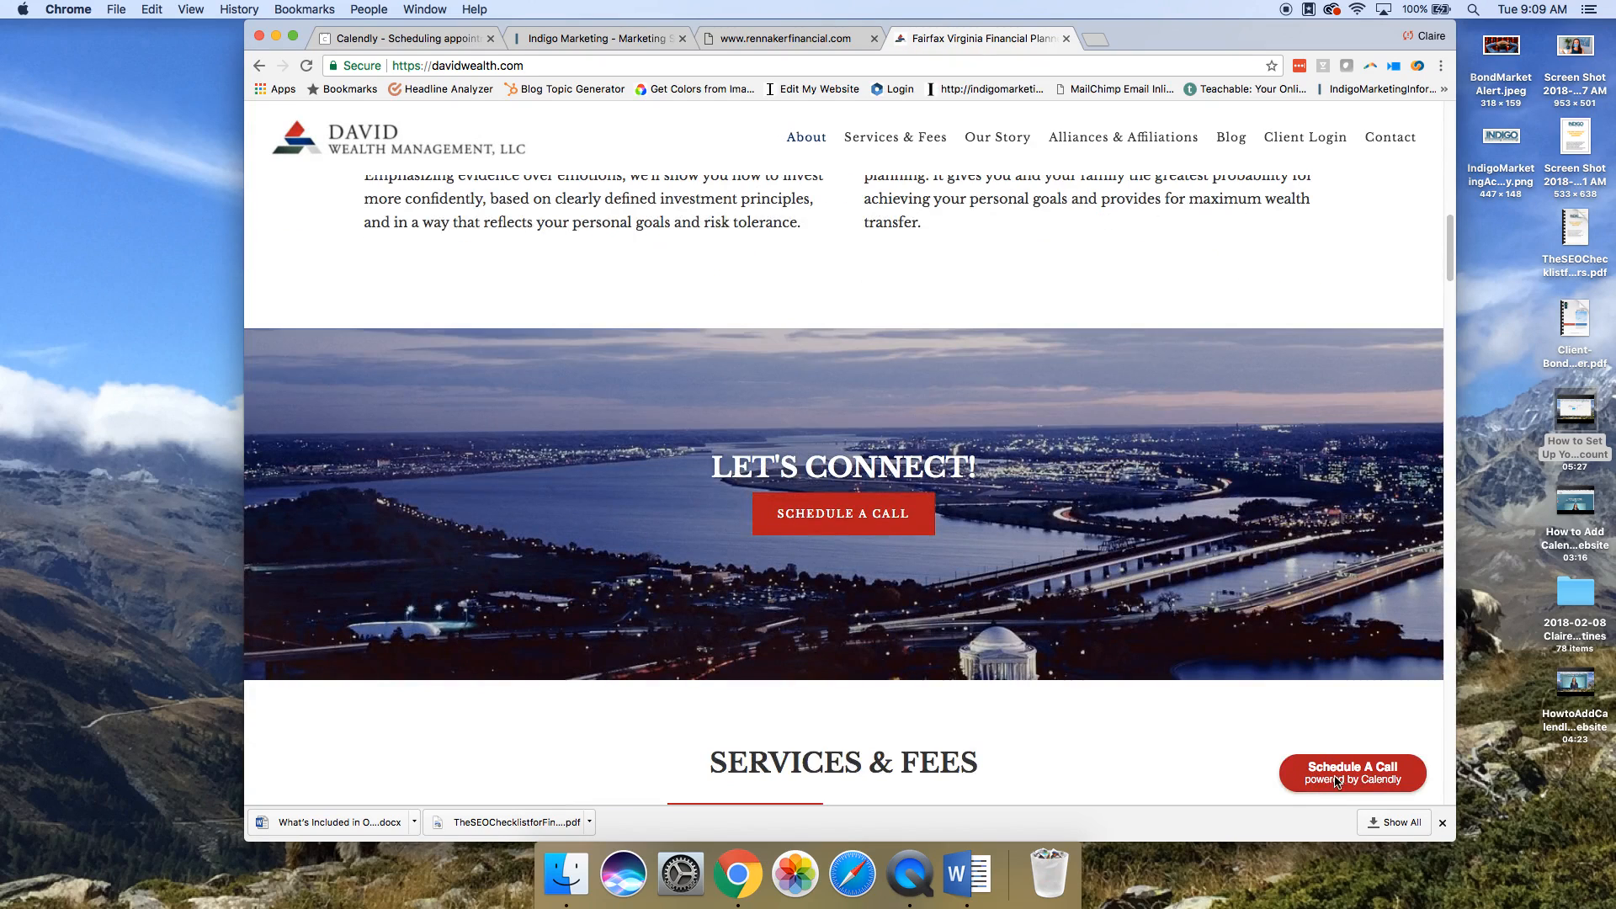
click(1338, 782)
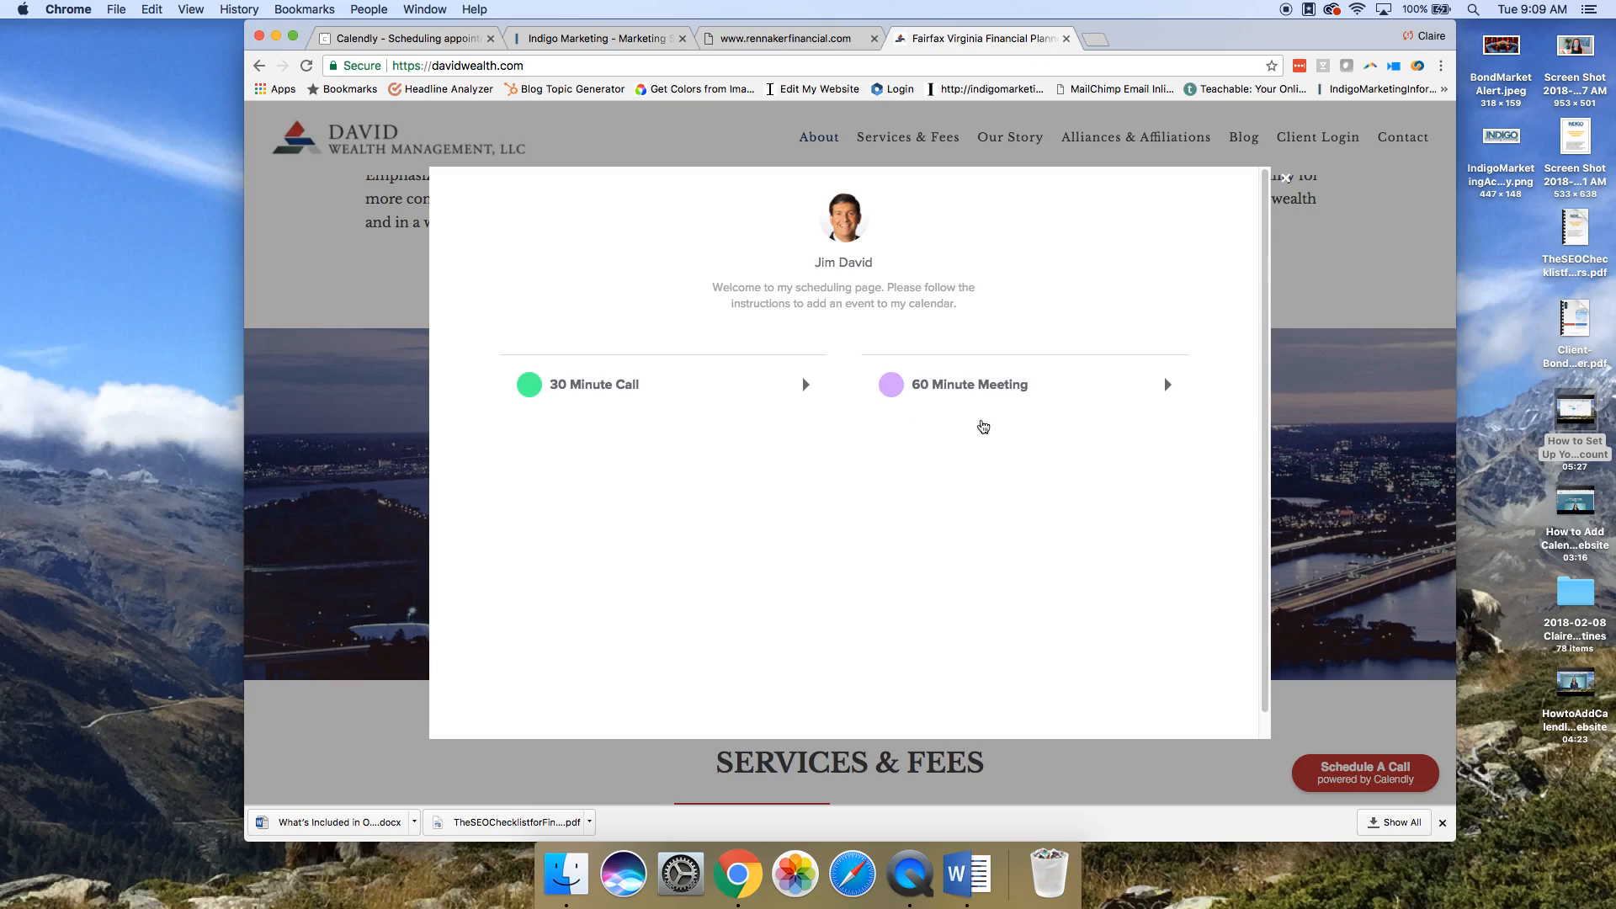
click(711, 381)
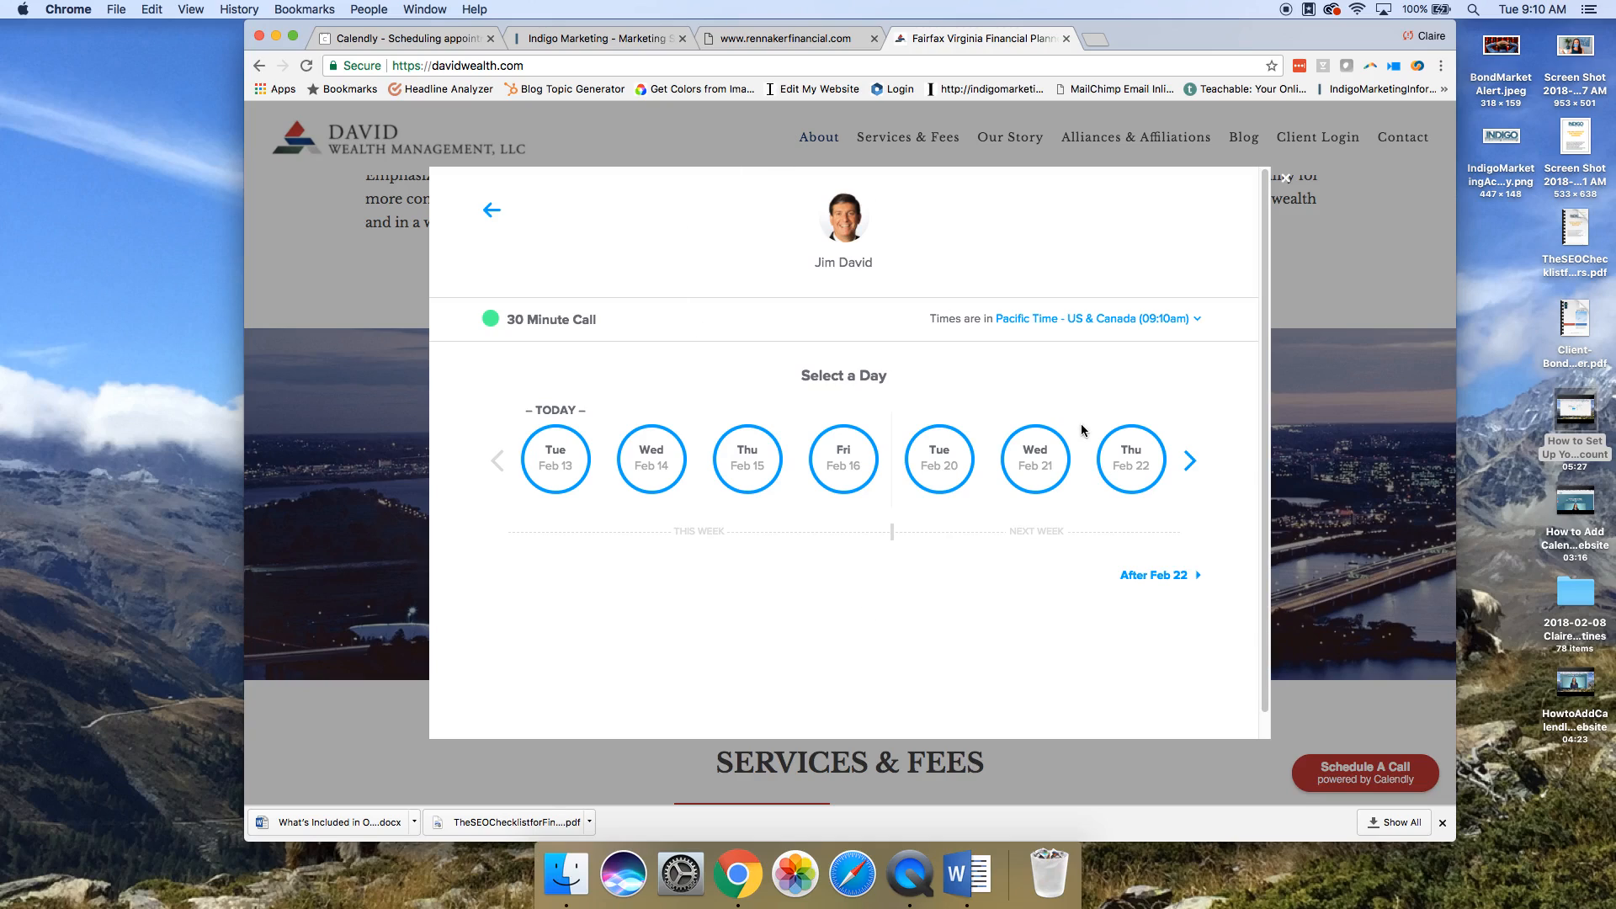
- Switch to the Calendly home page and start signing up with an e-mail address
click(392, 41)
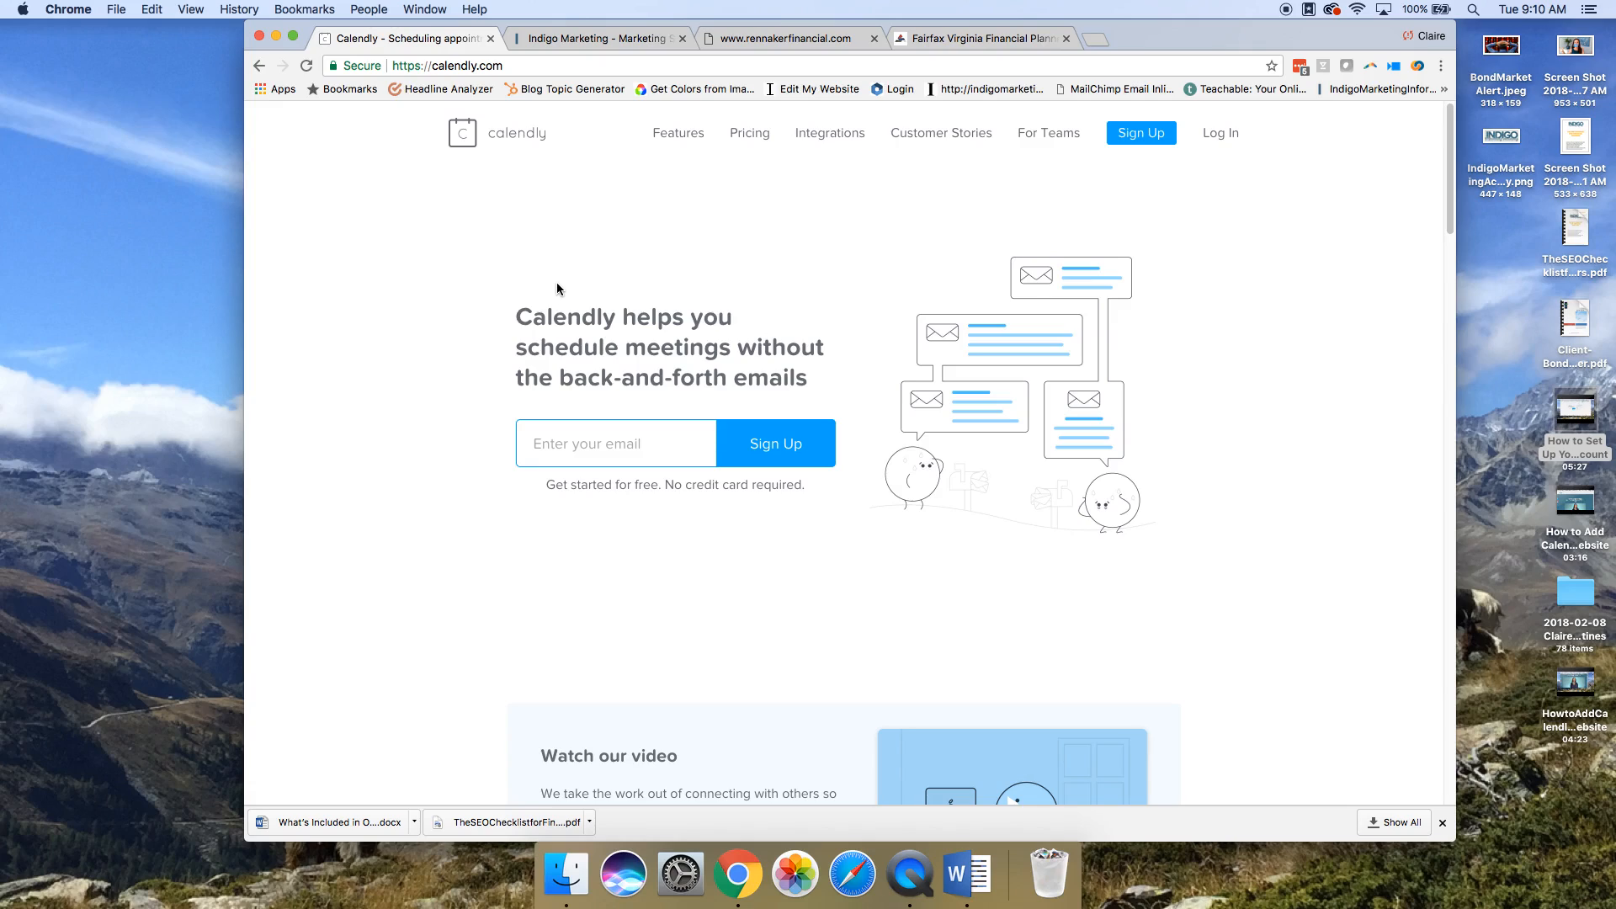
click(610, 430)
click(666, 476)
click(775, 452)
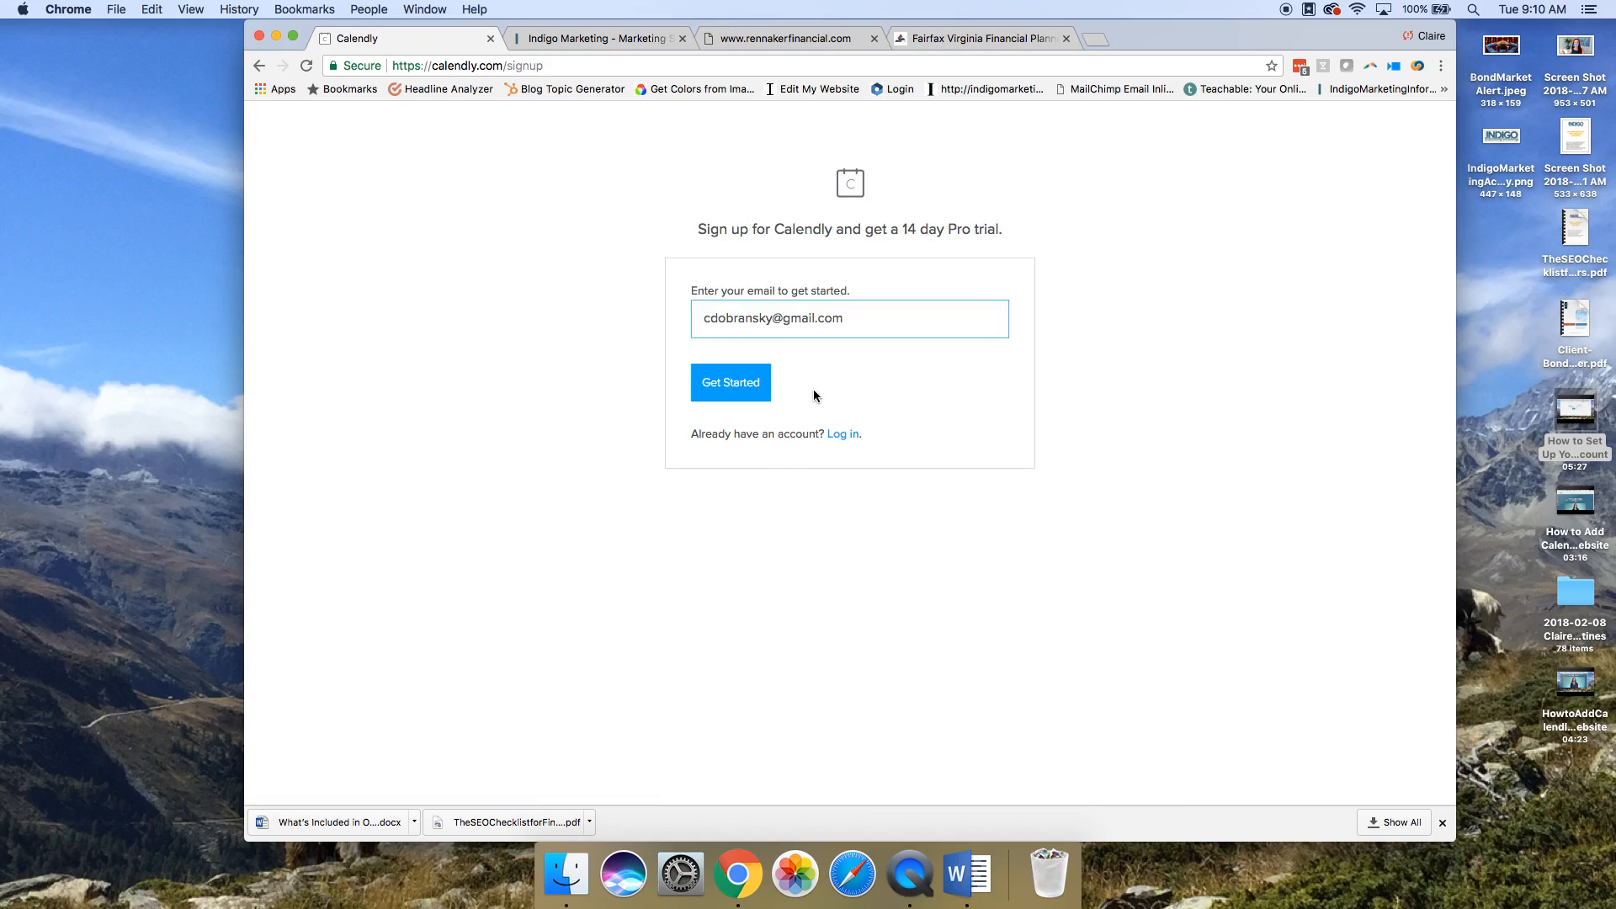
- Log in to the existing Calendly account with Google, choosing the agency owner's account
click(852, 436)
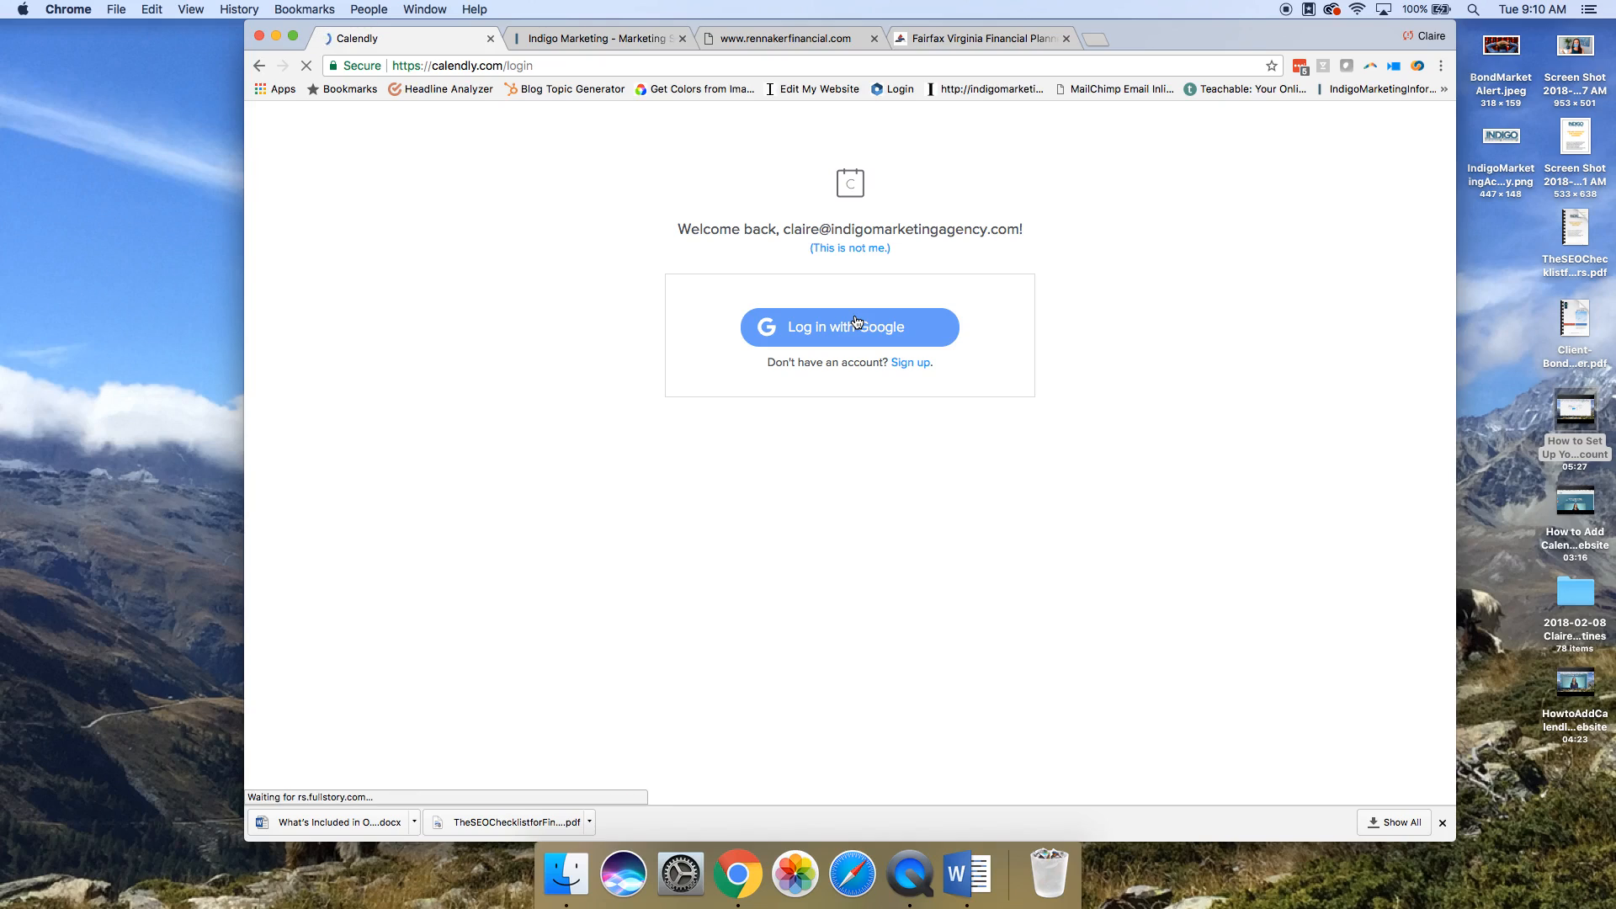
click(855, 324)
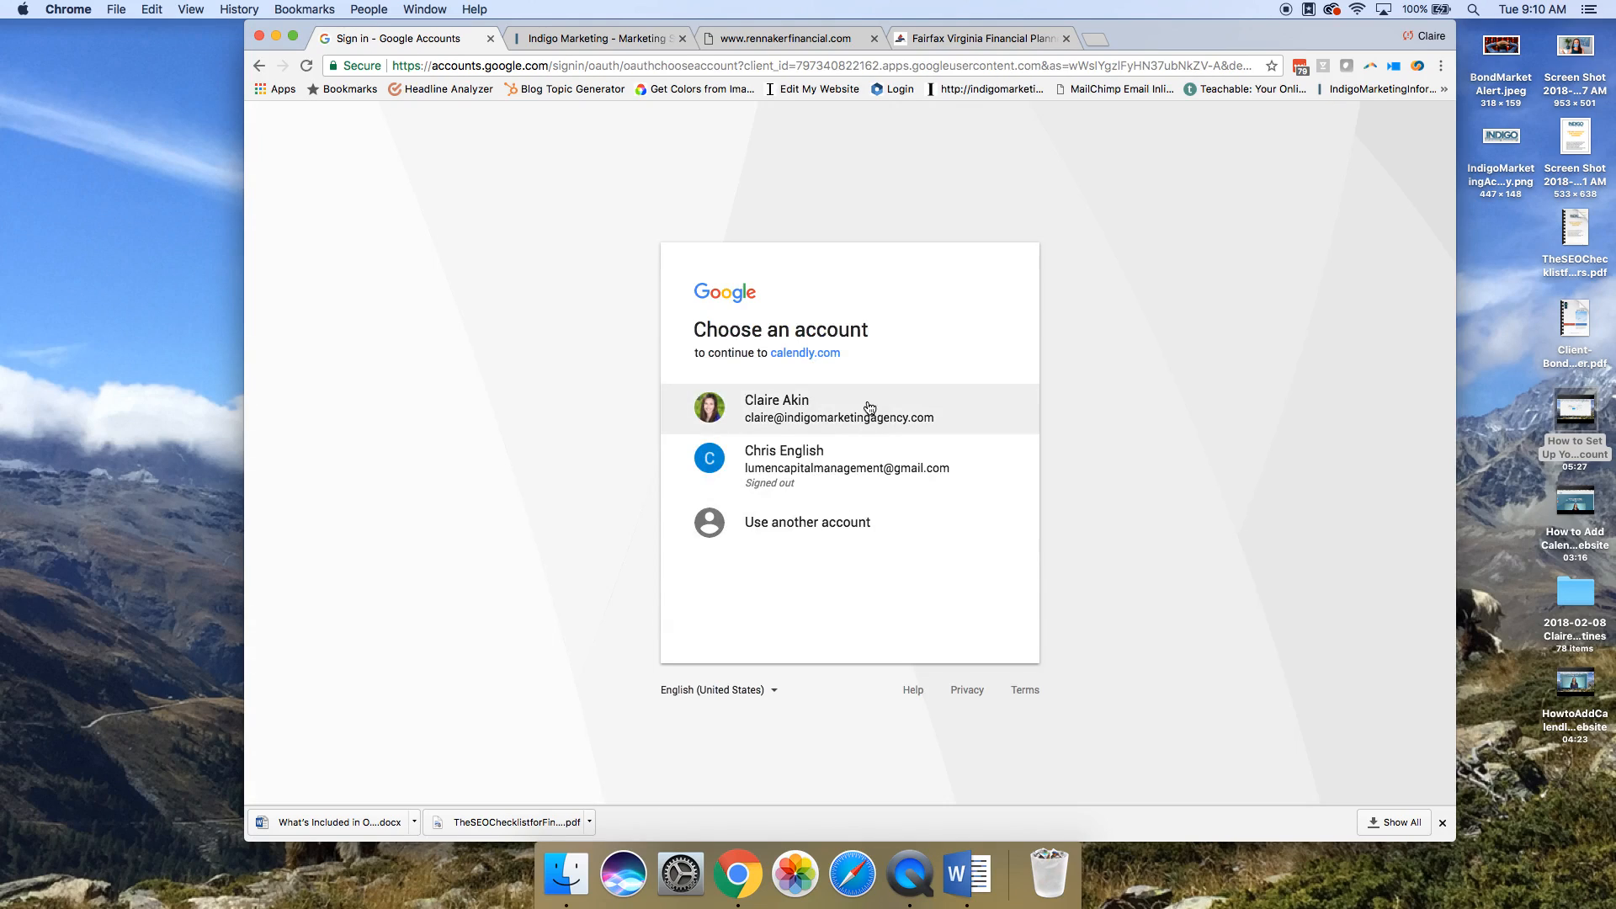
click(868, 409)
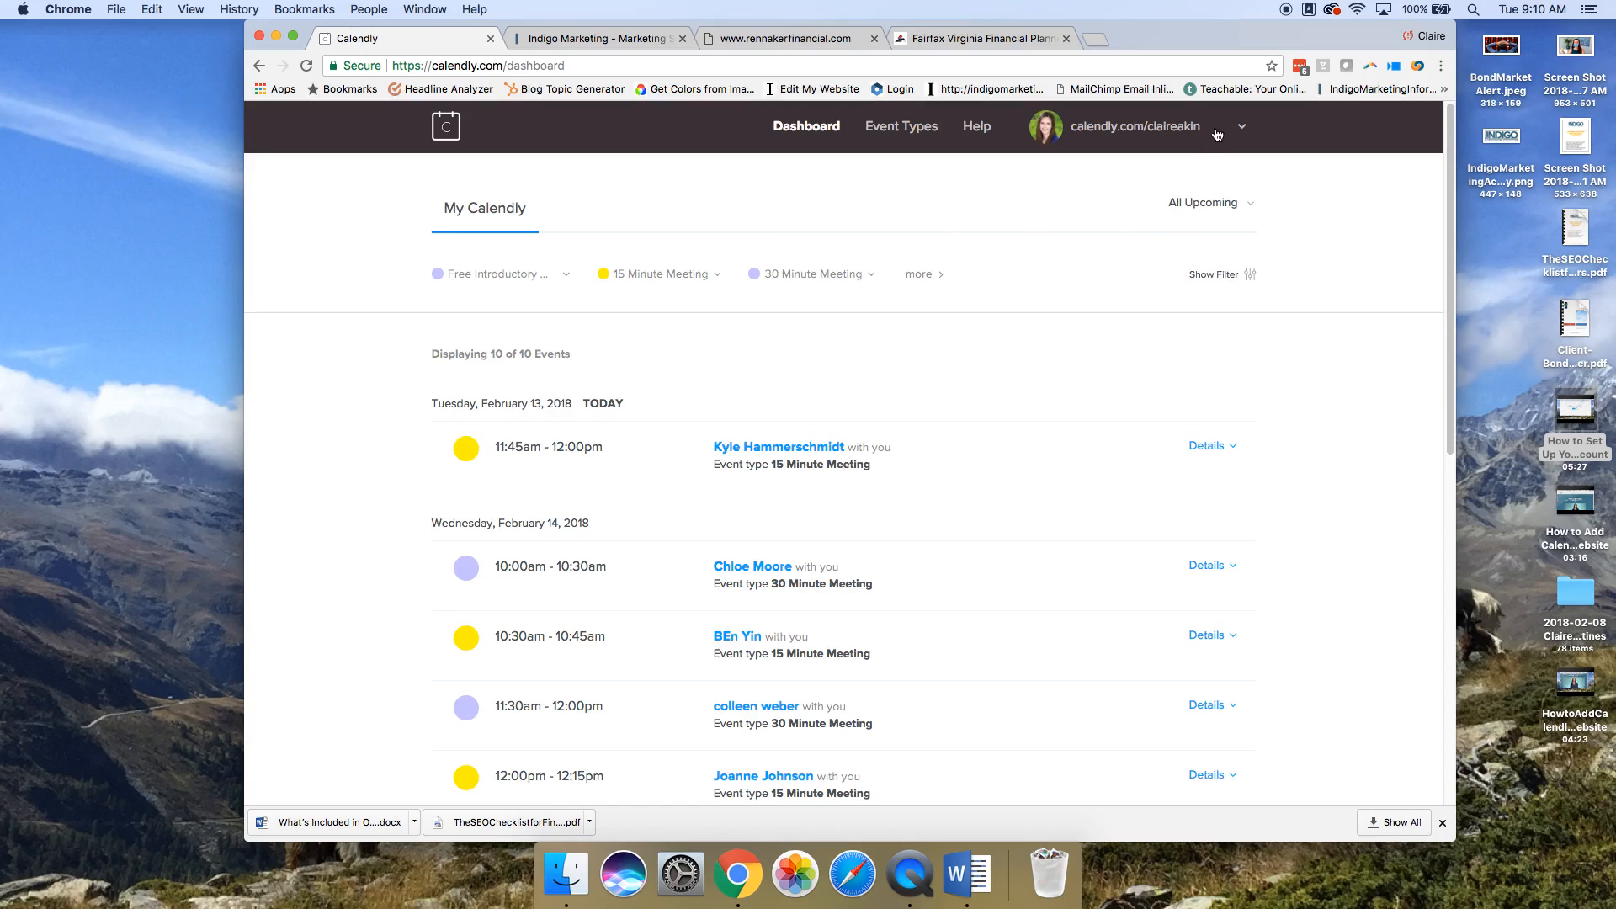
click(1245, 128)
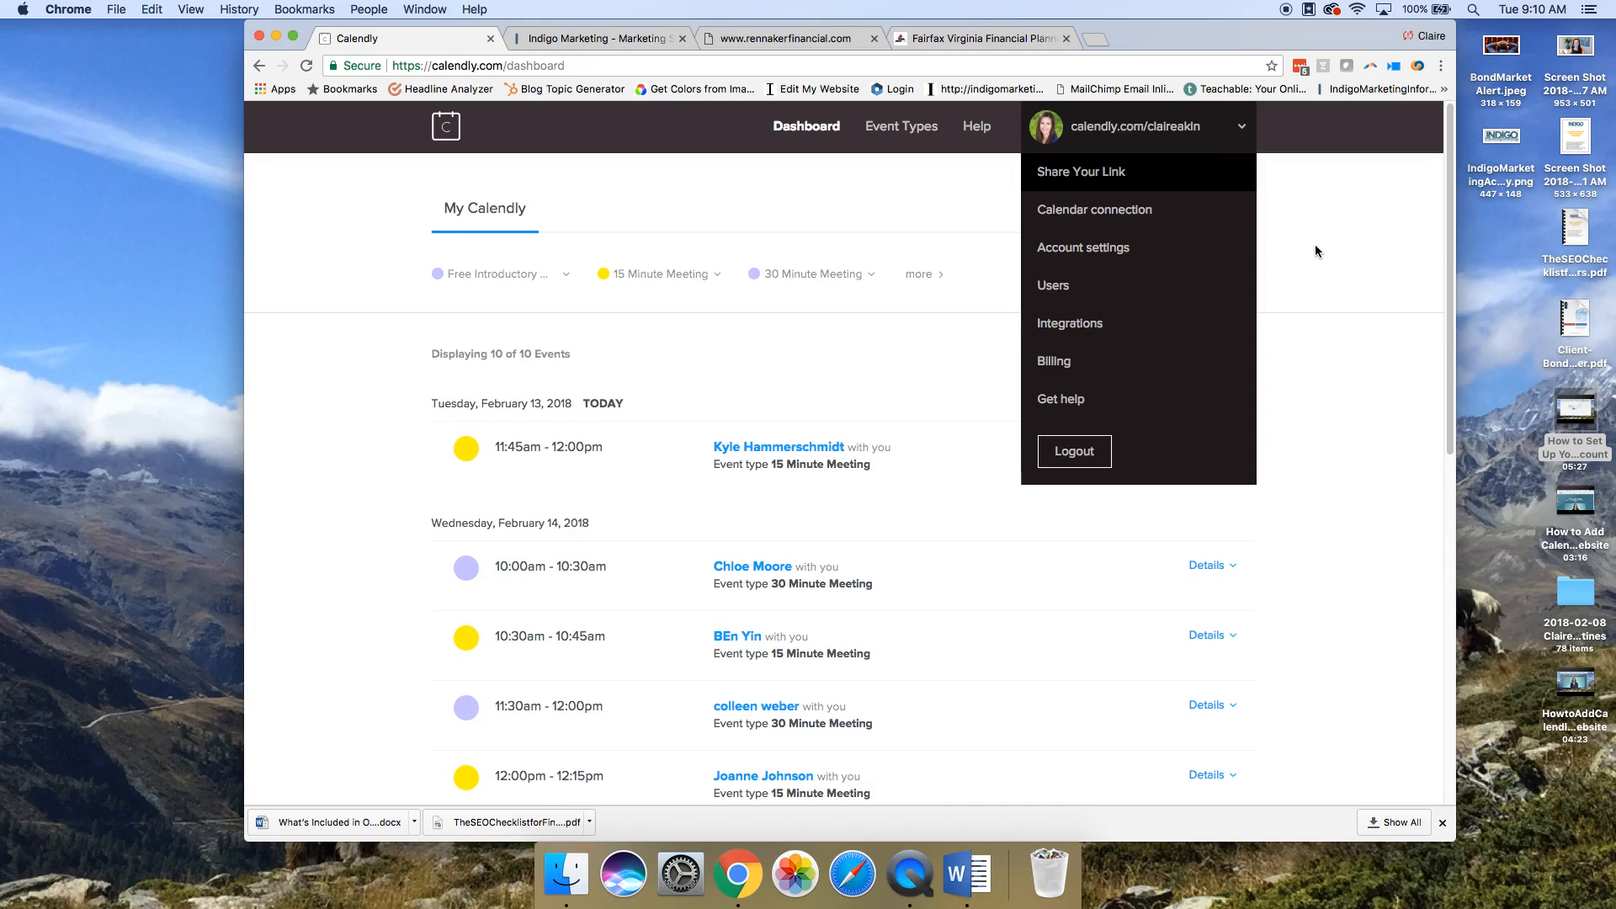
click(1288, 247)
- Start a new One-on-One event type in Calendly's Event Types
click(929, 137)
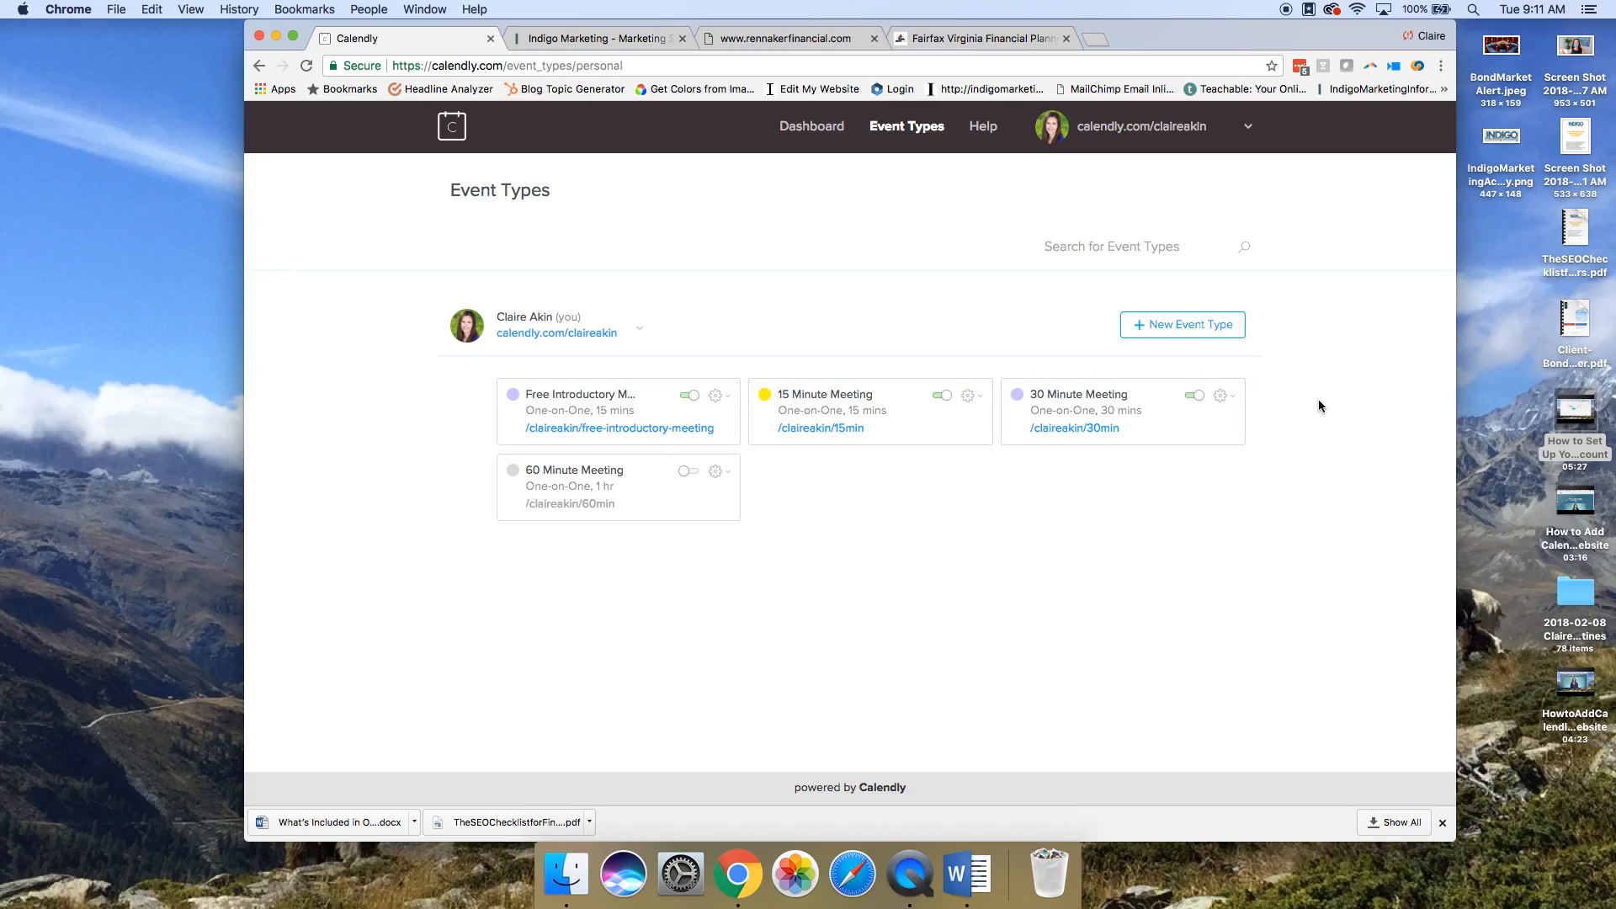
click(1203, 334)
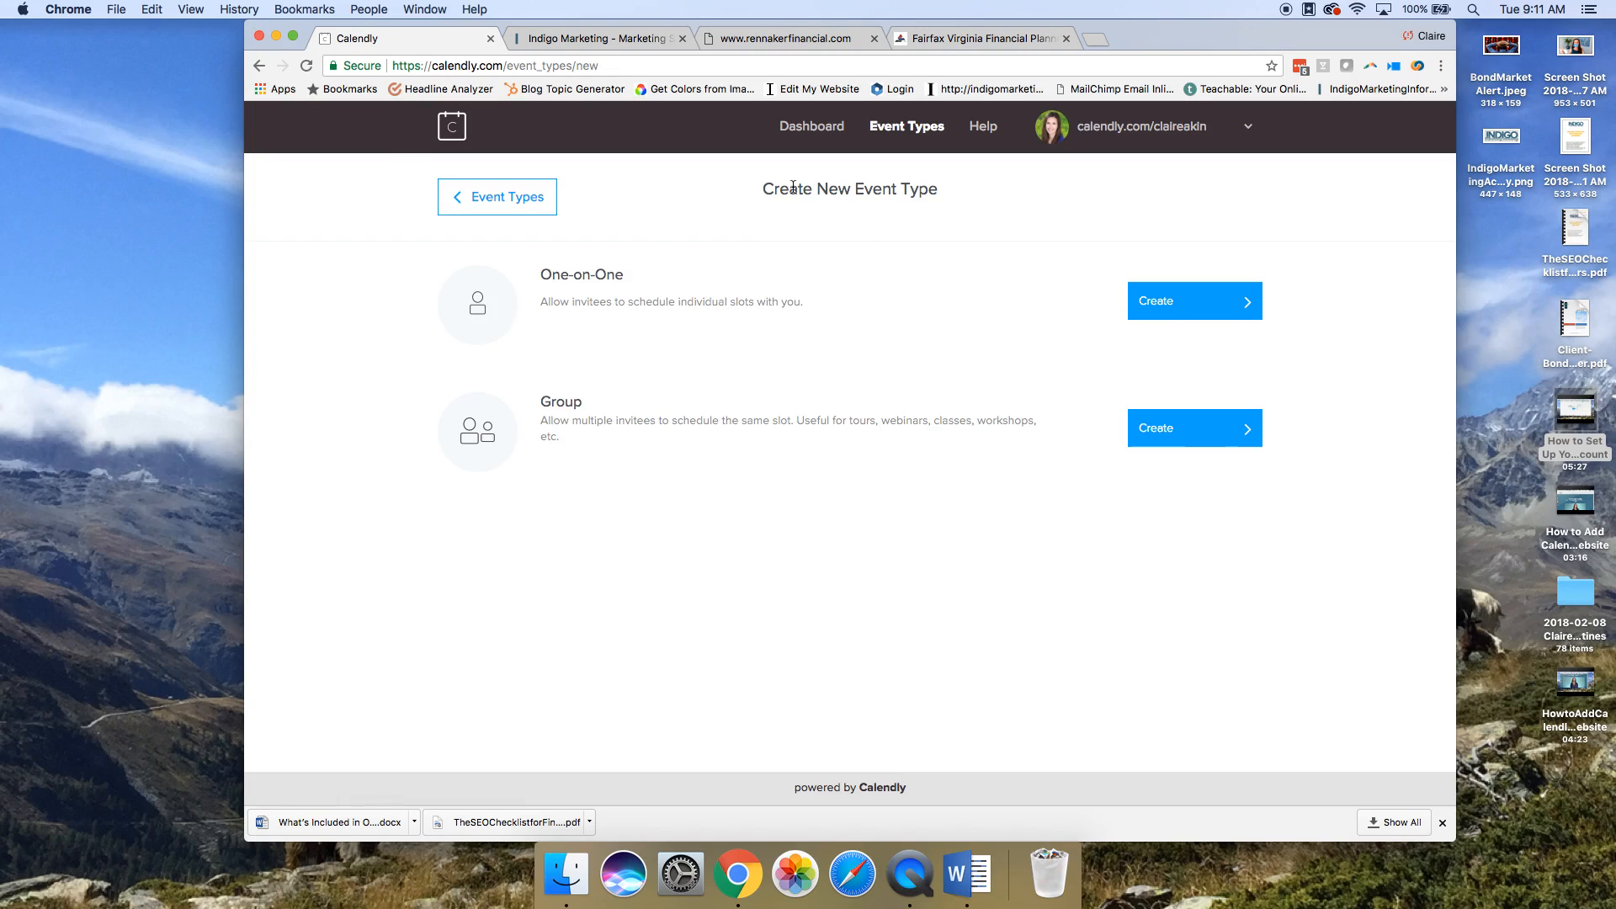
click(1179, 312)
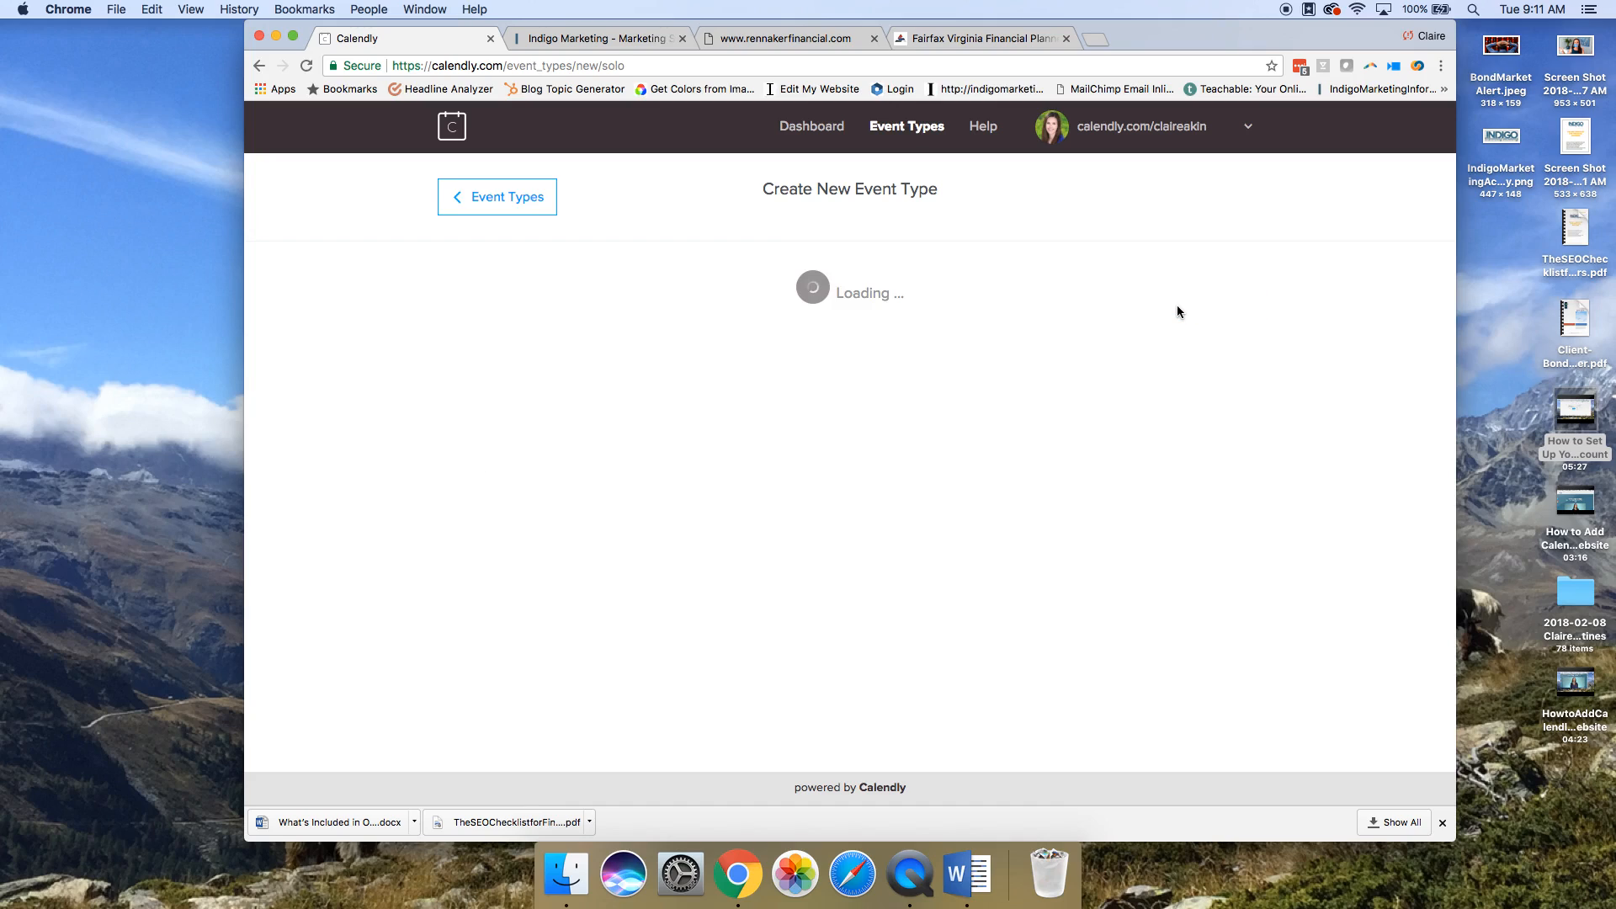
- Name the new event type Get Started Now
click(682, 433)
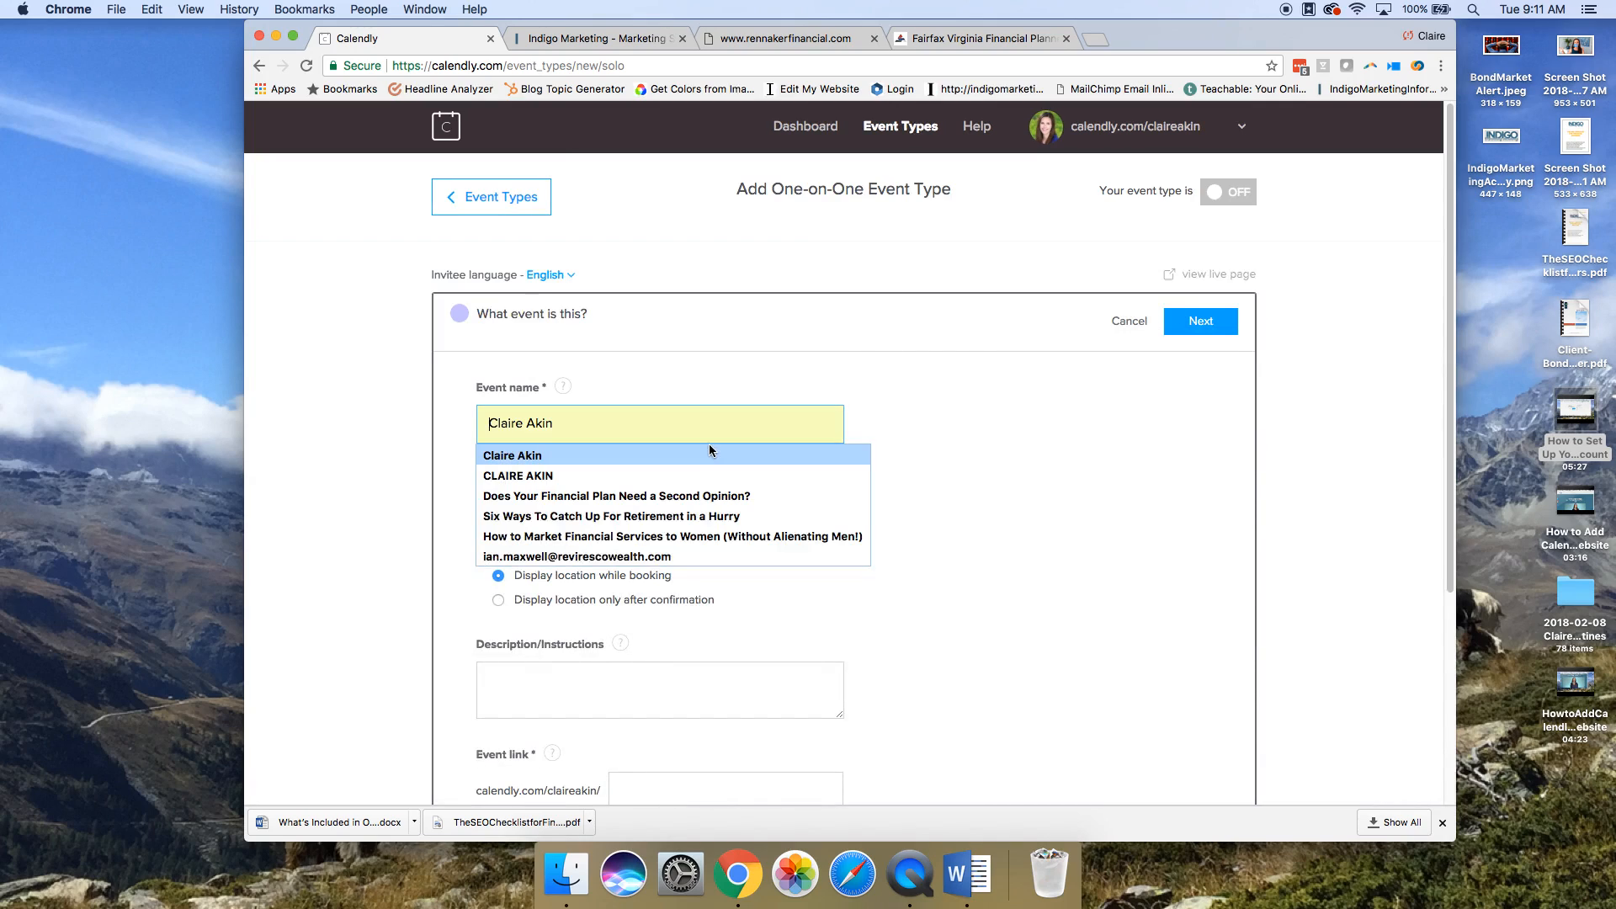
text(Get ST)
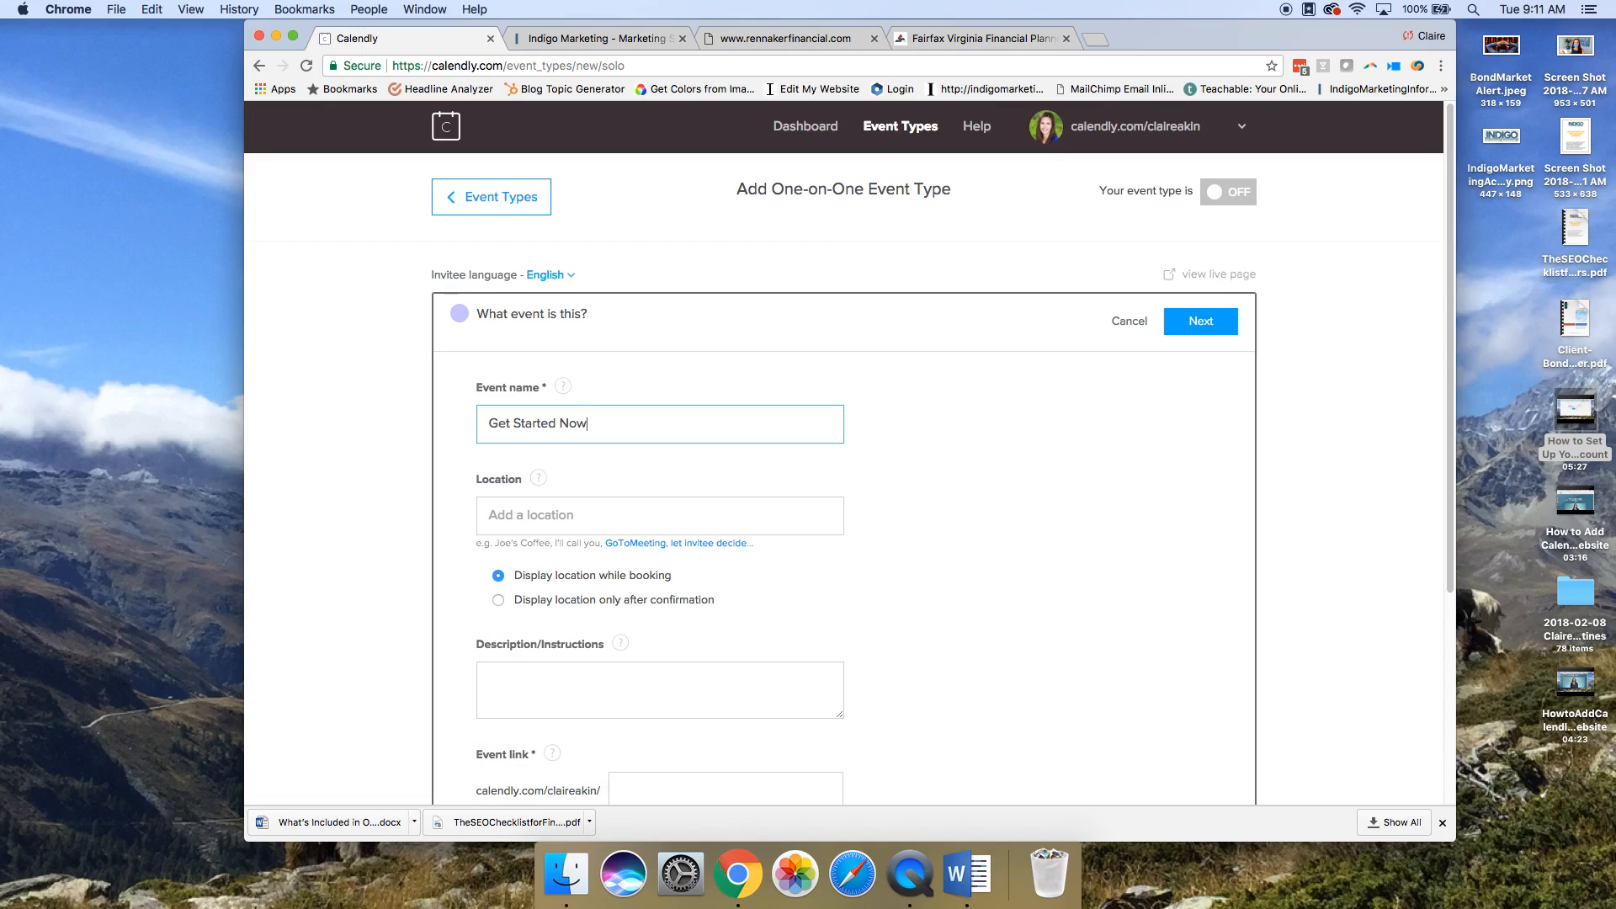
text(arted Now)
- Set the location to display only after confirmation and continue to the event's booking time settings
click(679, 516)
click(604, 598)
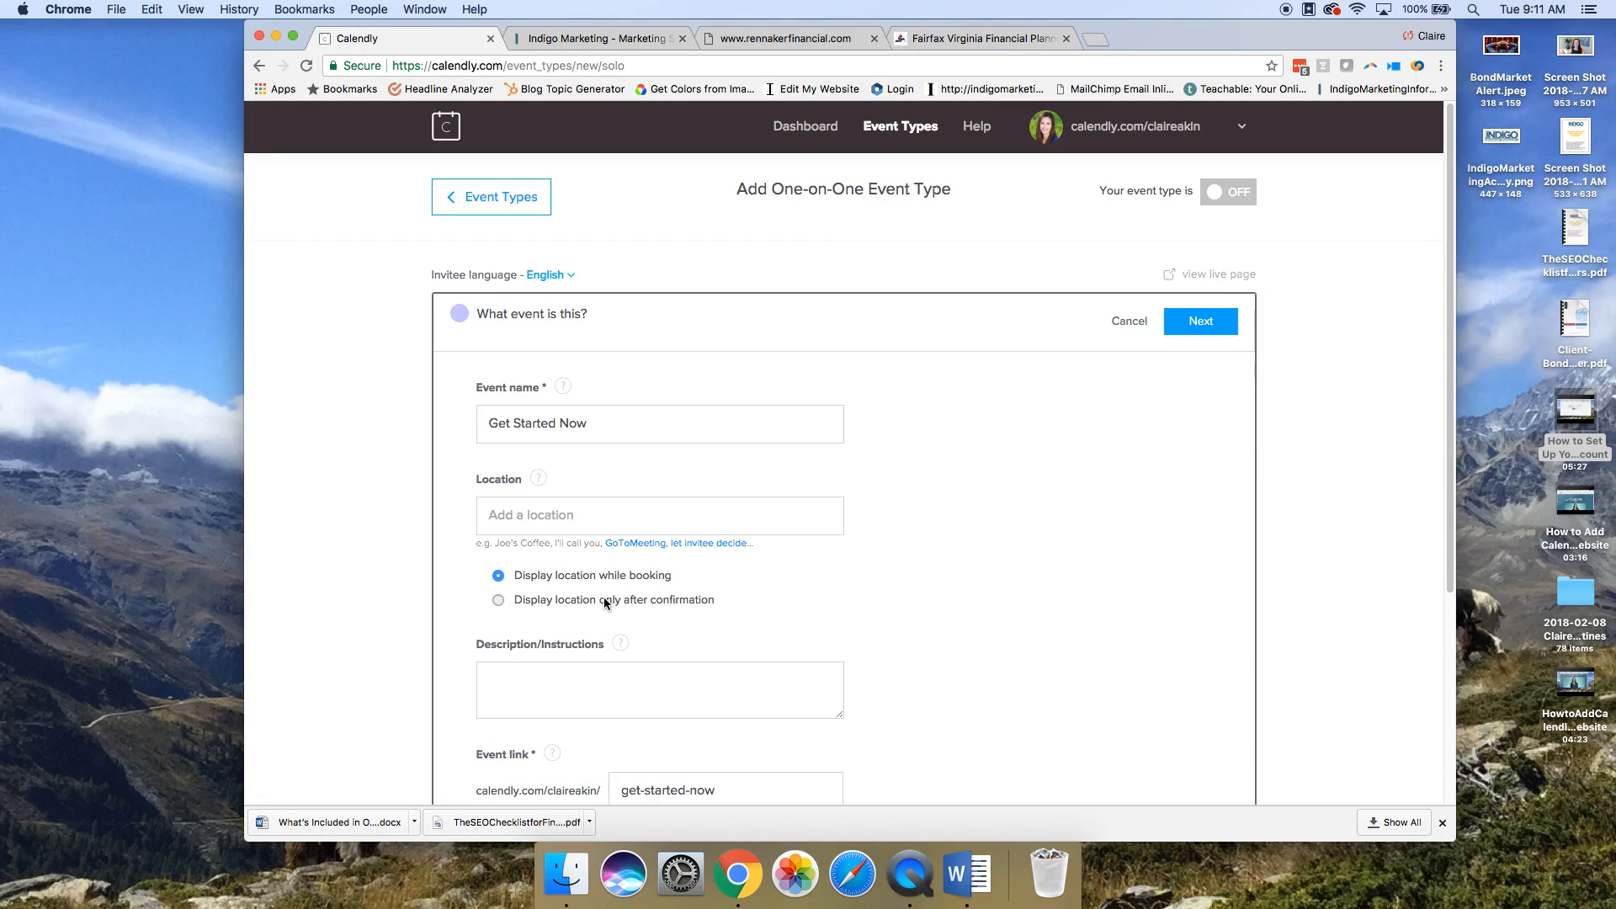
scroll(1011, 568, down, 3)
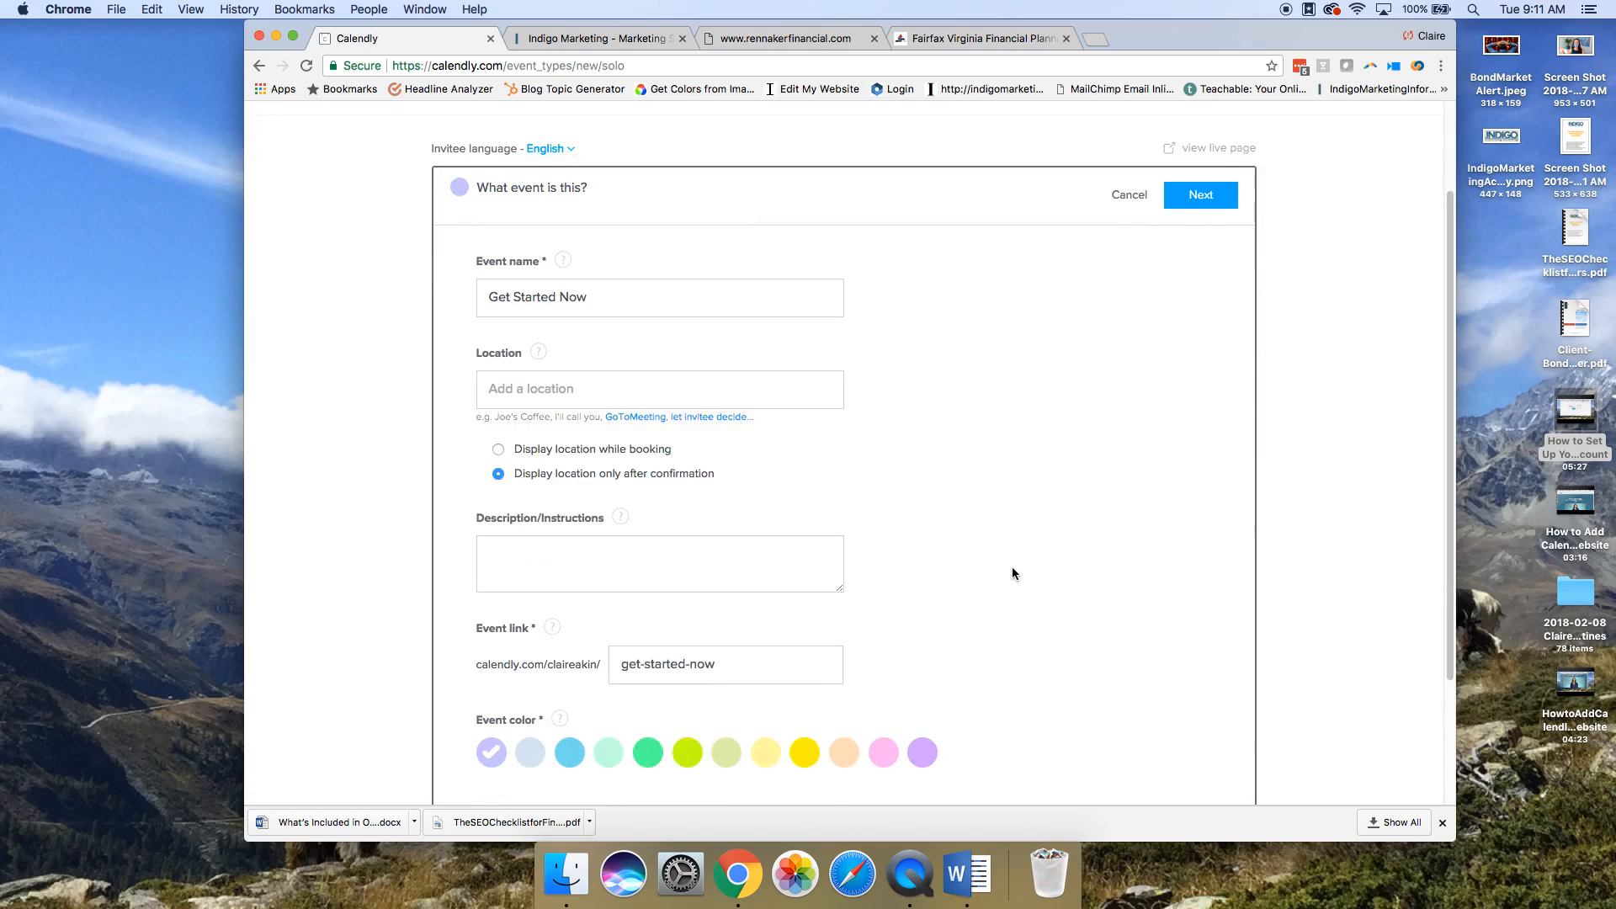
scroll(1011, 567, down, 2)
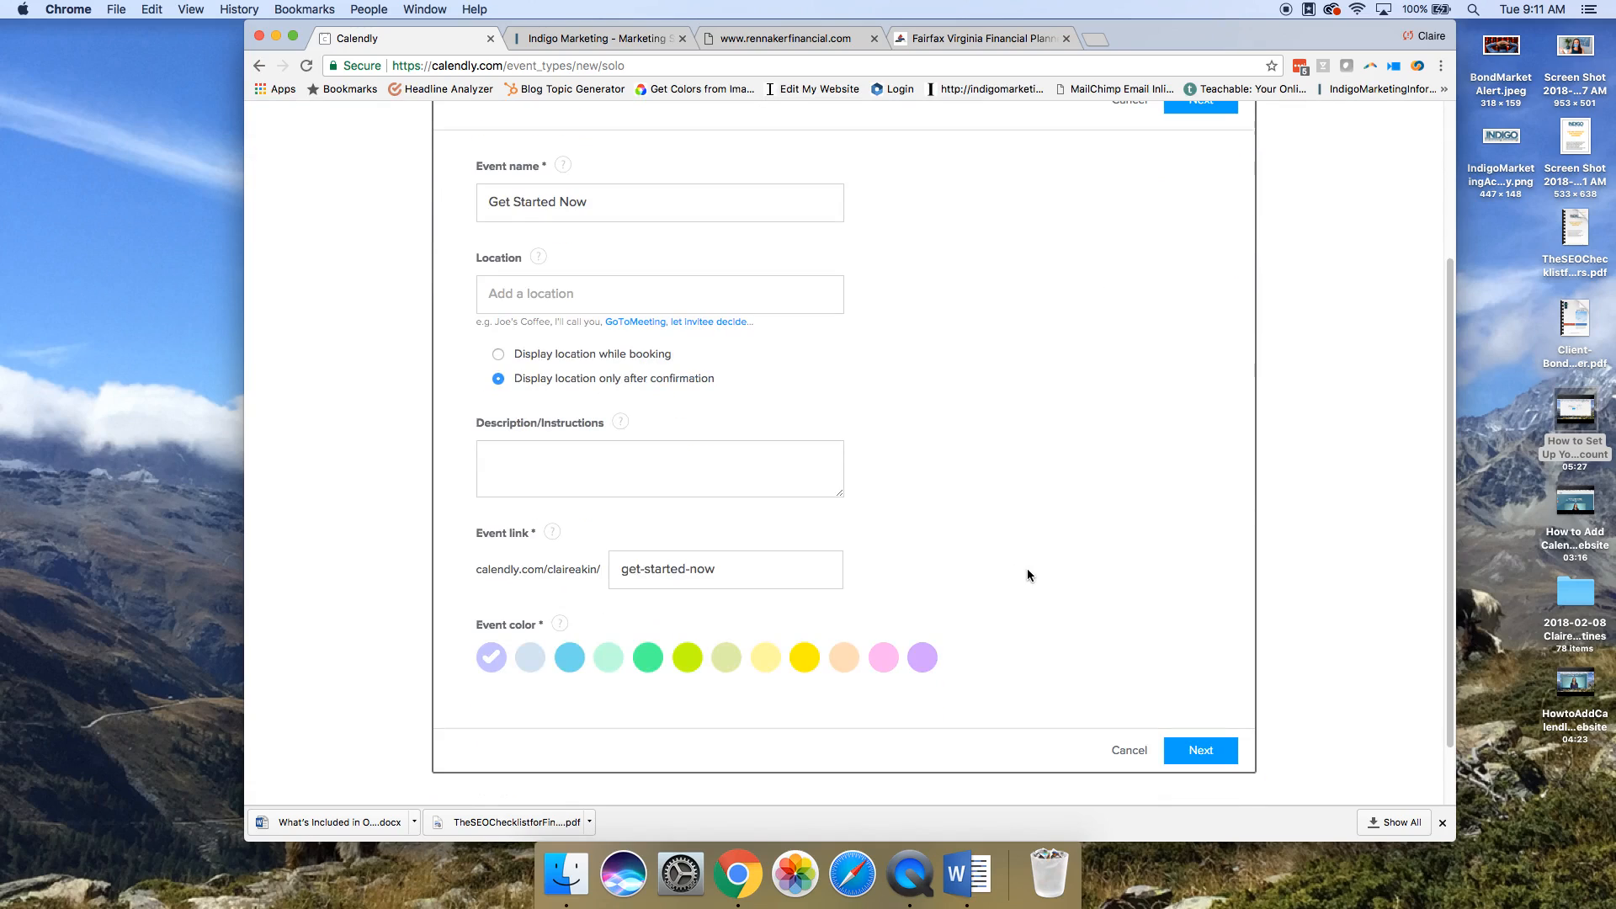
scroll(919, 333, down, 2)
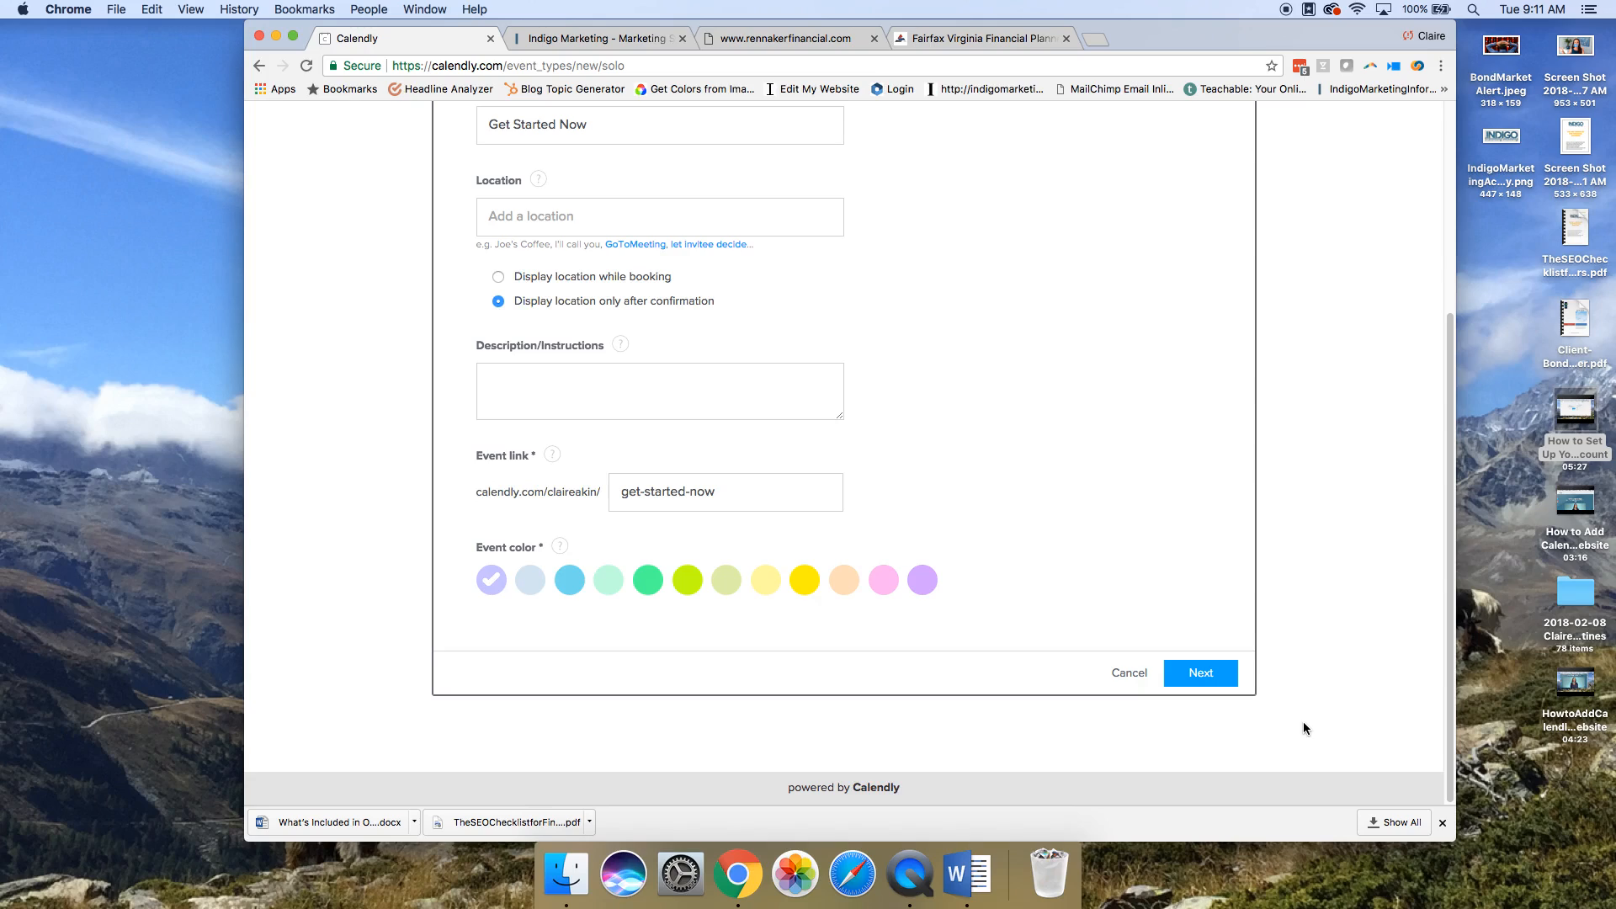
click(1218, 682)
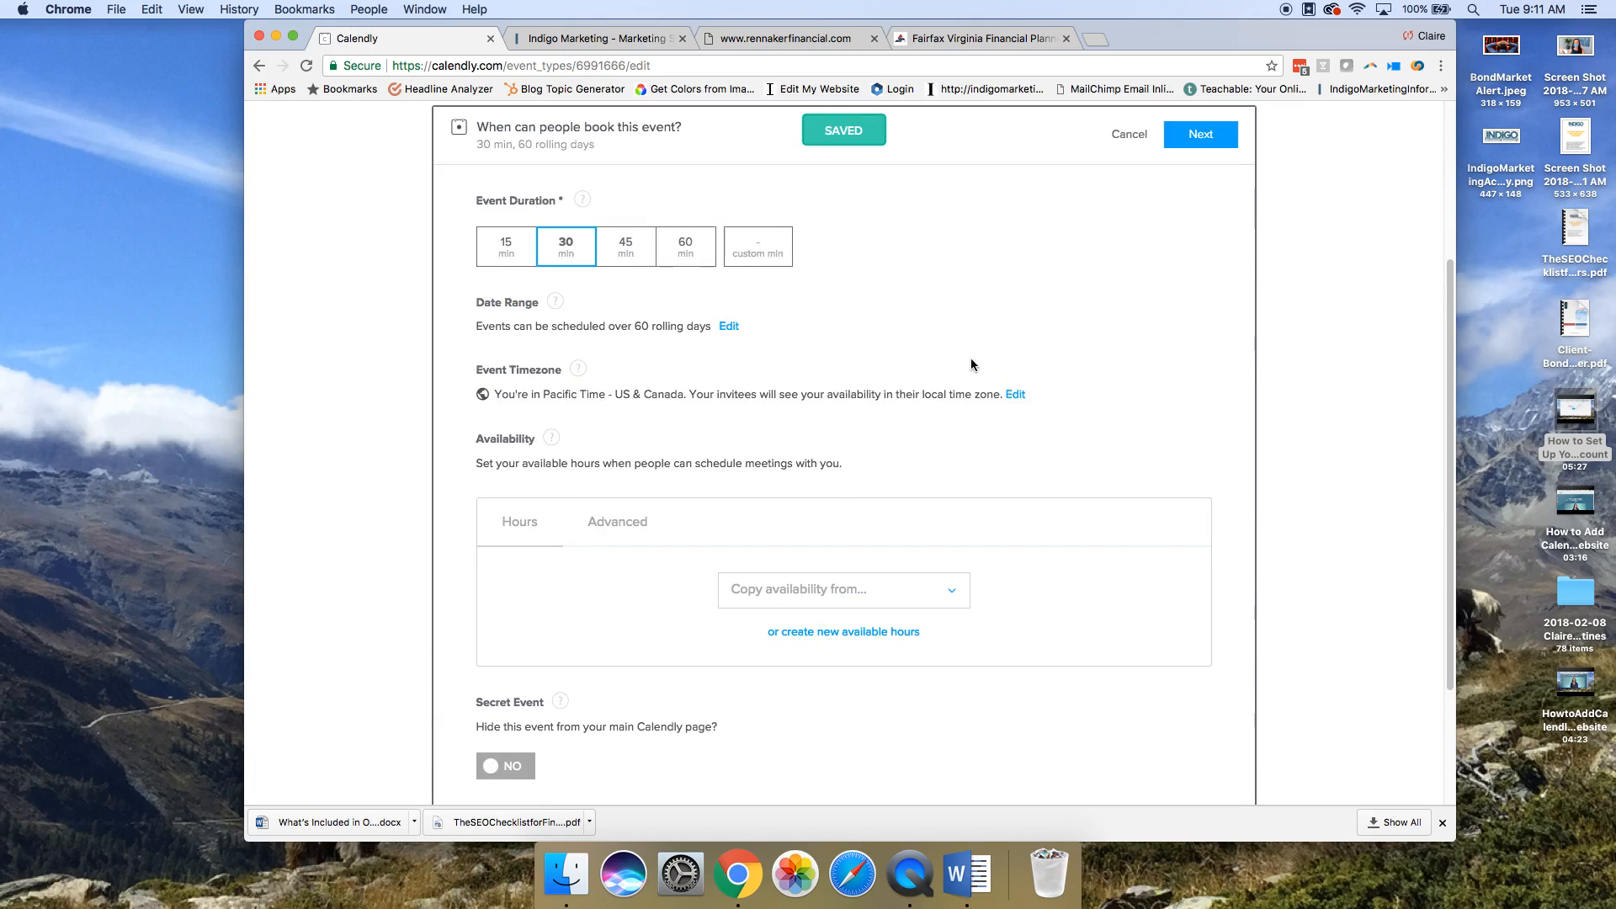
- Set the event duration to 15 minutes and the date range to 30 rolling days
click(511, 258)
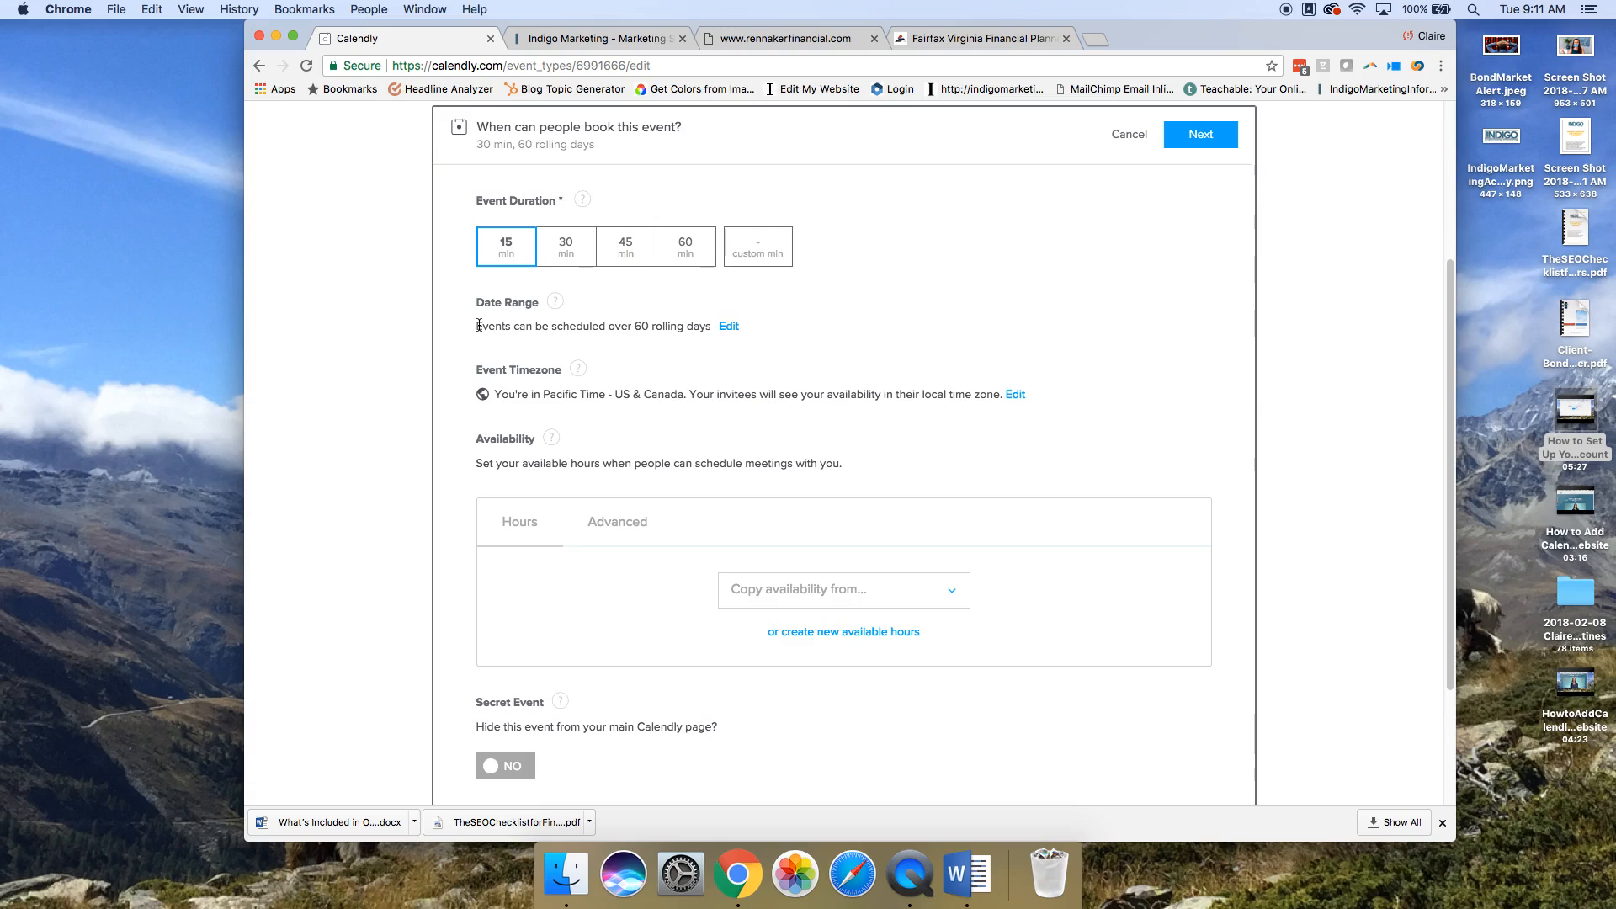
click(729, 325)
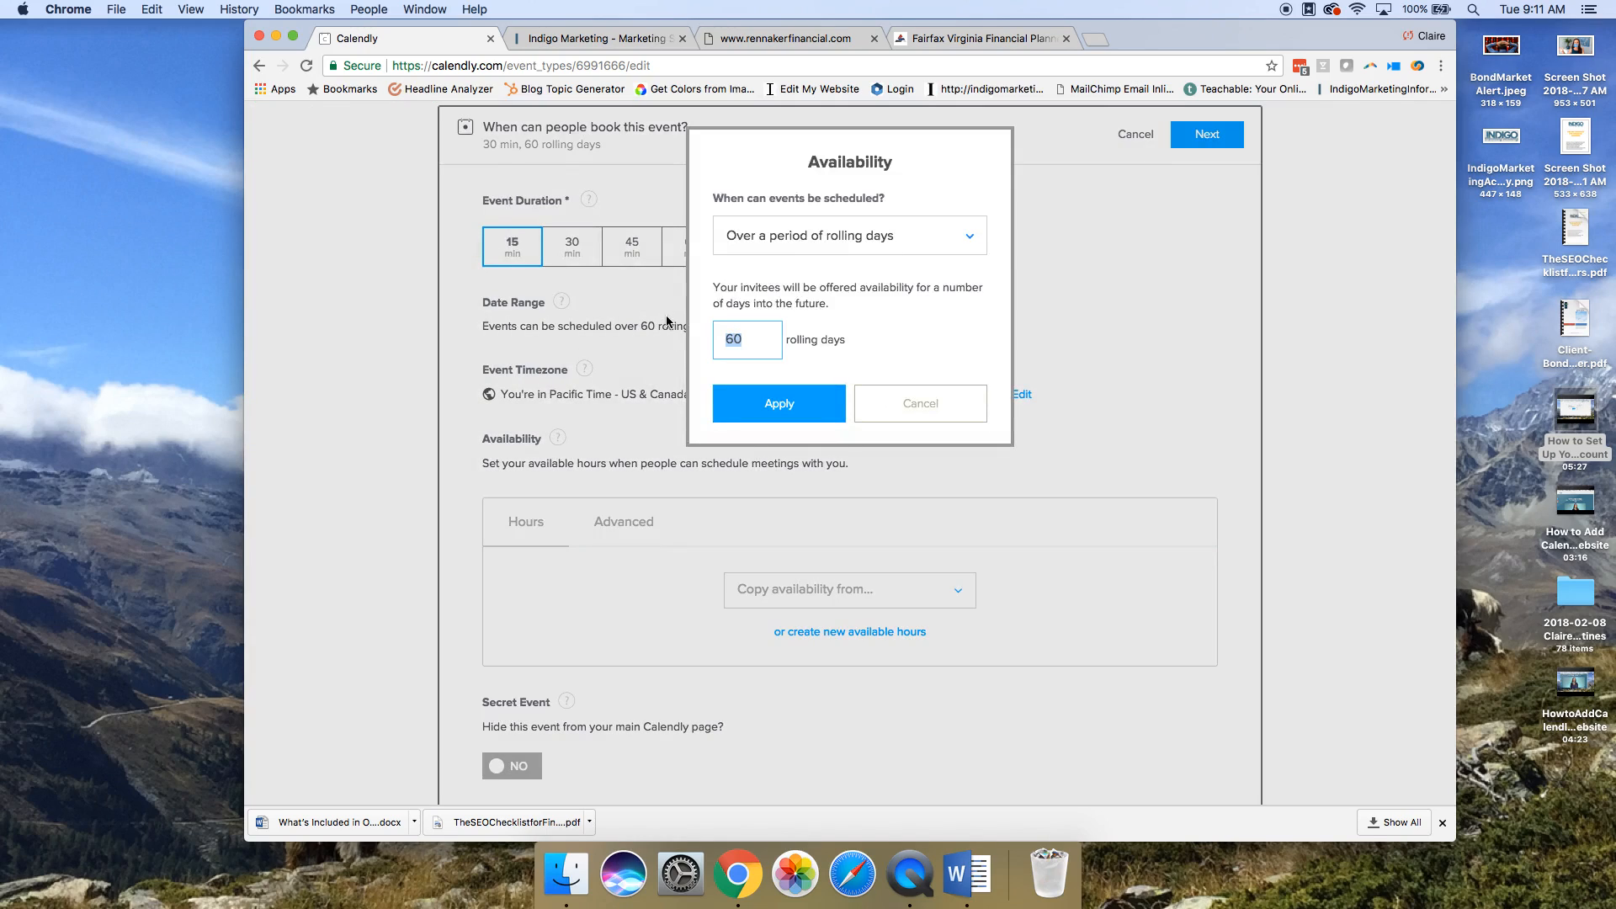
text(30)
click(804, 416)
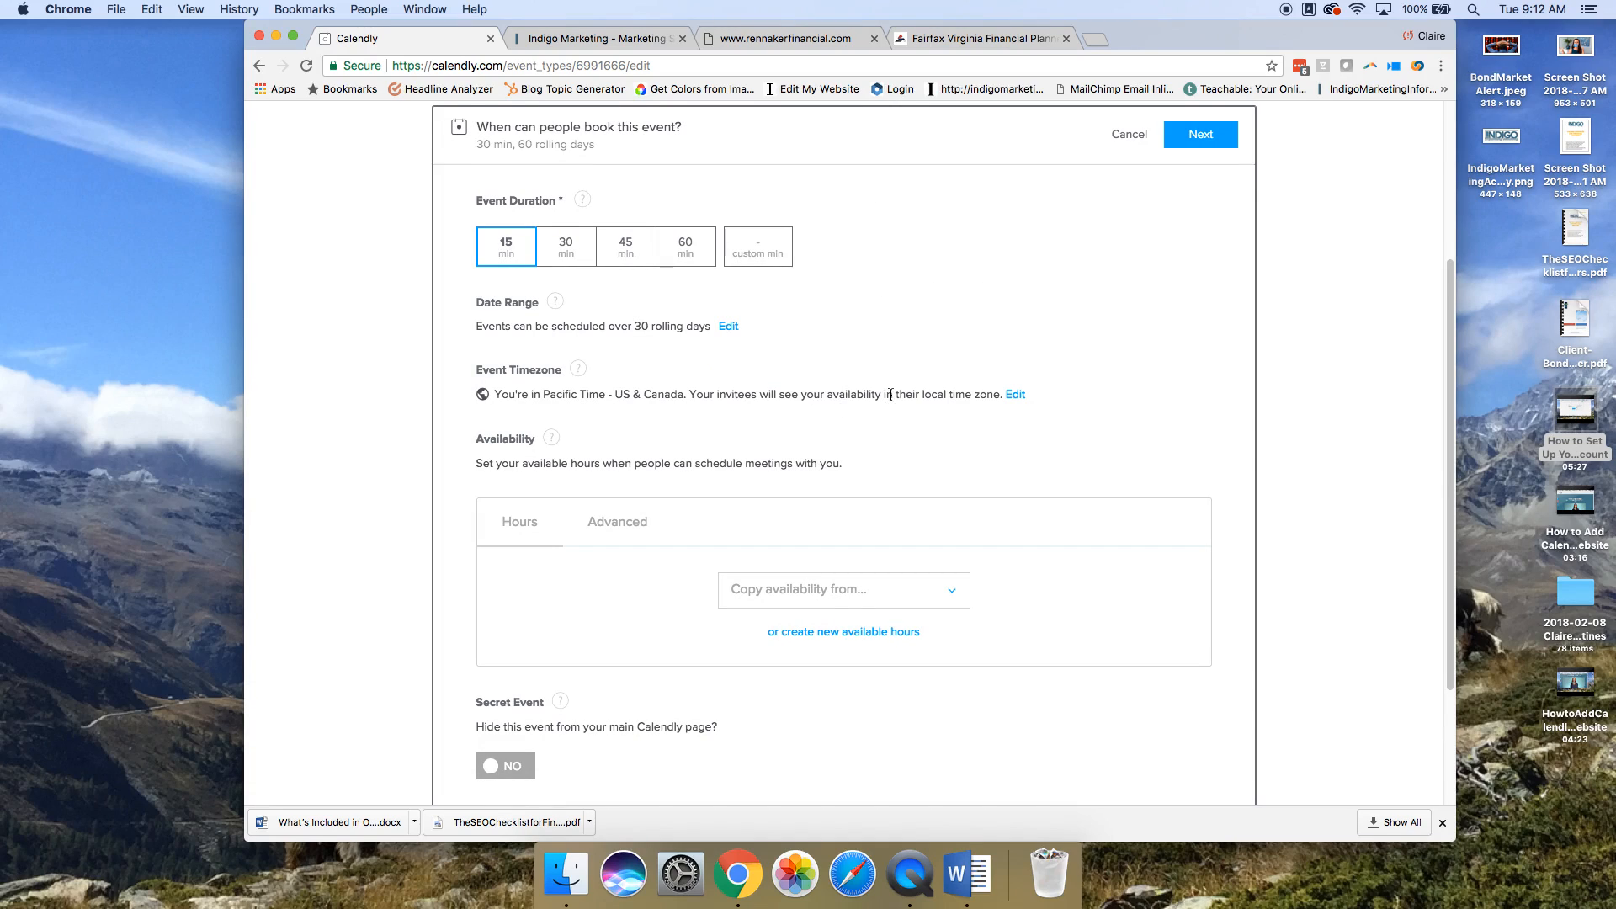
- Create new available hours and end availability at 3:00 pm on all Mondays
scroll(890, 394, down, 1)
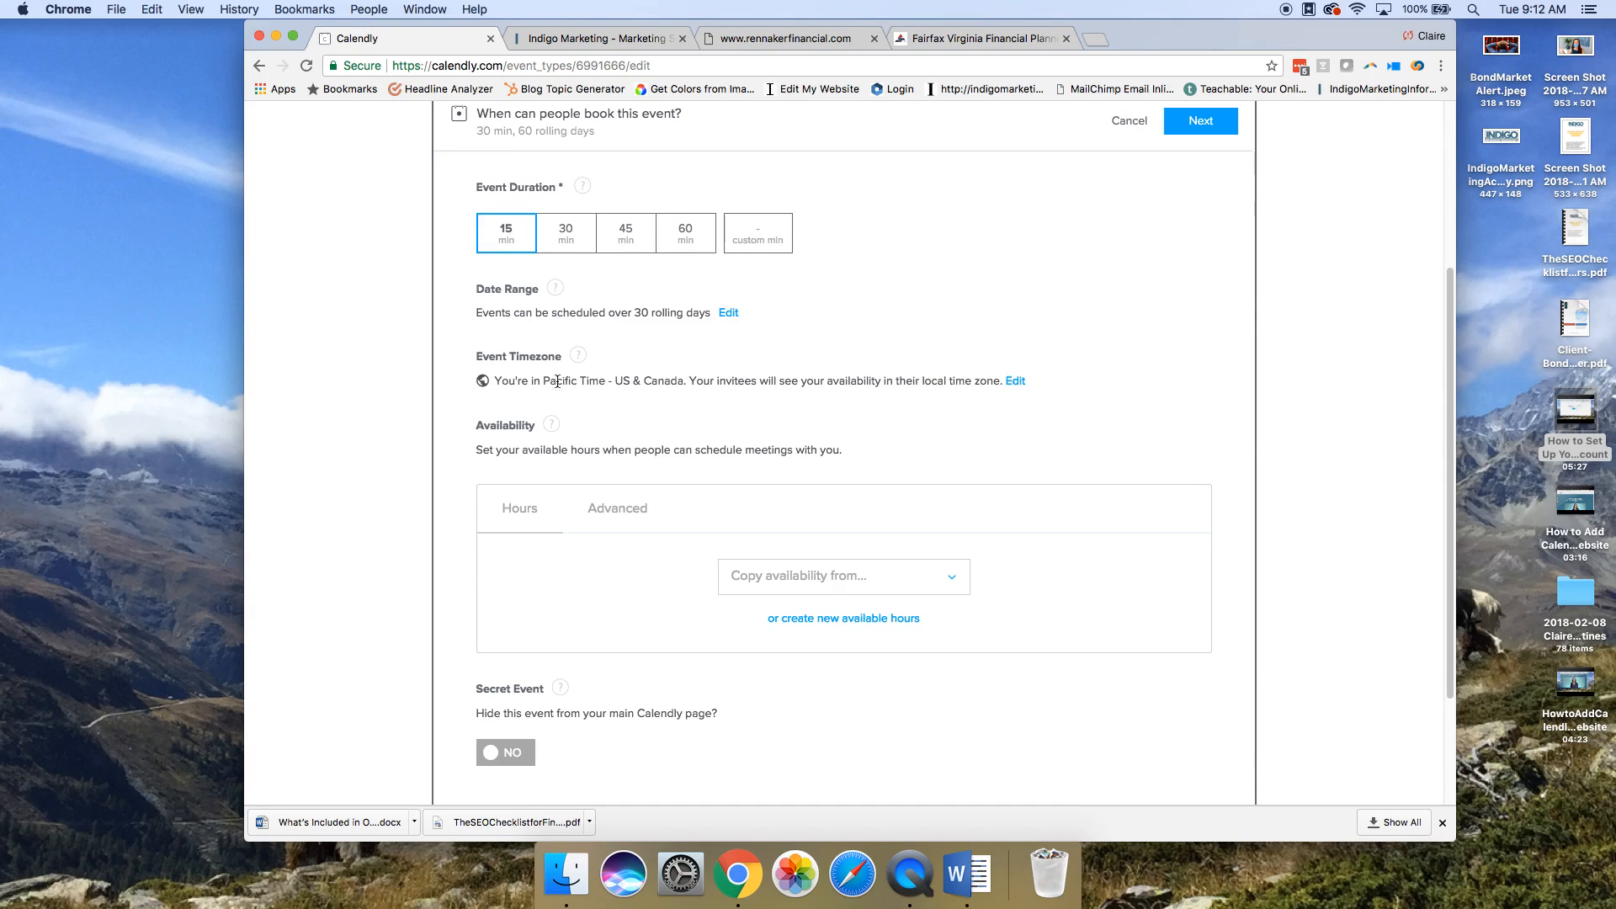
scroll(850, 363, down, 5)
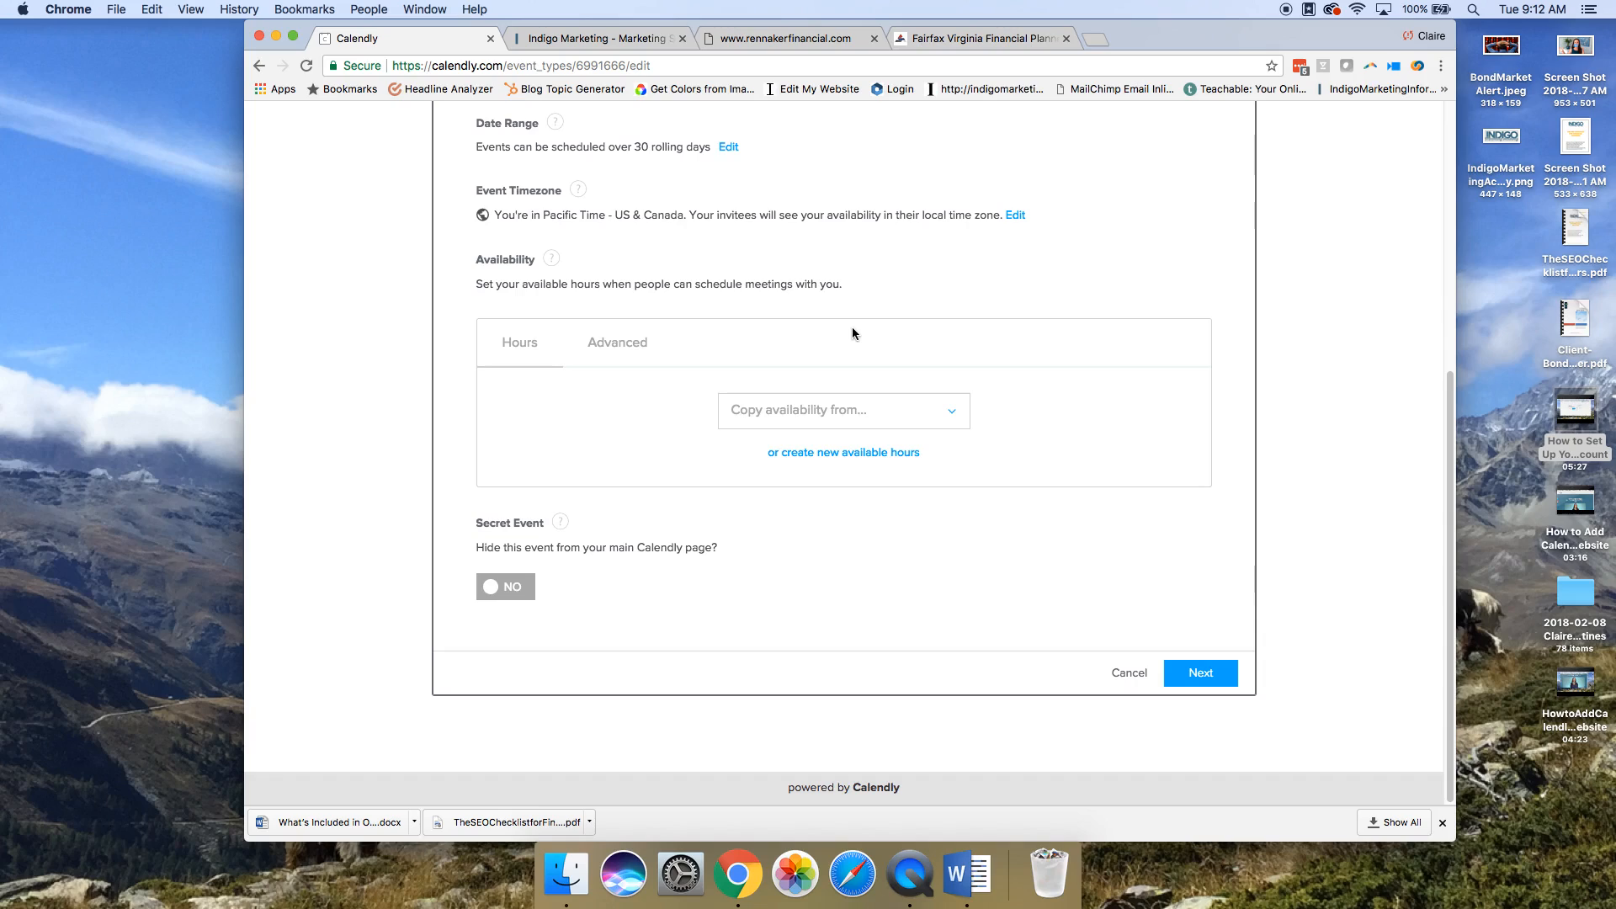
click(881, 455)
scroll(875, 317, down, 2)
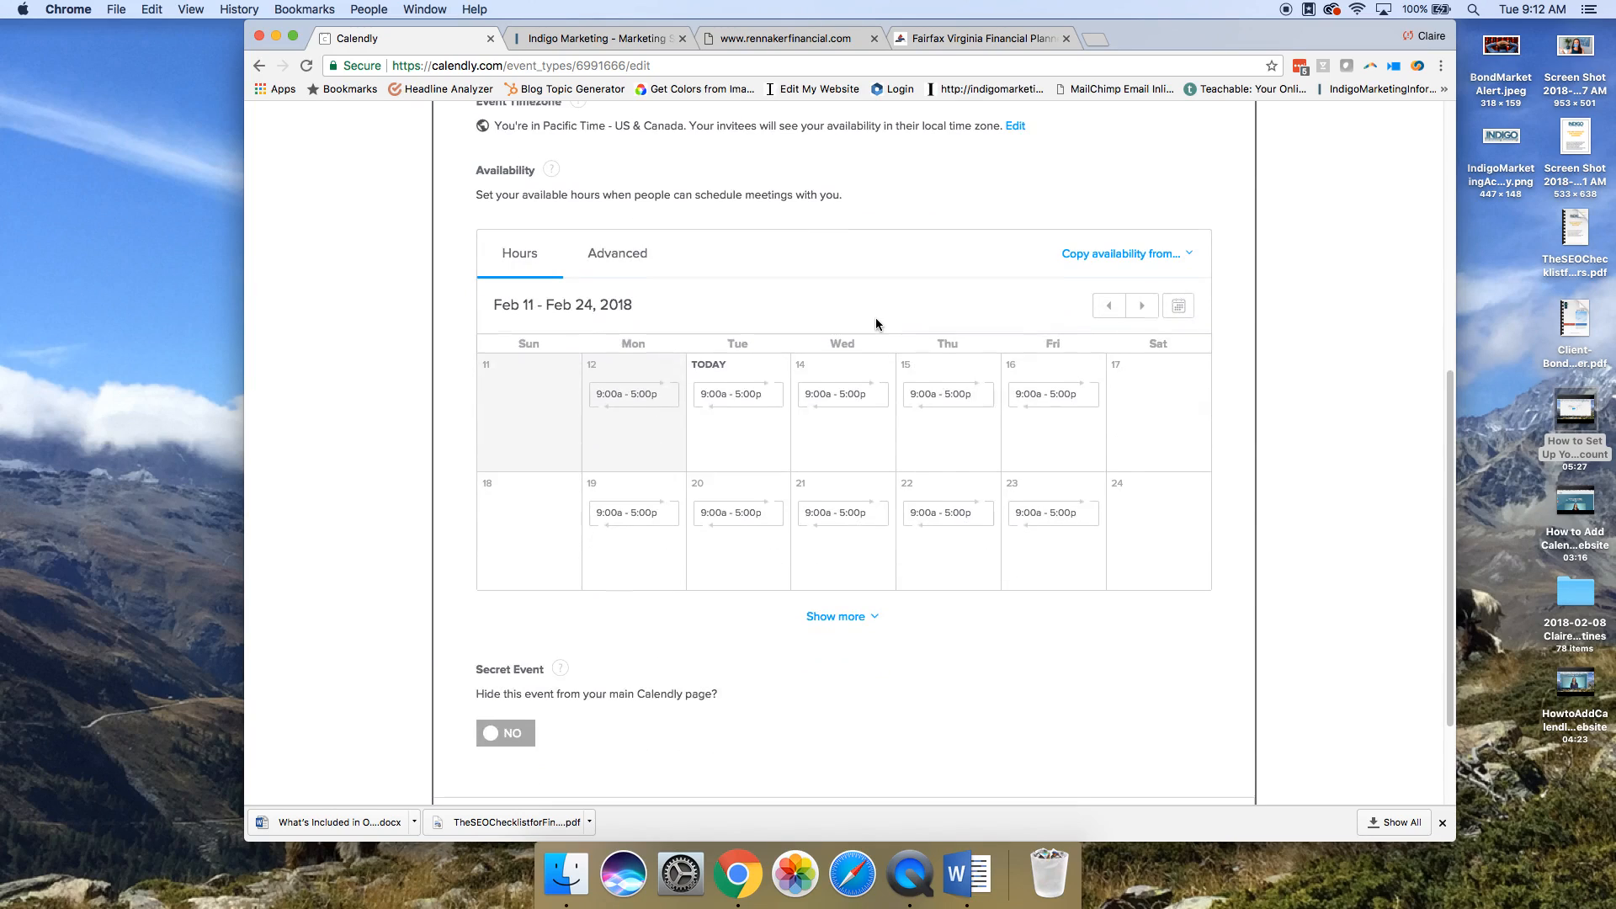
click(637, 395)
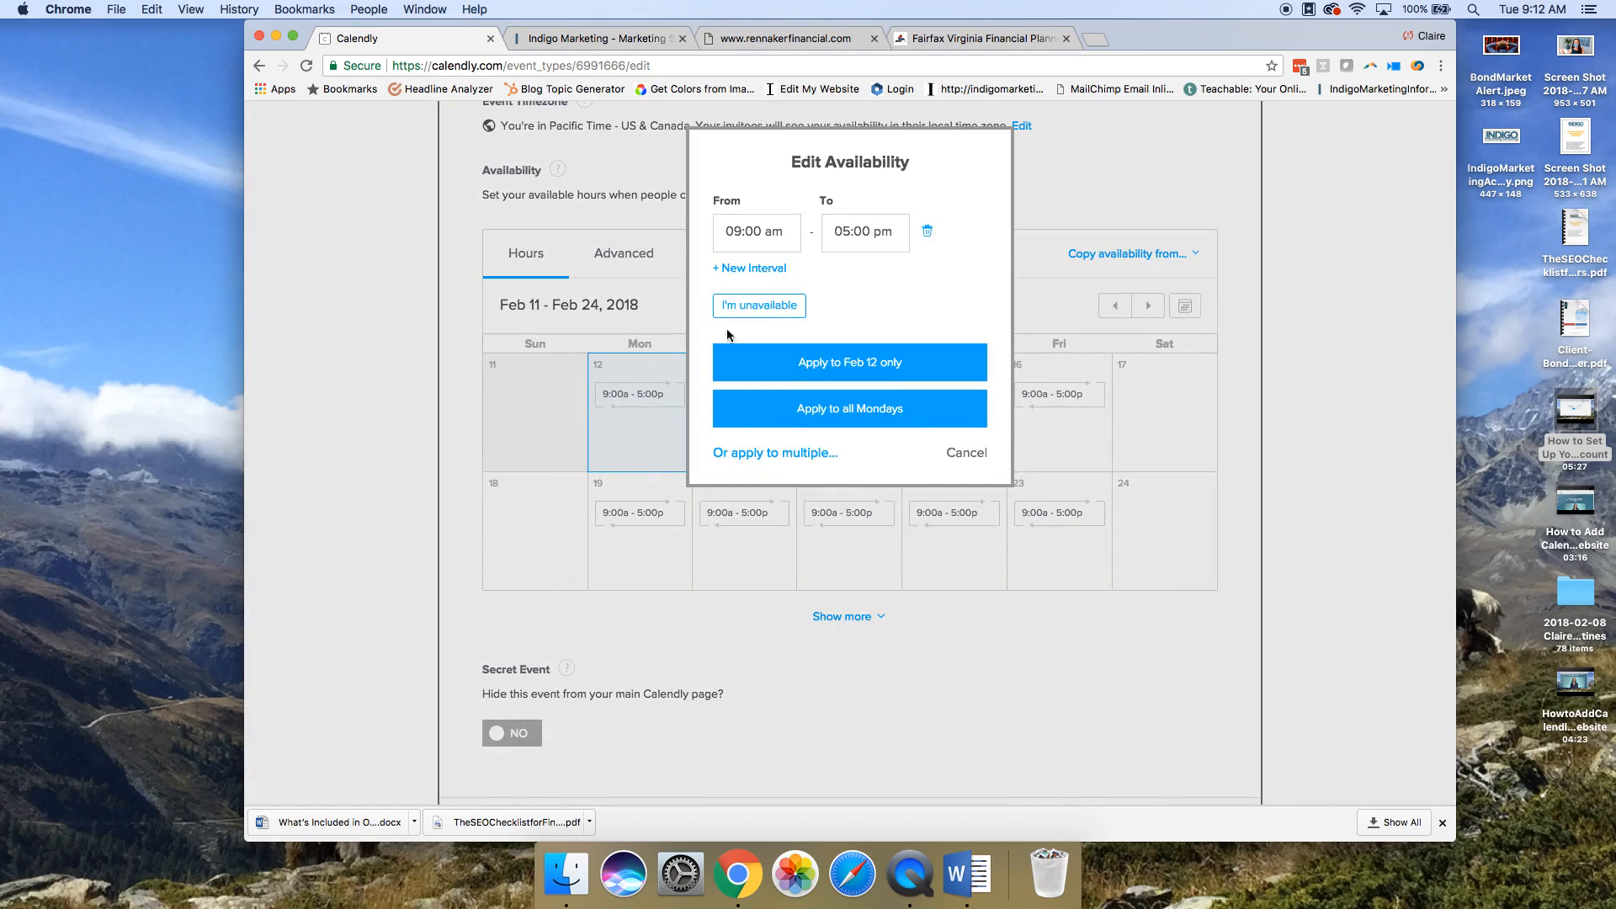
click(850, 236)
text(3)
click(905, 303)
click(853, 415)
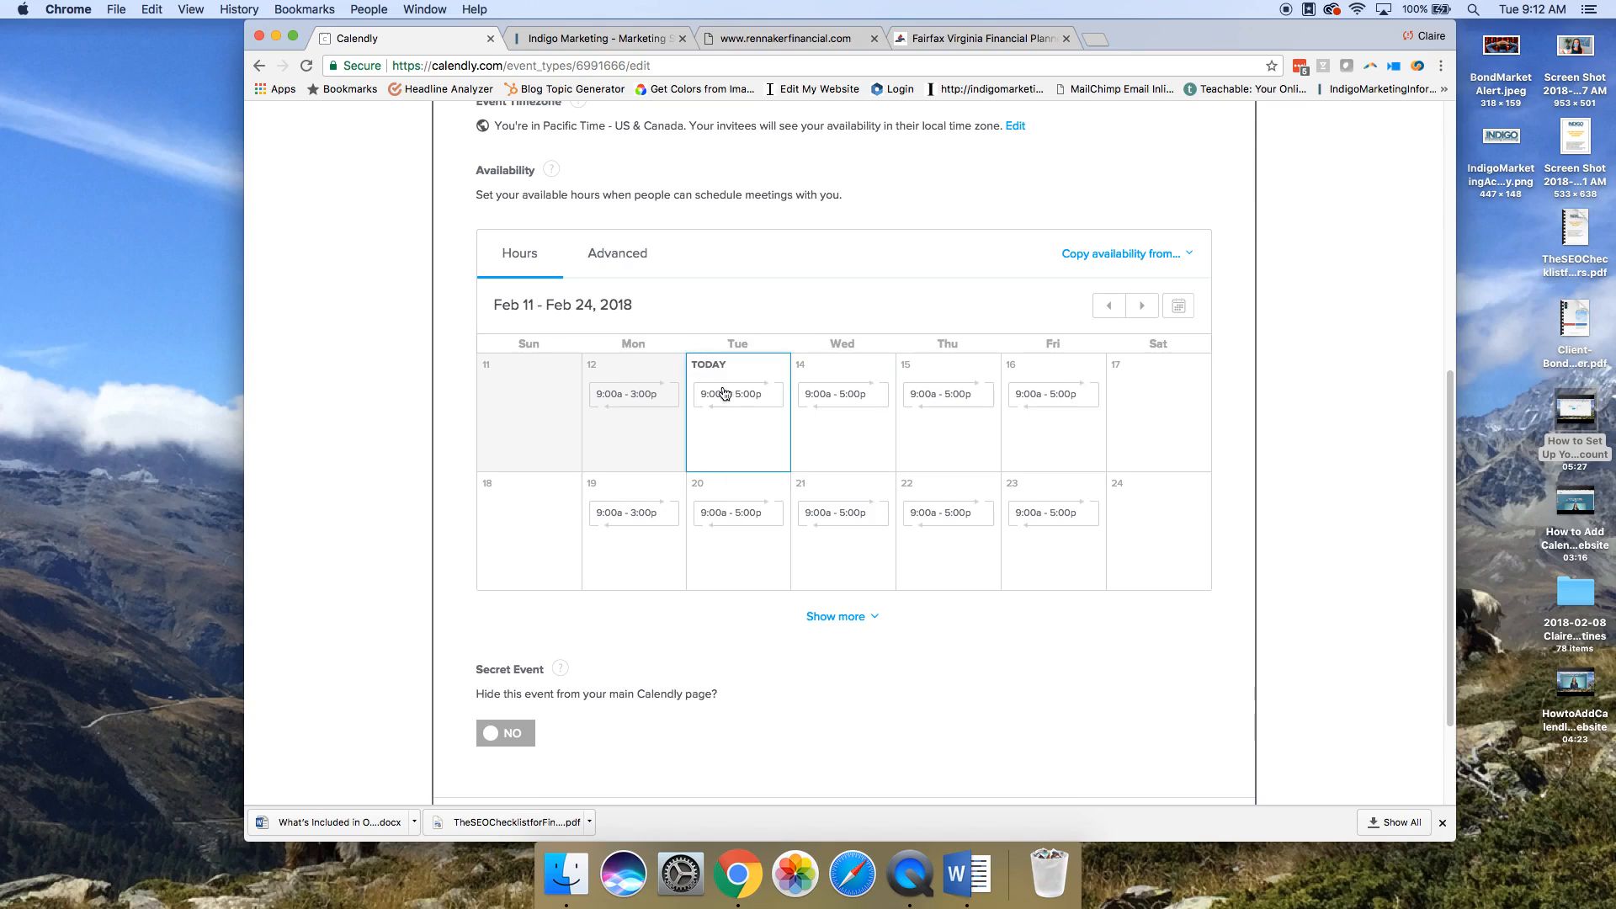
- Change the availability for Tuesday, Feb 13 only so that it ends at 2:00 pm
click(763, 399)
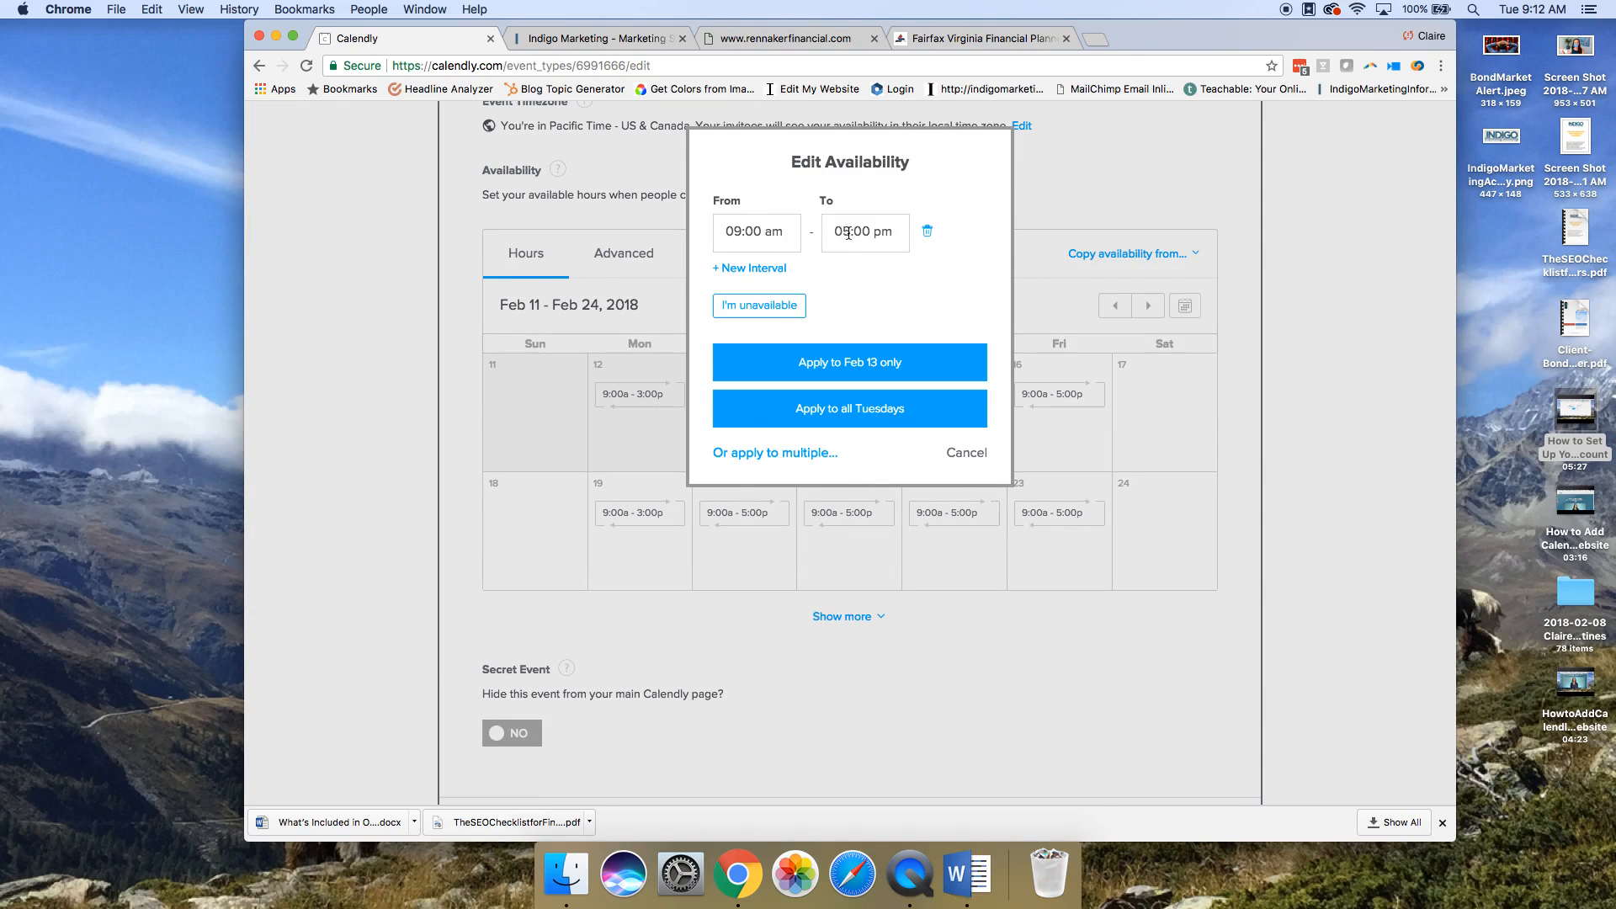
drag(850, 233, 832, 232)
text(2)
click(864, 374)
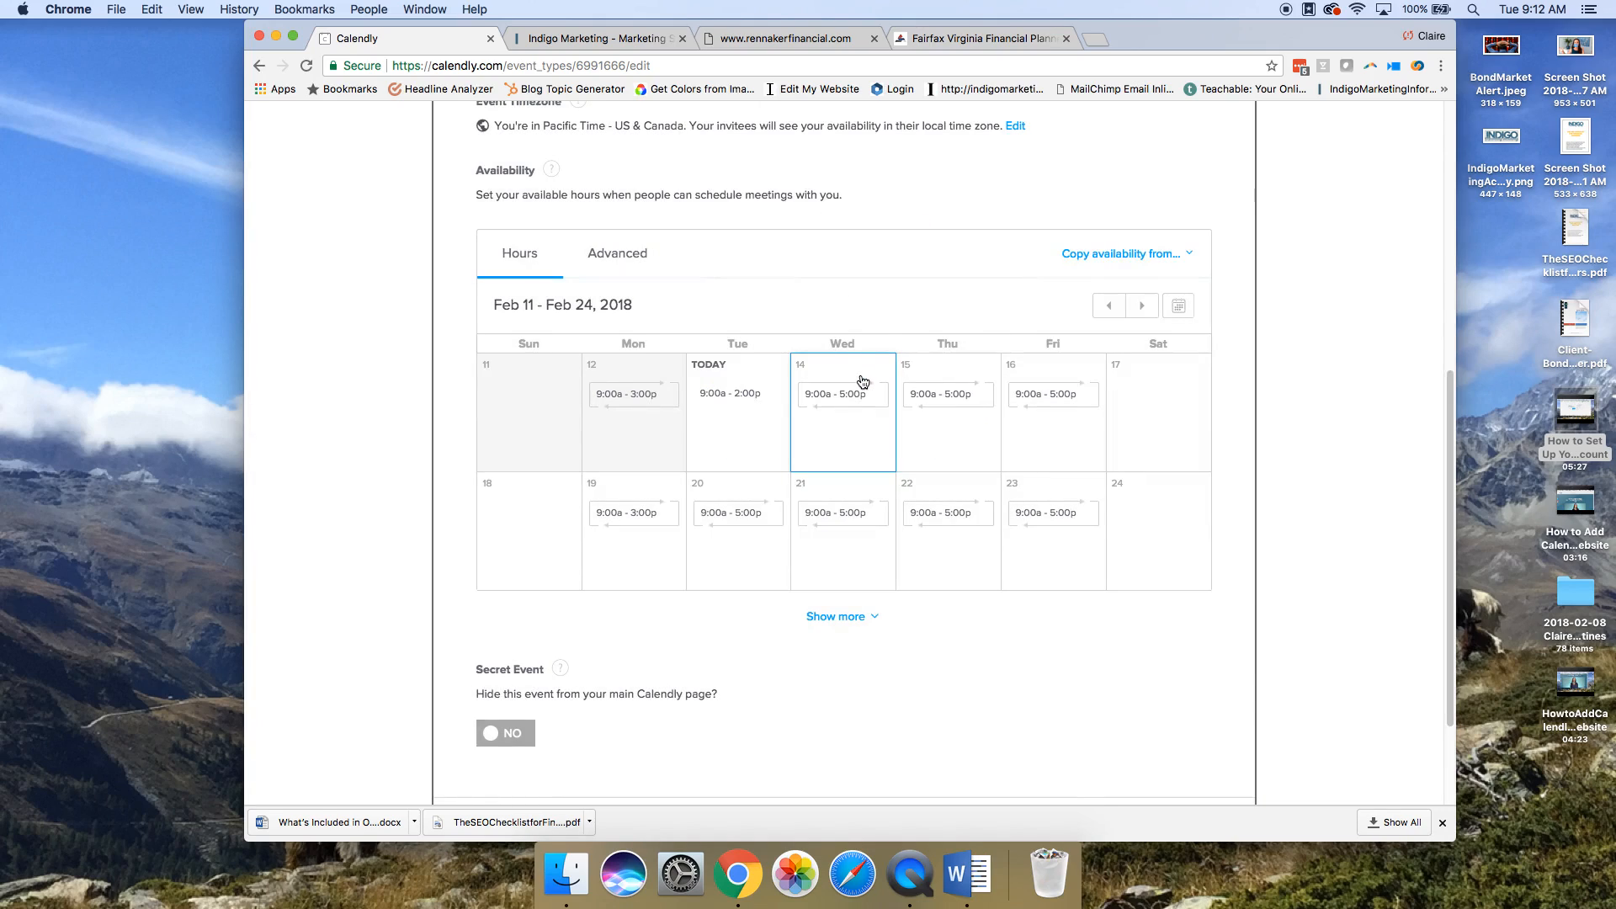
- Mark Monday, Feb 19 only as unavailable and continue past the booking time settings
click(631, 531)
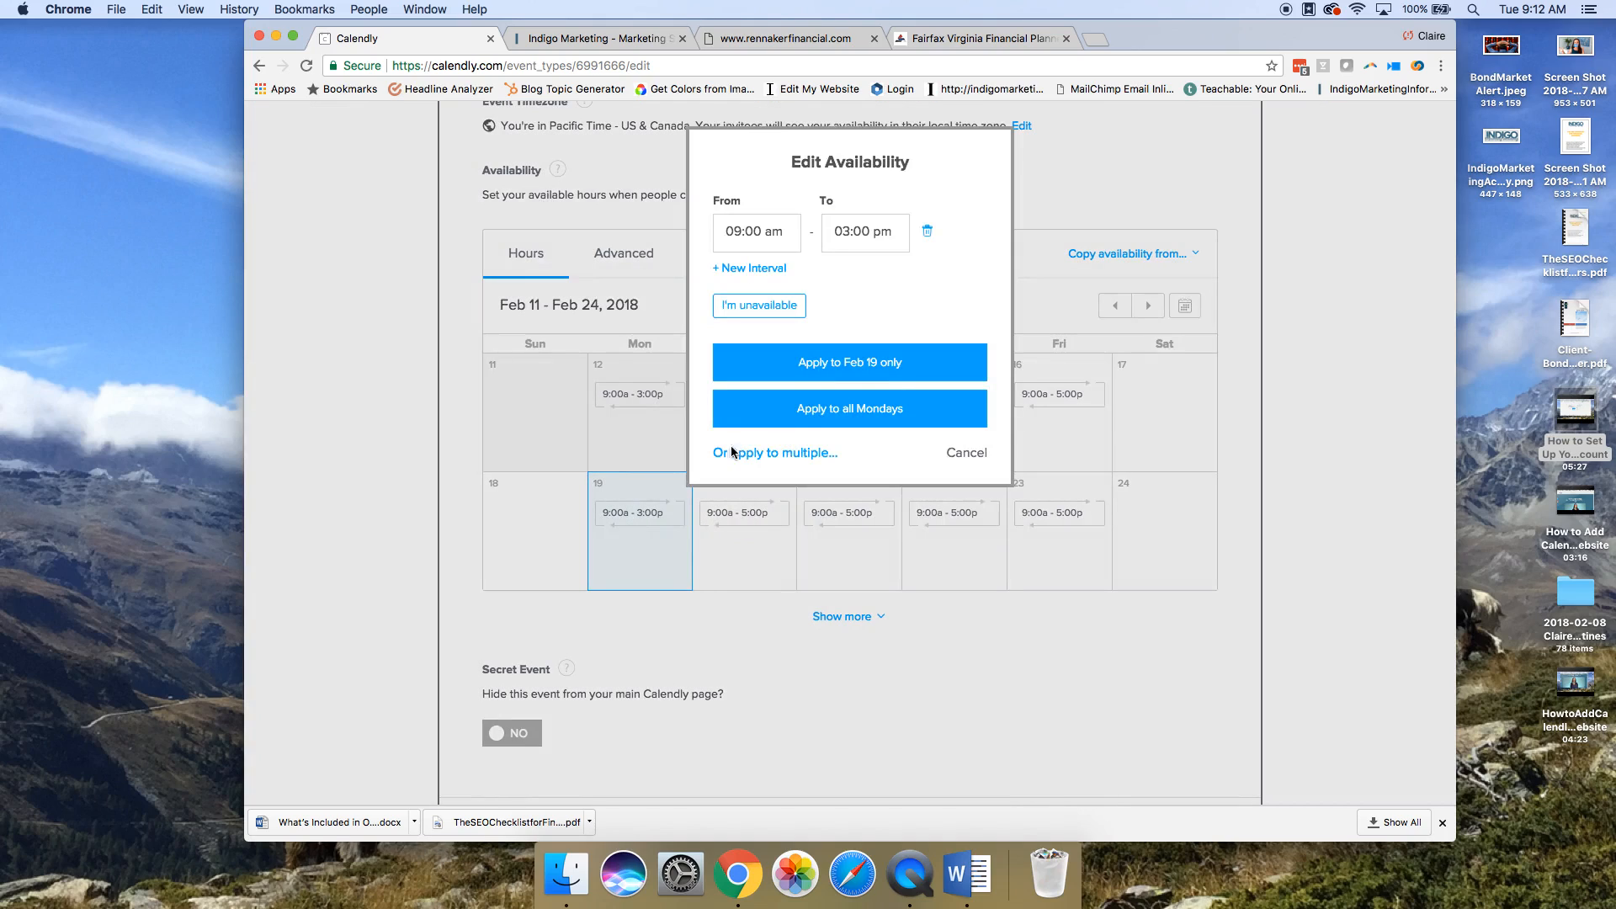
click(756, 306)
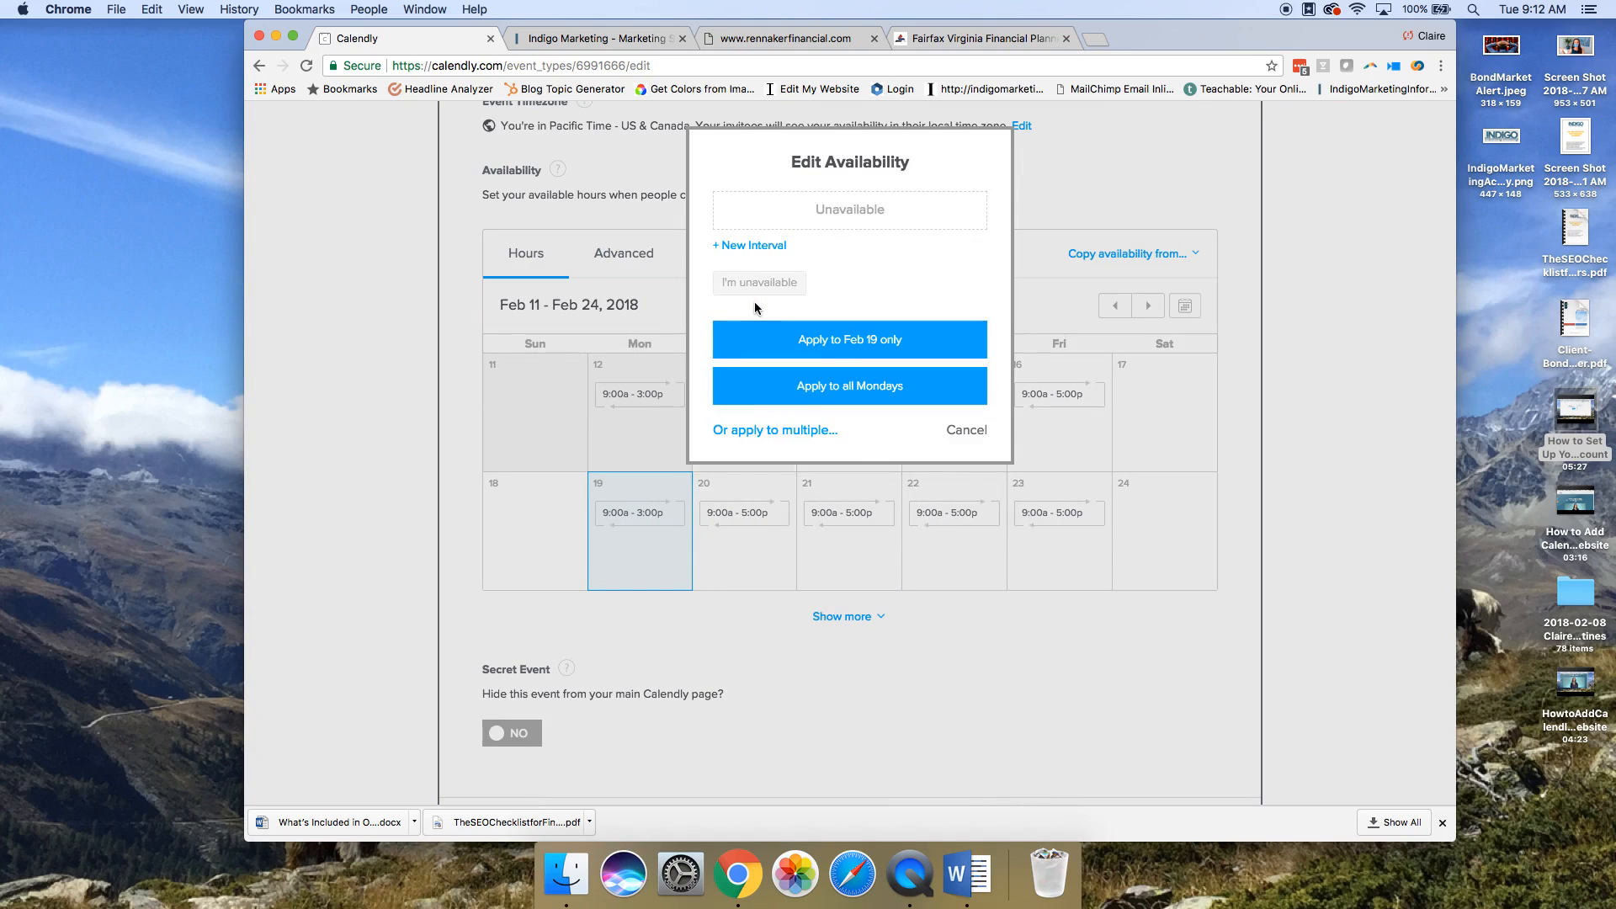
click(866, 340)
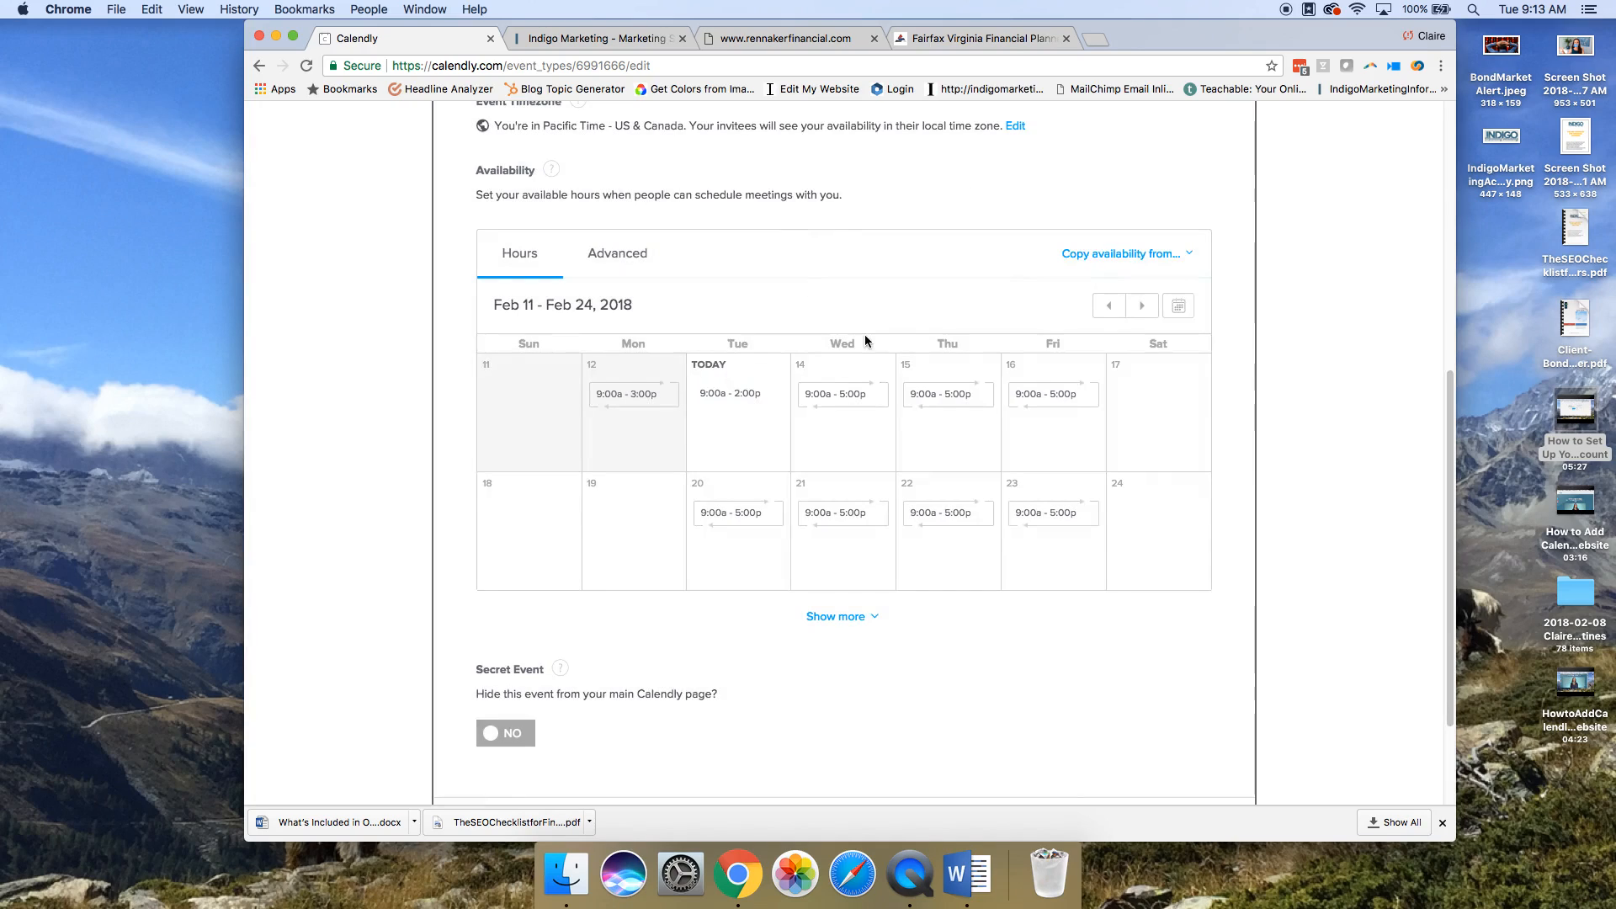
scroll(1107, 783, down, 3)
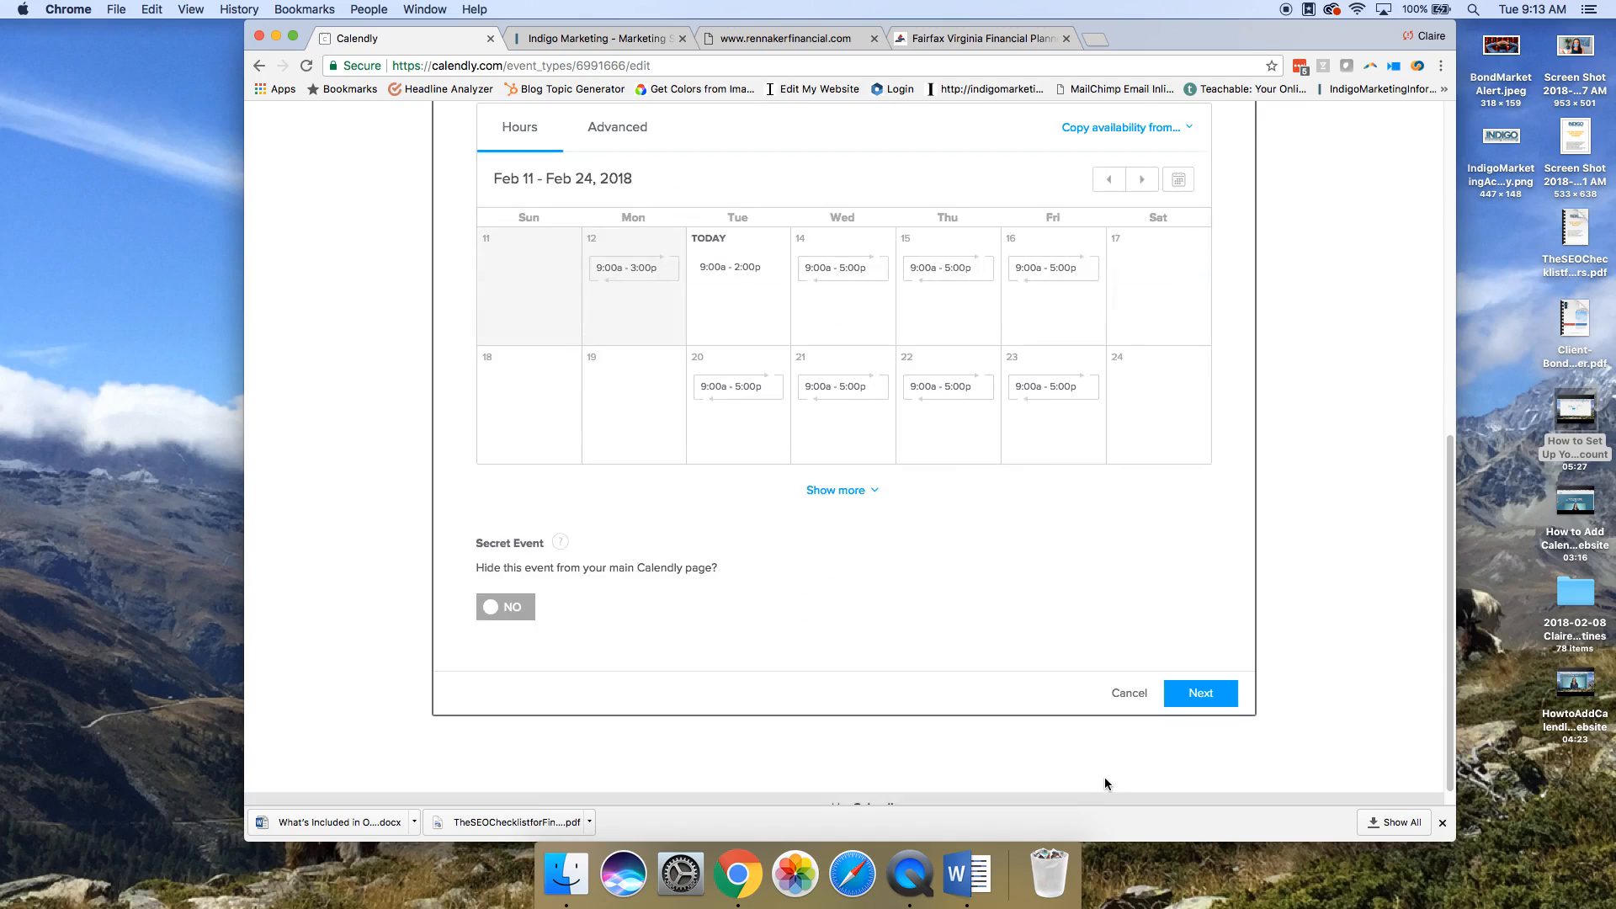
scroll(1125, 646, up, 3)
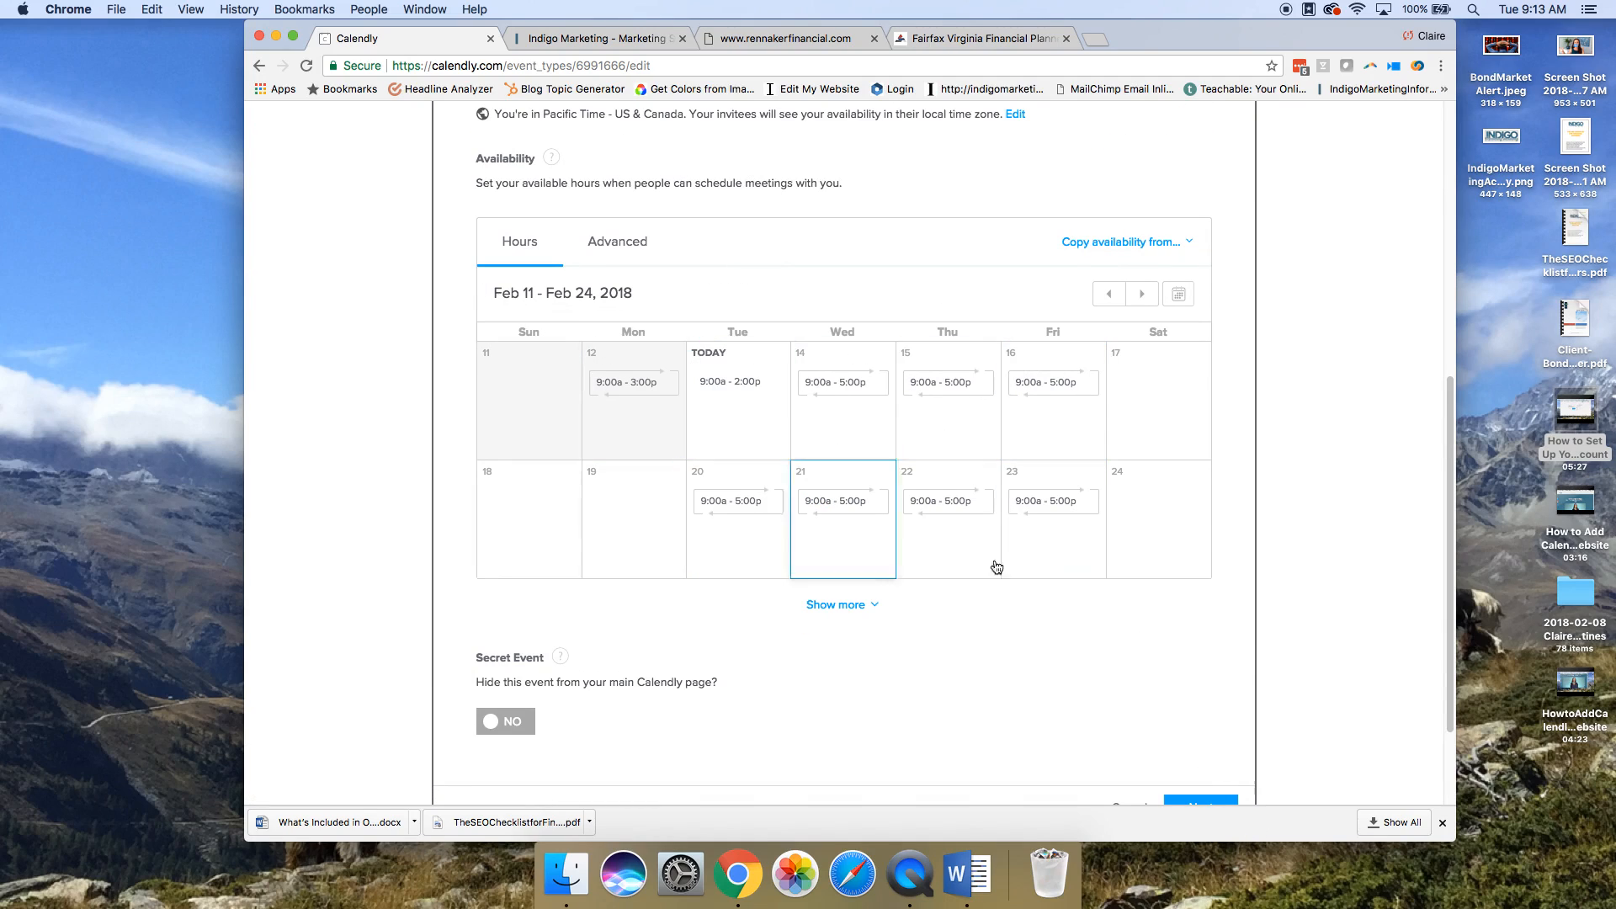
scroll(1185, 564, down, 3)
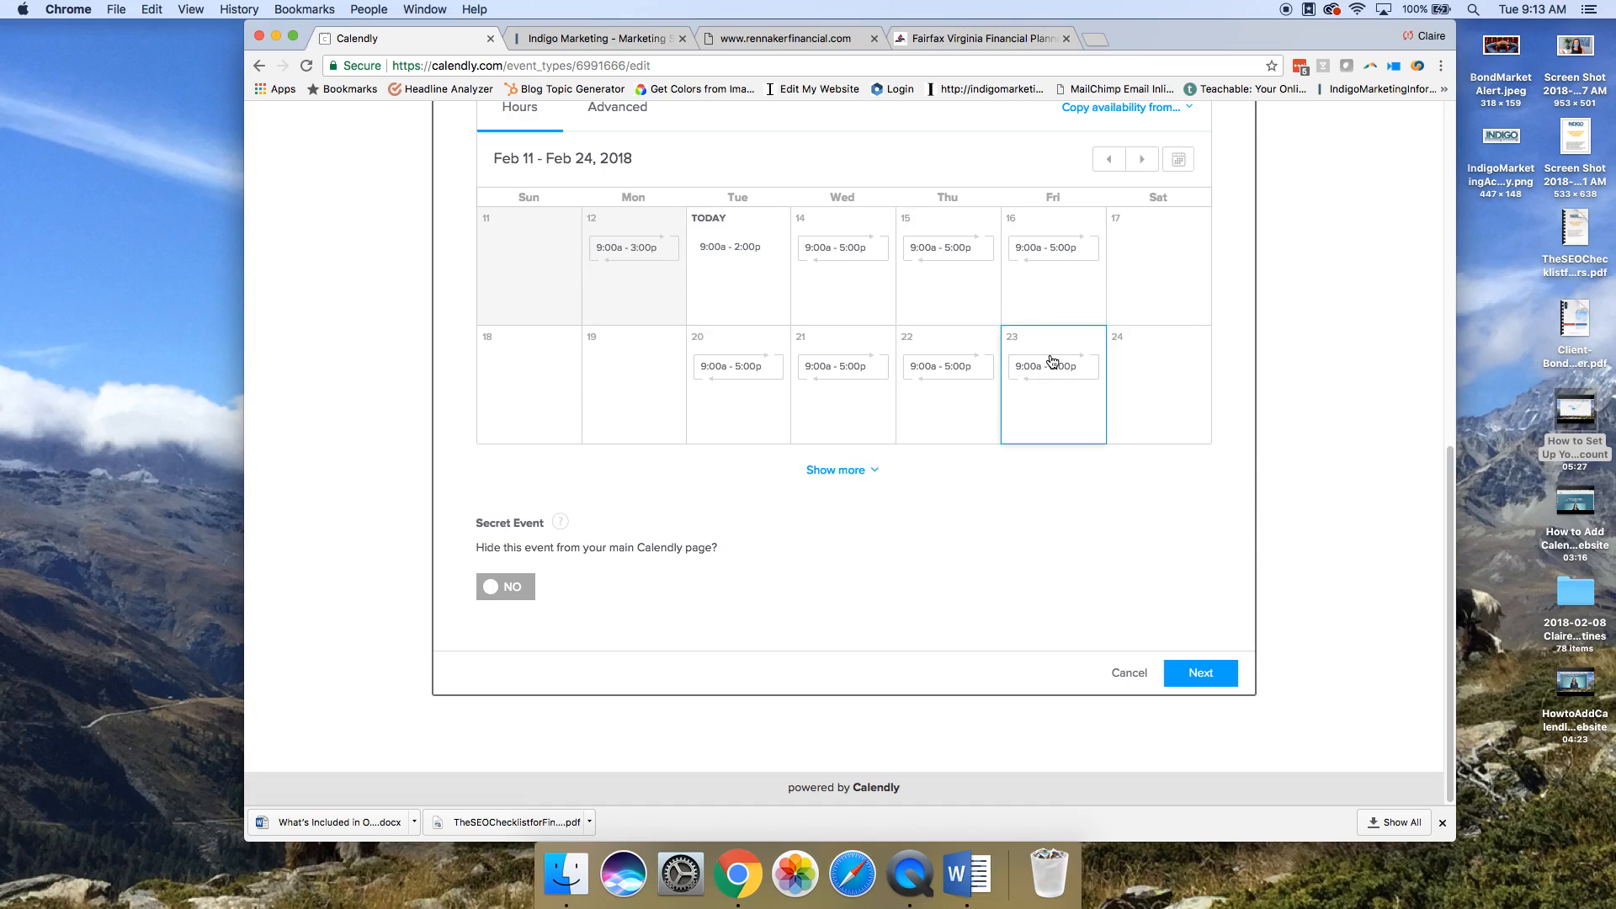
click(1201, 673)
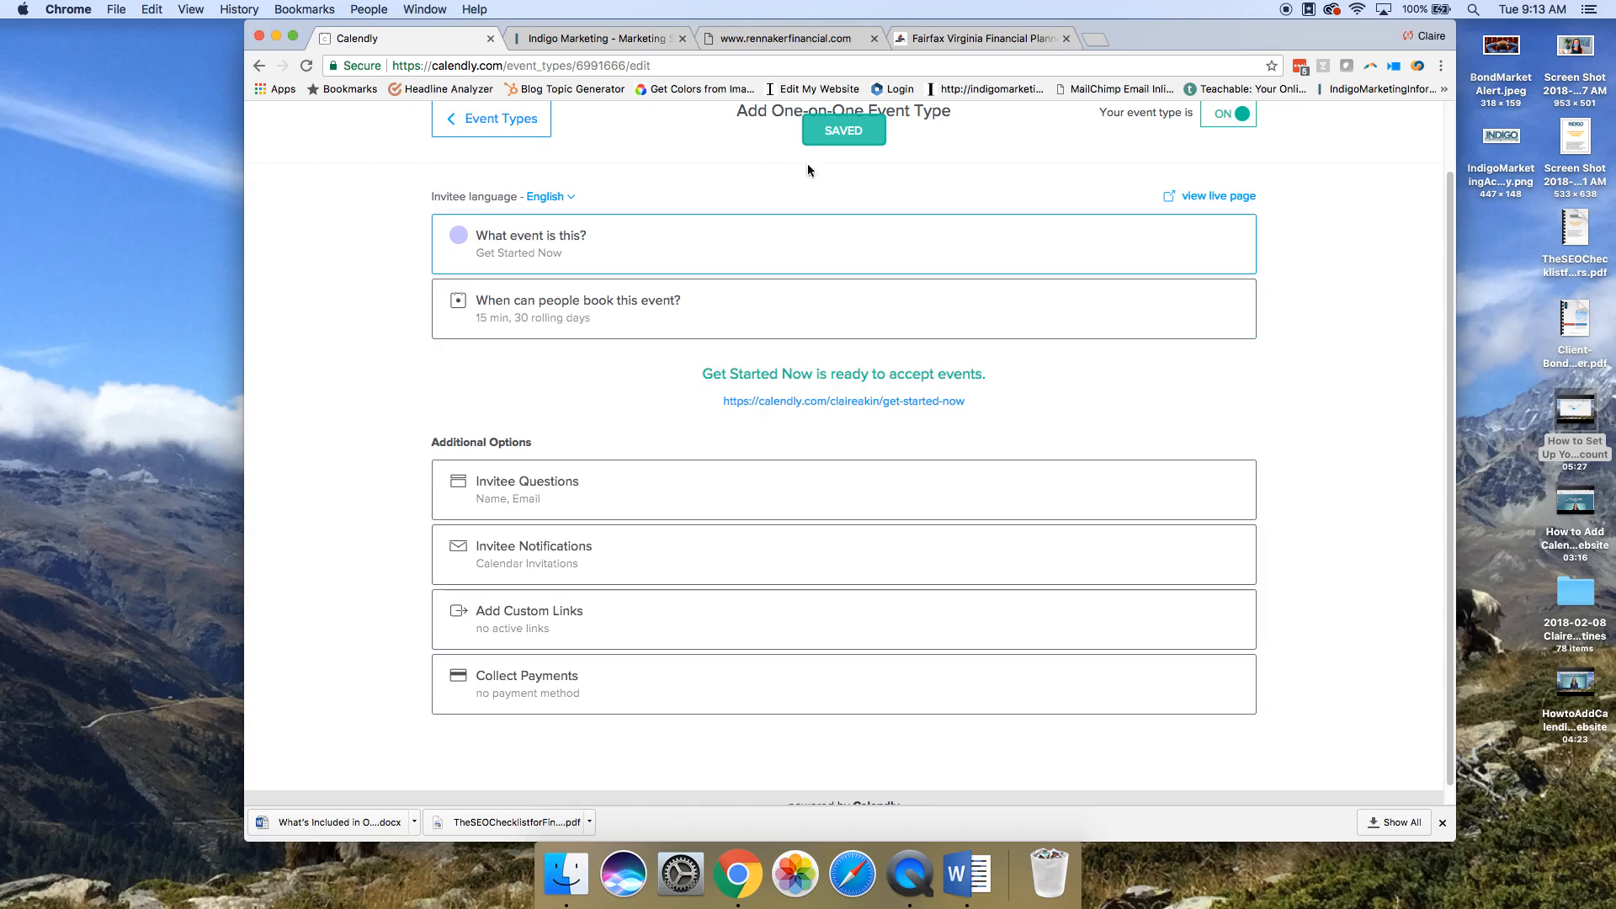
- Add a required one-line invitee question named Phone Number and save the invitee questions
scroll(622, 304, down, 1)
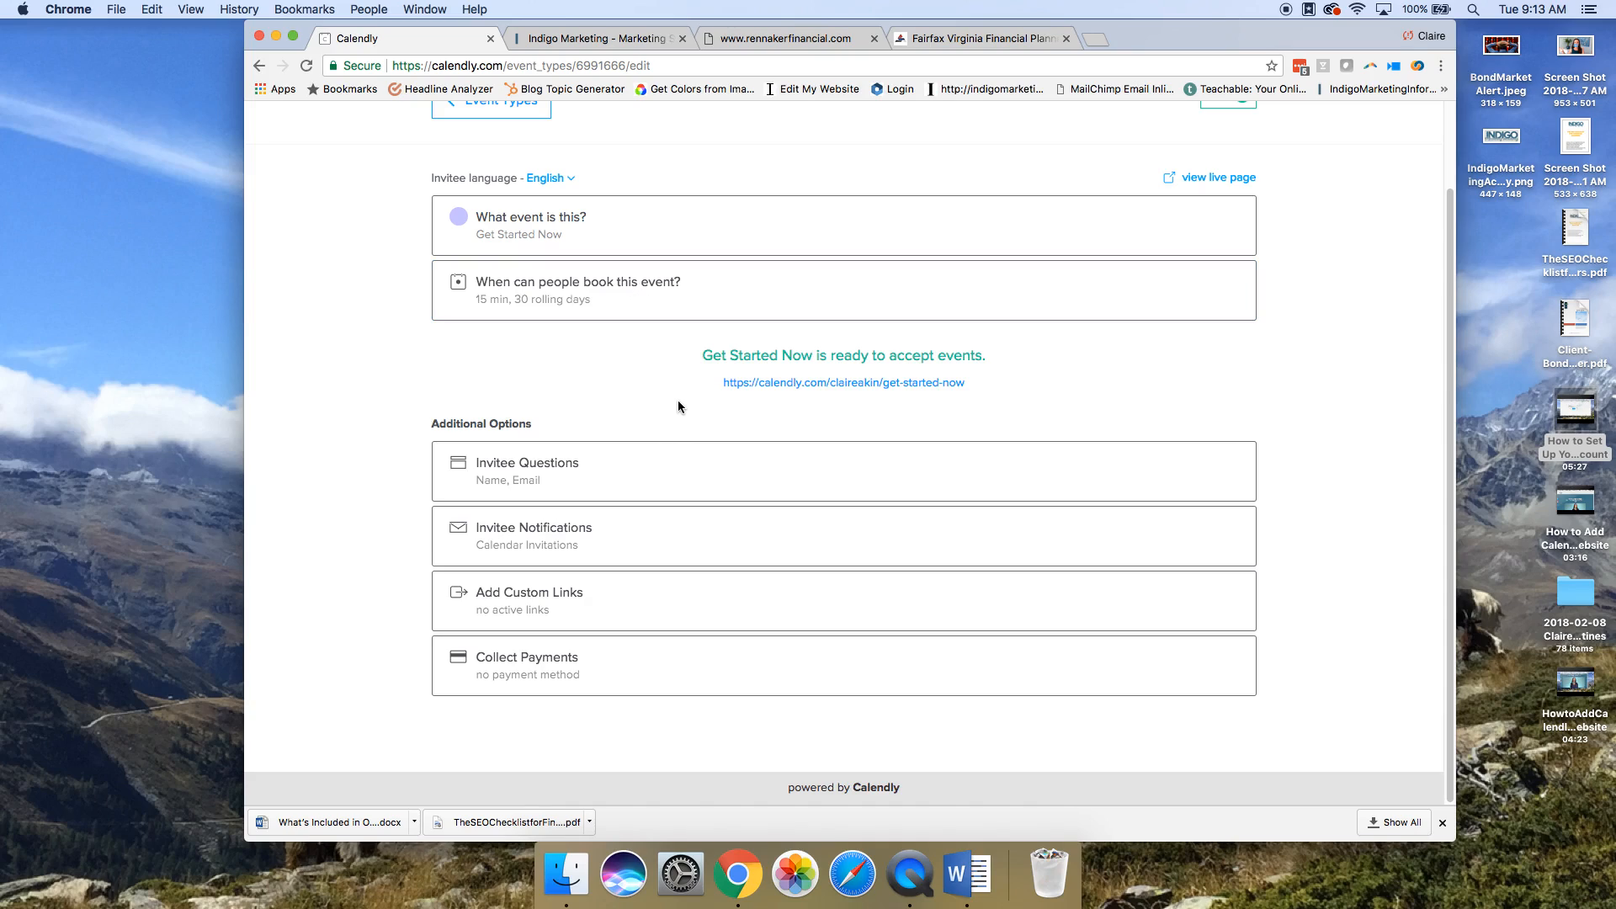
click(726, 473)
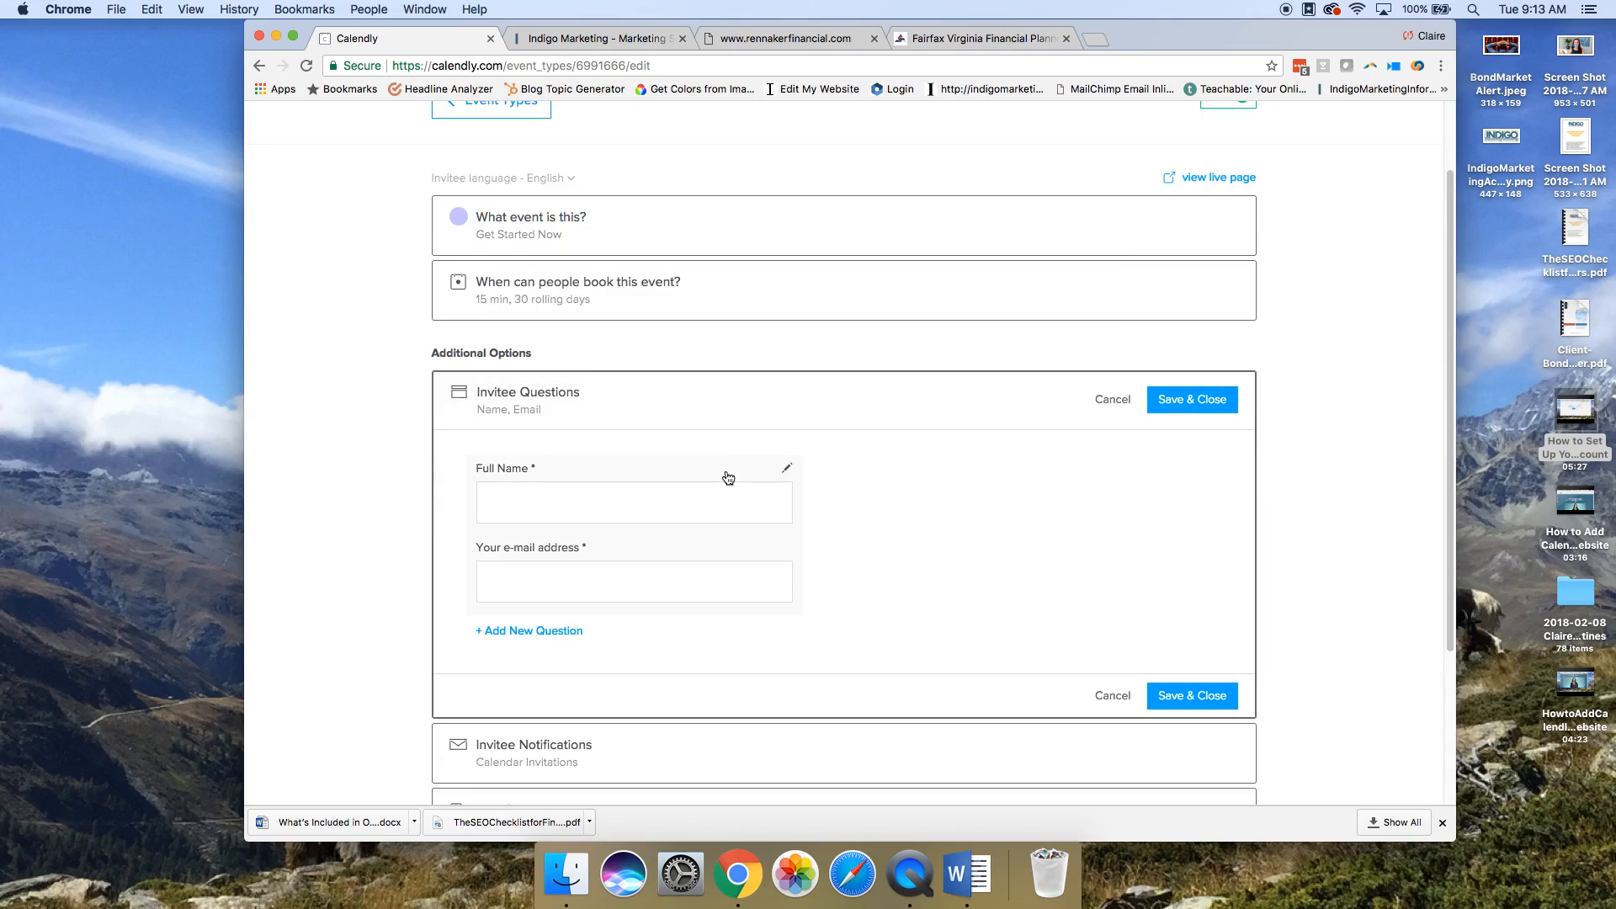
scroll(788, 414, down, 3)
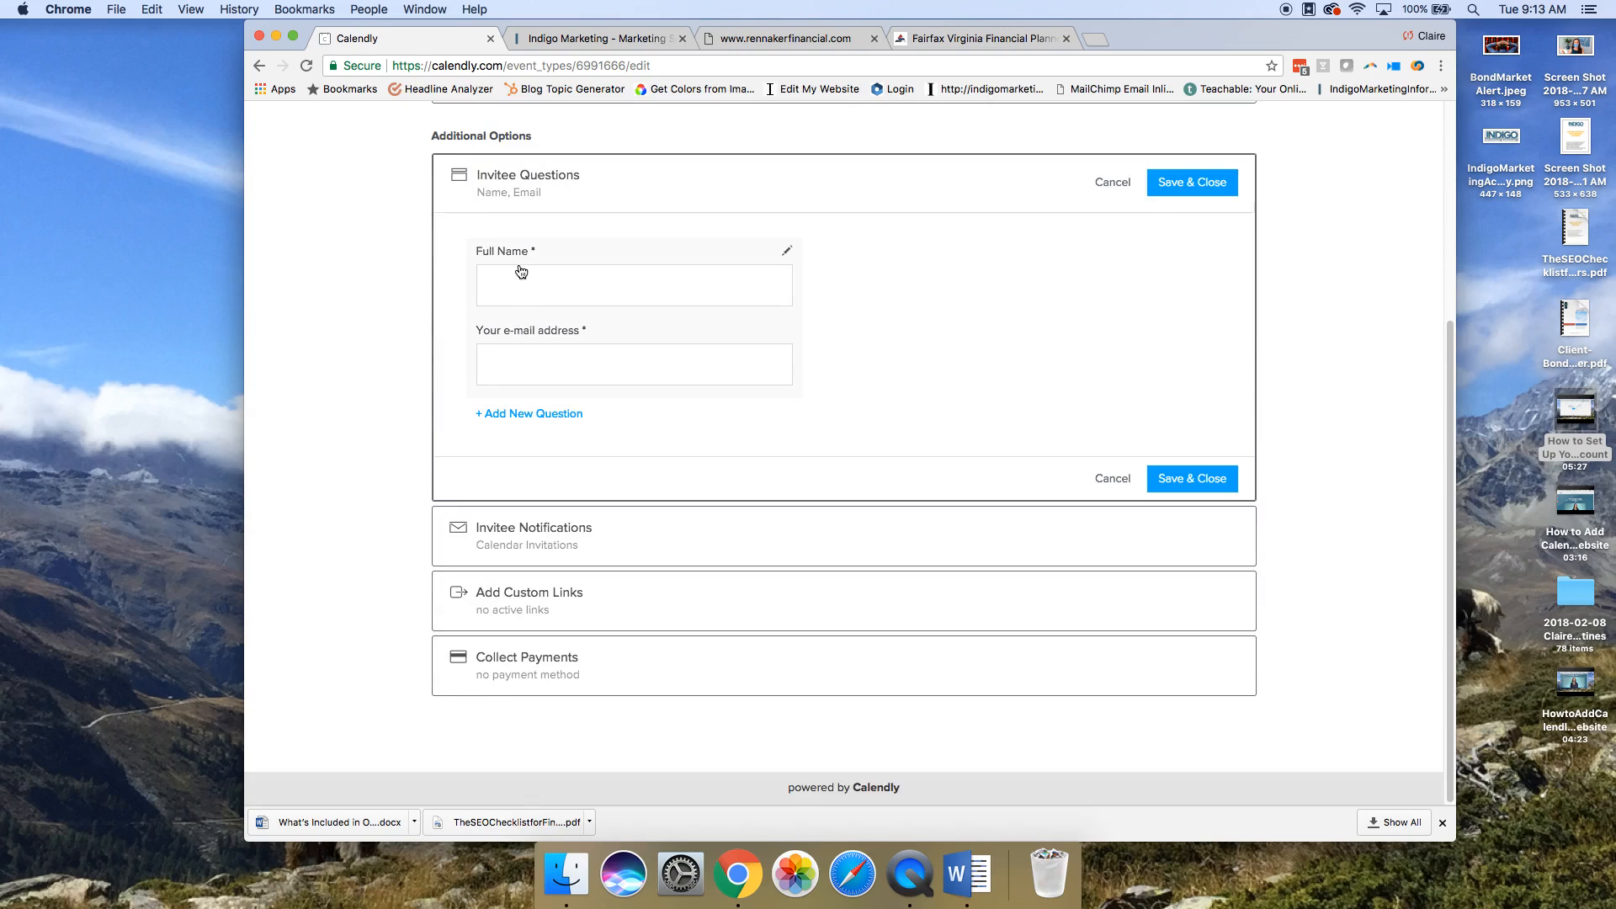
click(552, 414)
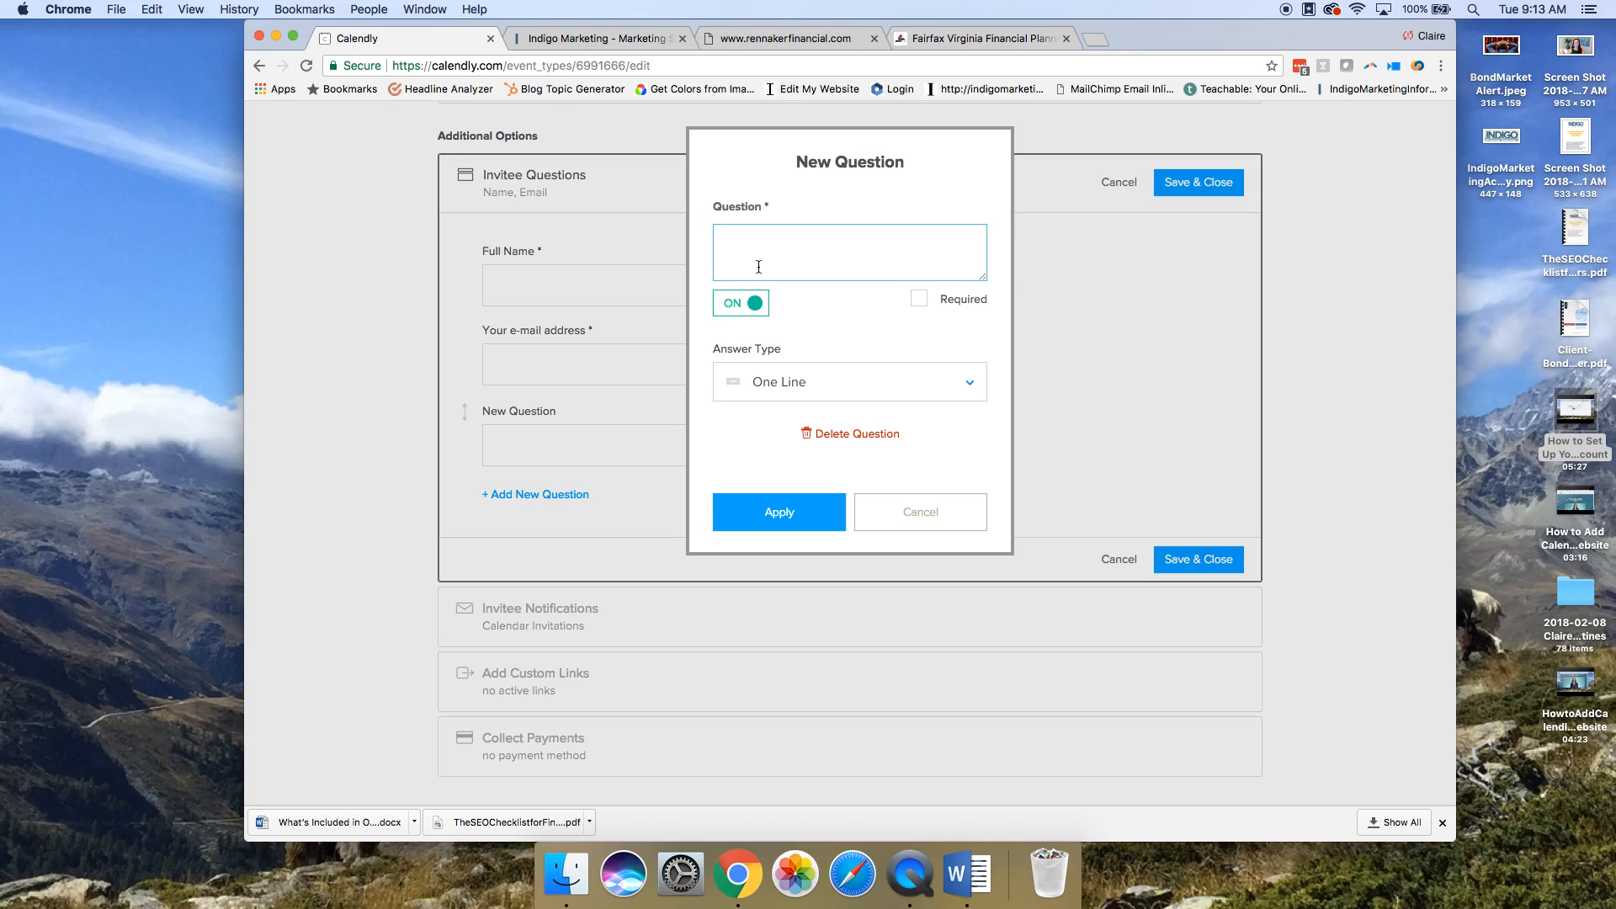
text(Phi)
text(ne Number)
click(924, 305)
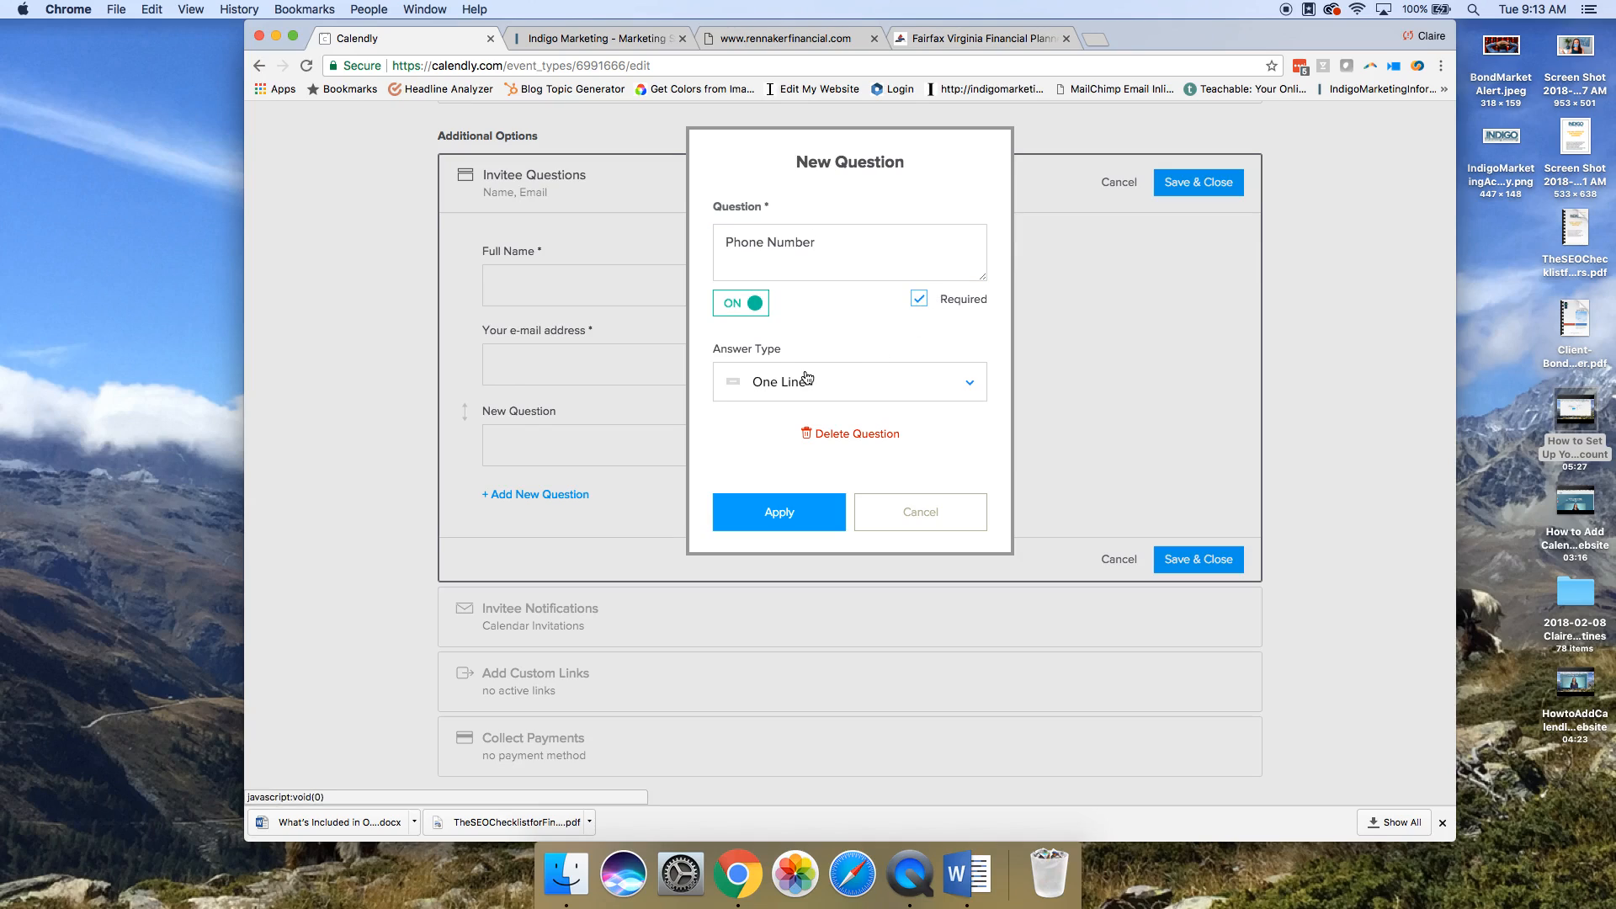
click(779, 512)
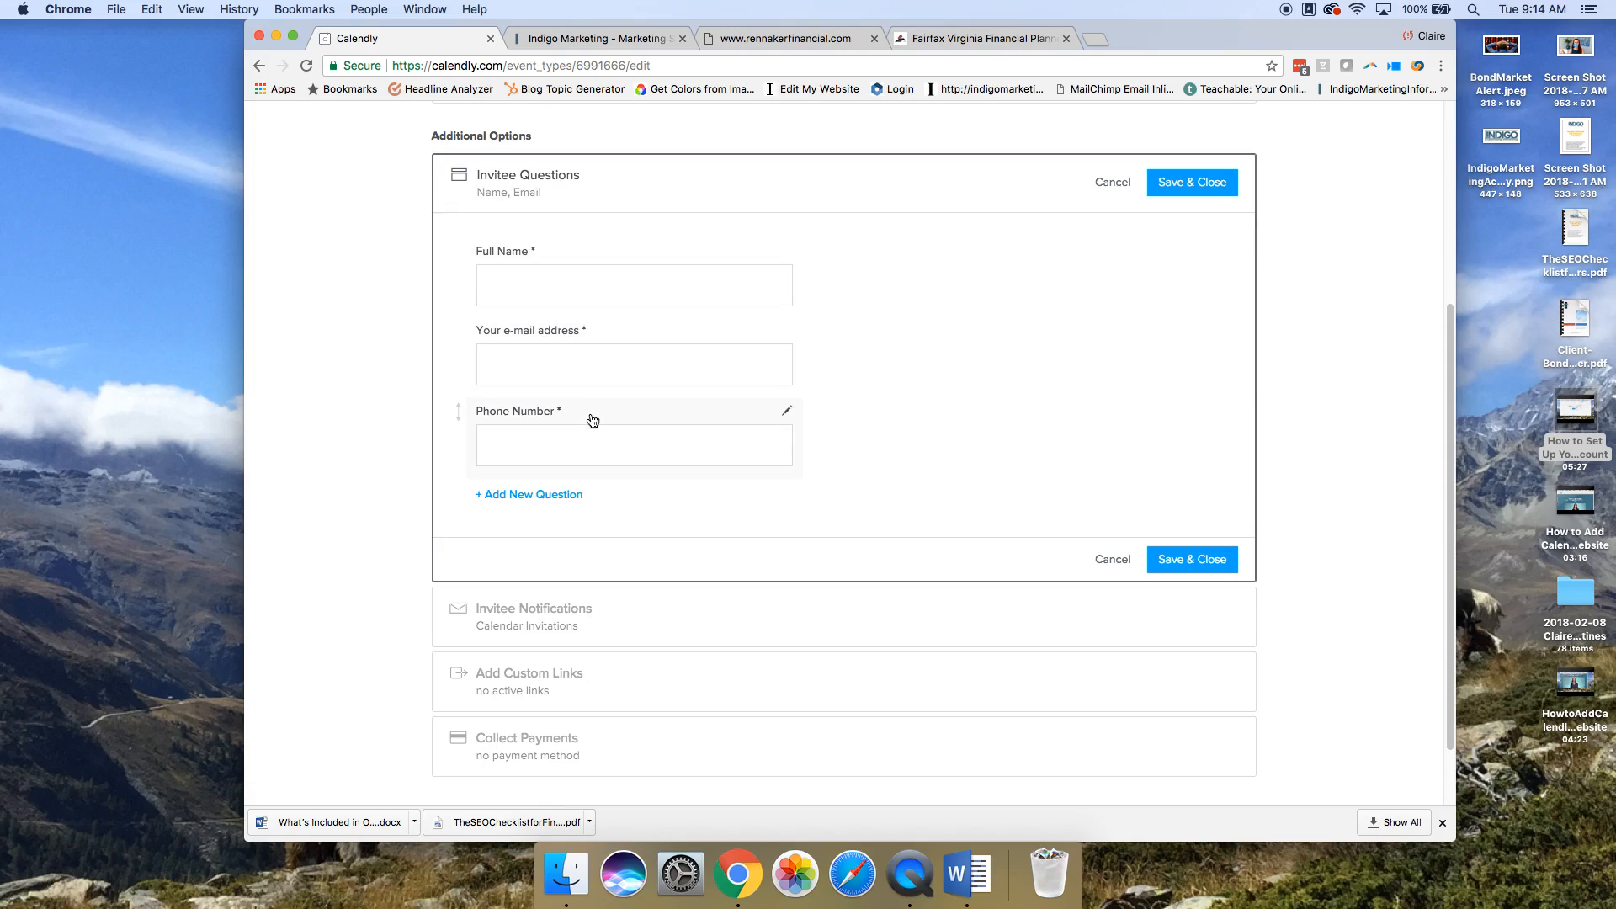
click(1205, 566)
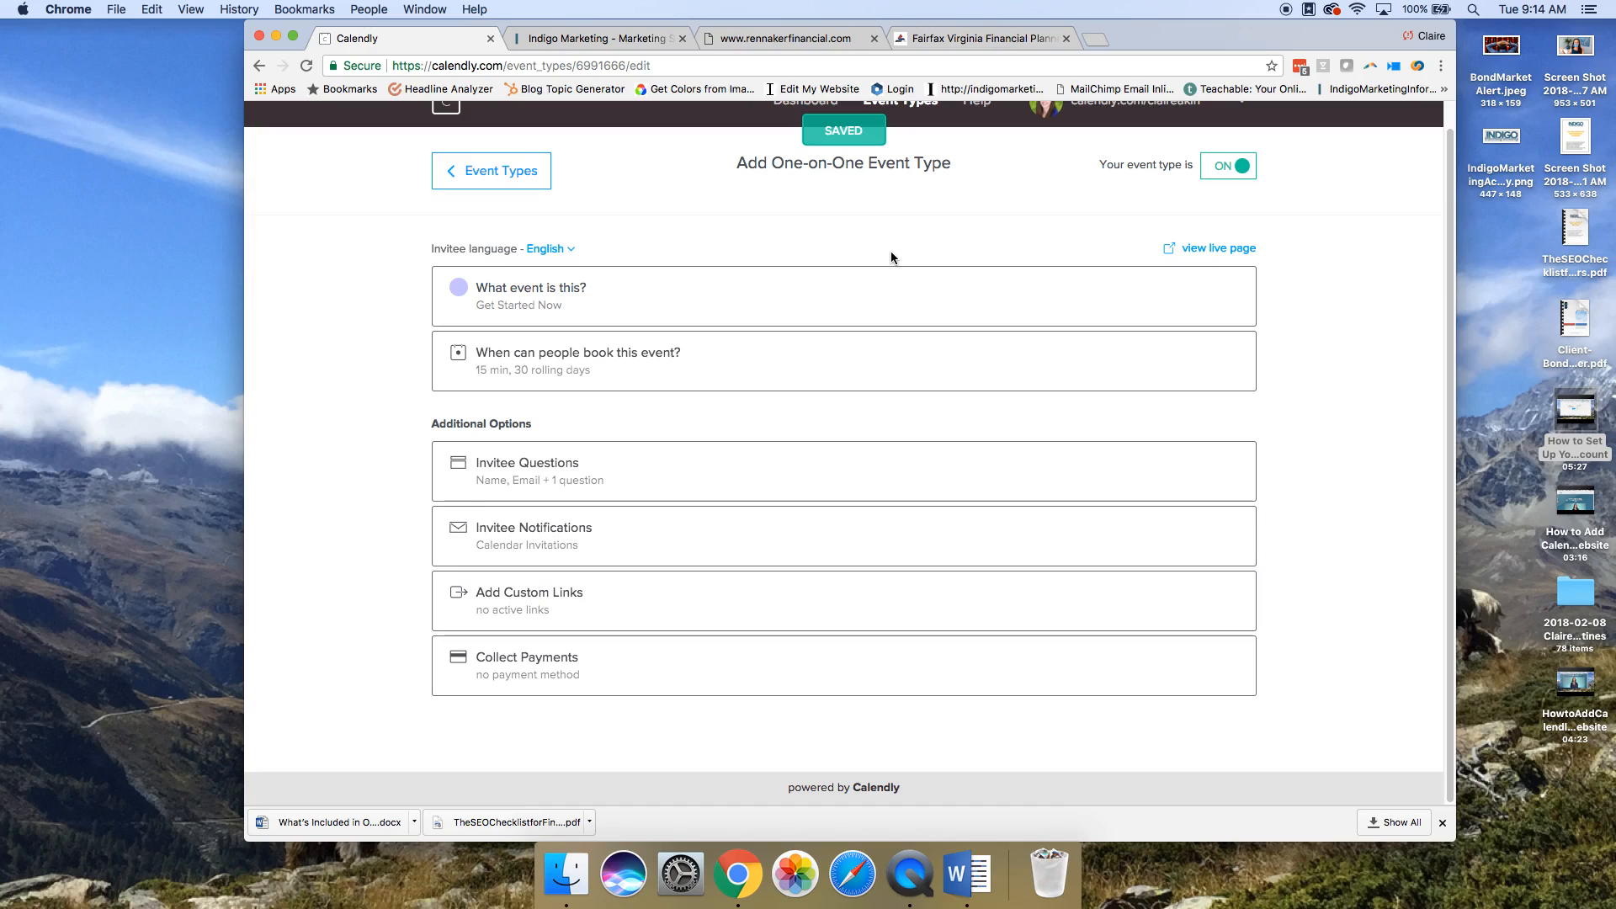
- Turn on email reminders in the event's invitee notifications
click(642, 528)
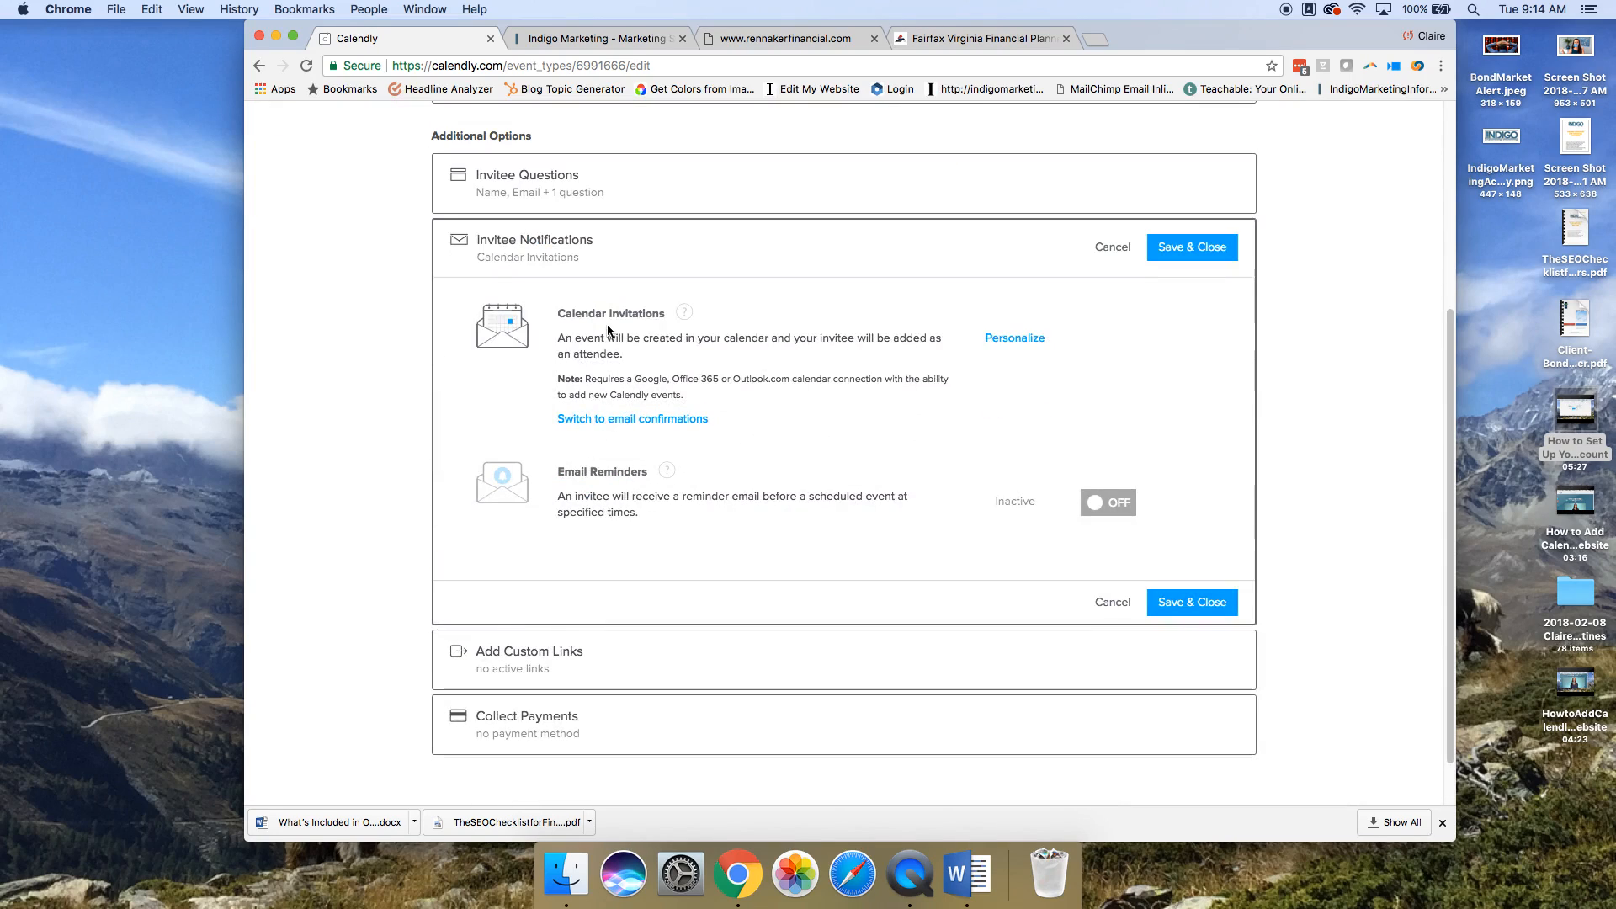
scroll(791, 343, down, 3)
click(1109, 446)
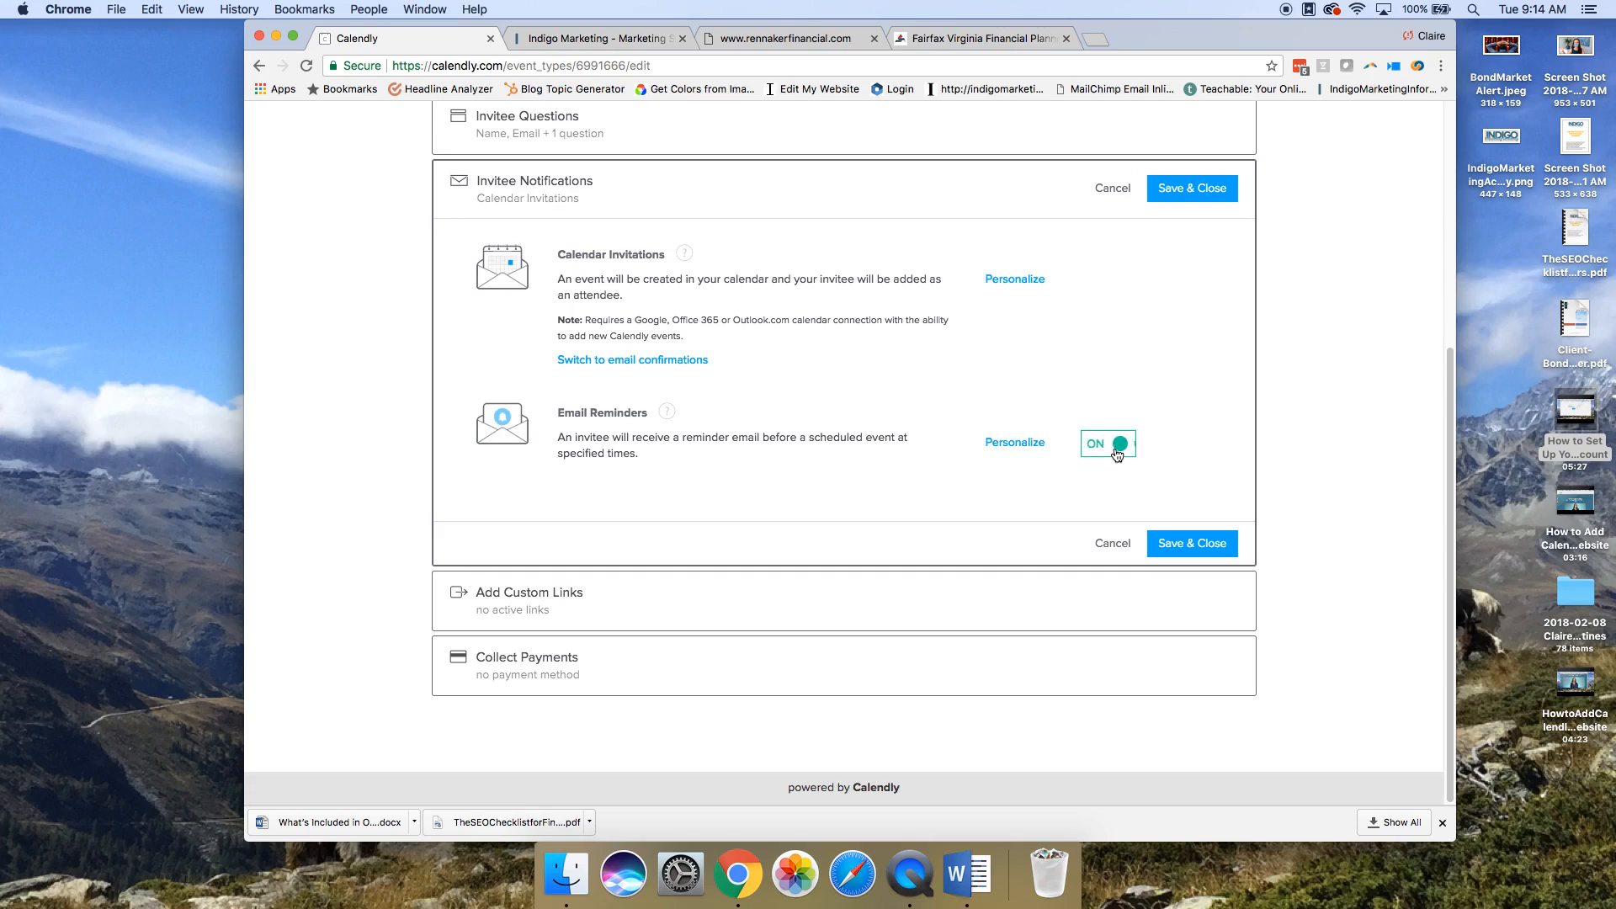
- Review the email reminder's content, edit its hours-before timing, and save the invitee notifications
click(1013, 443)
scroll(816, 486, down, 5)
scroll(818, 487, down, 3)
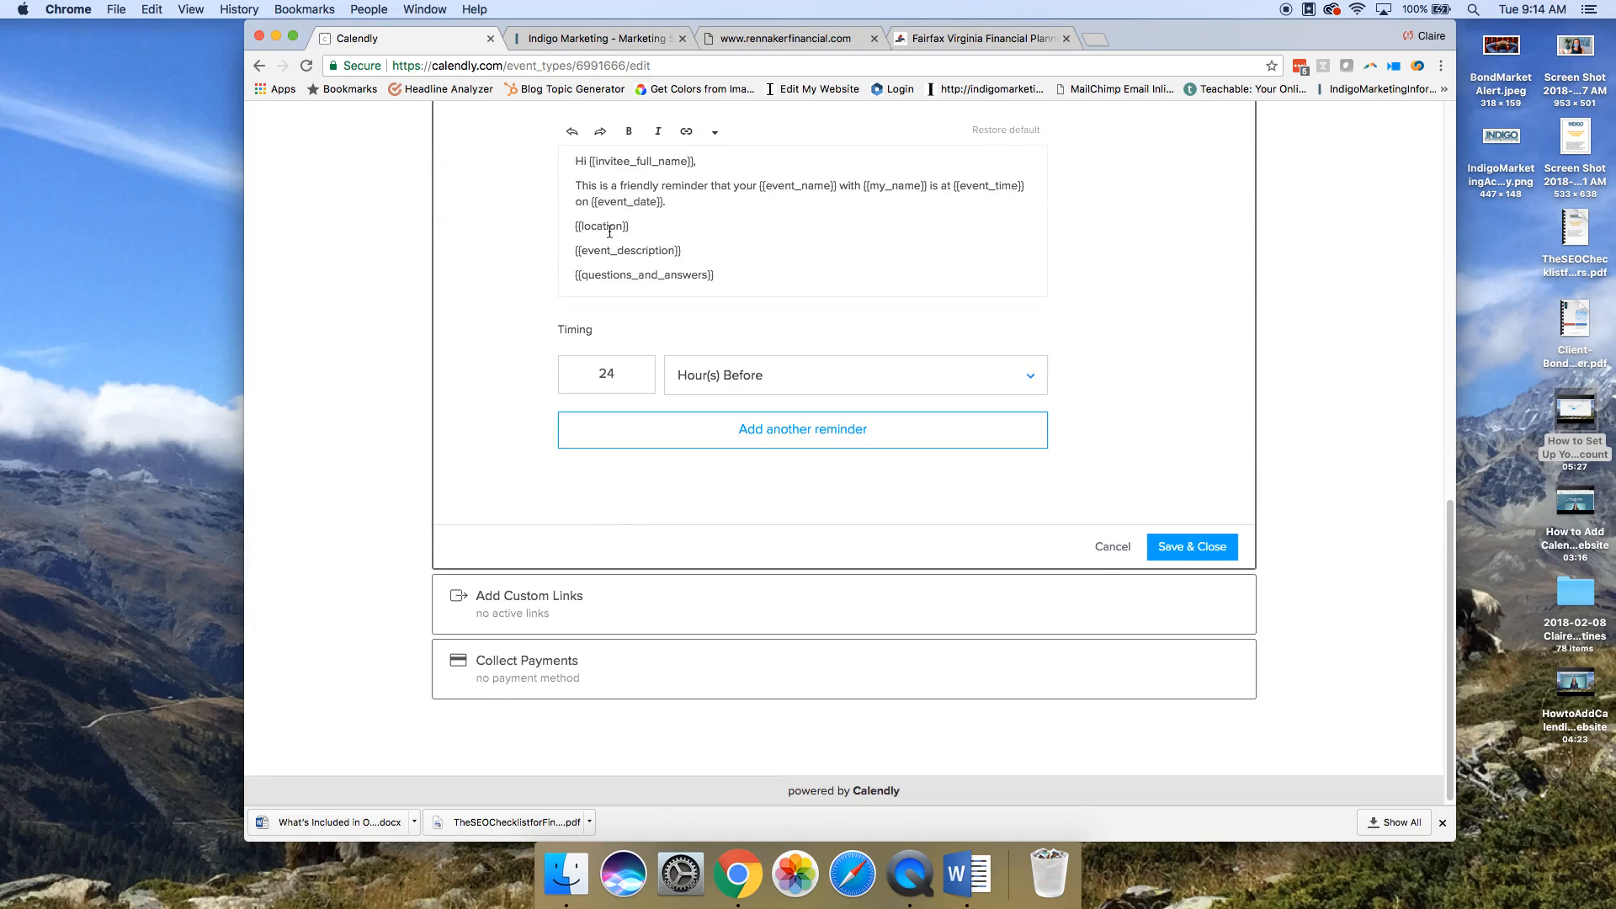
scroll(609, 232, up, 4)
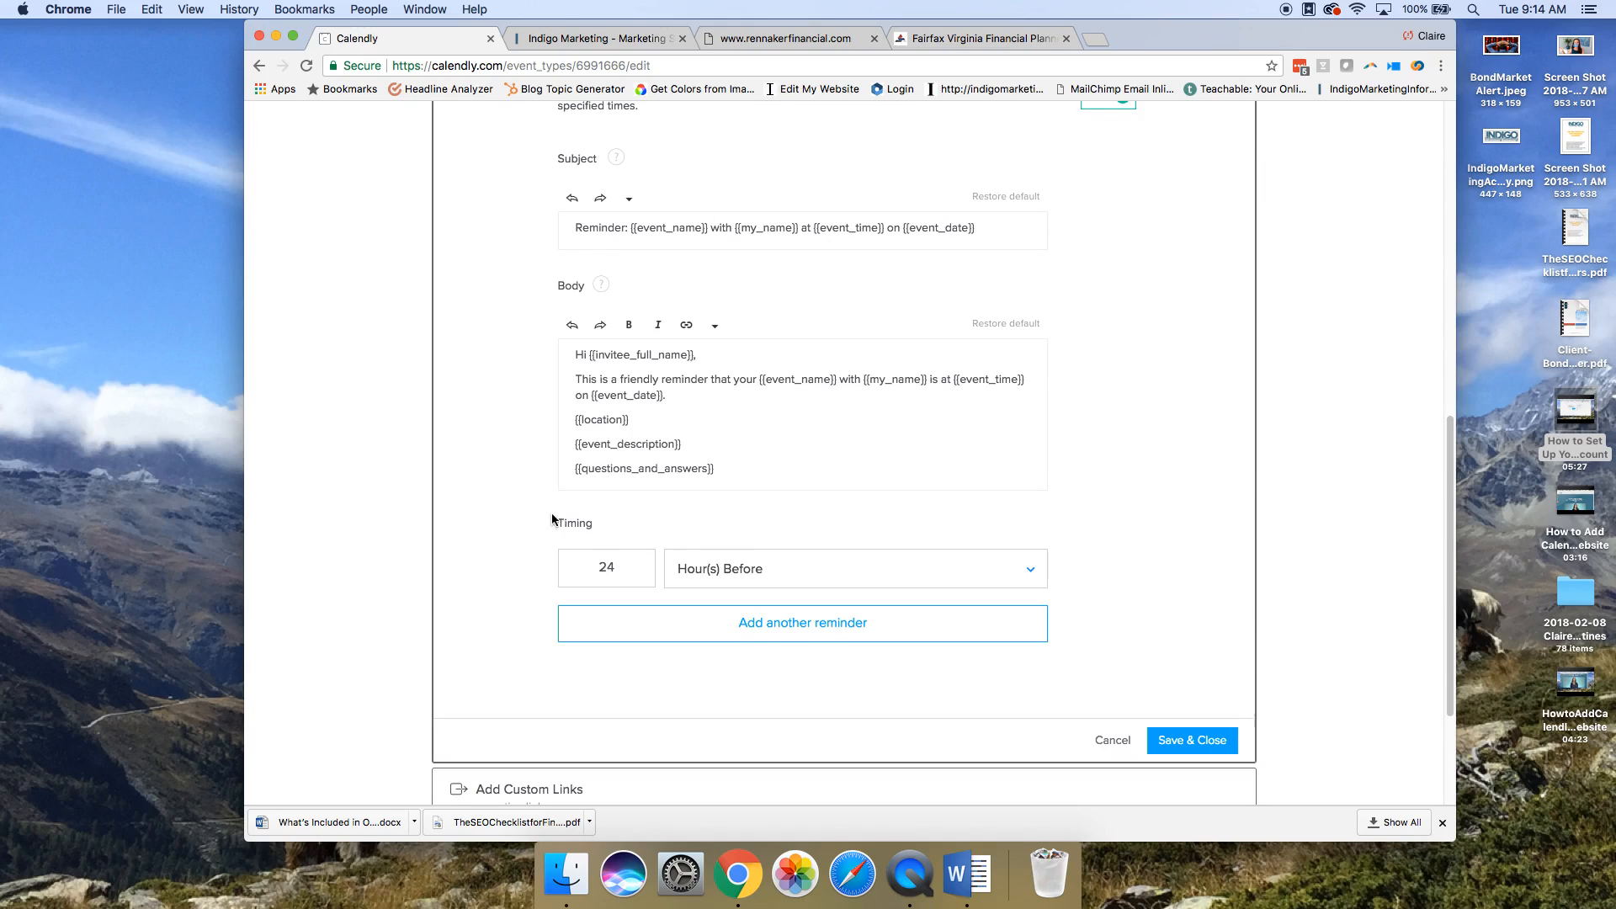
click(622, 568)
key(BackSpace)
click(1210, 744)
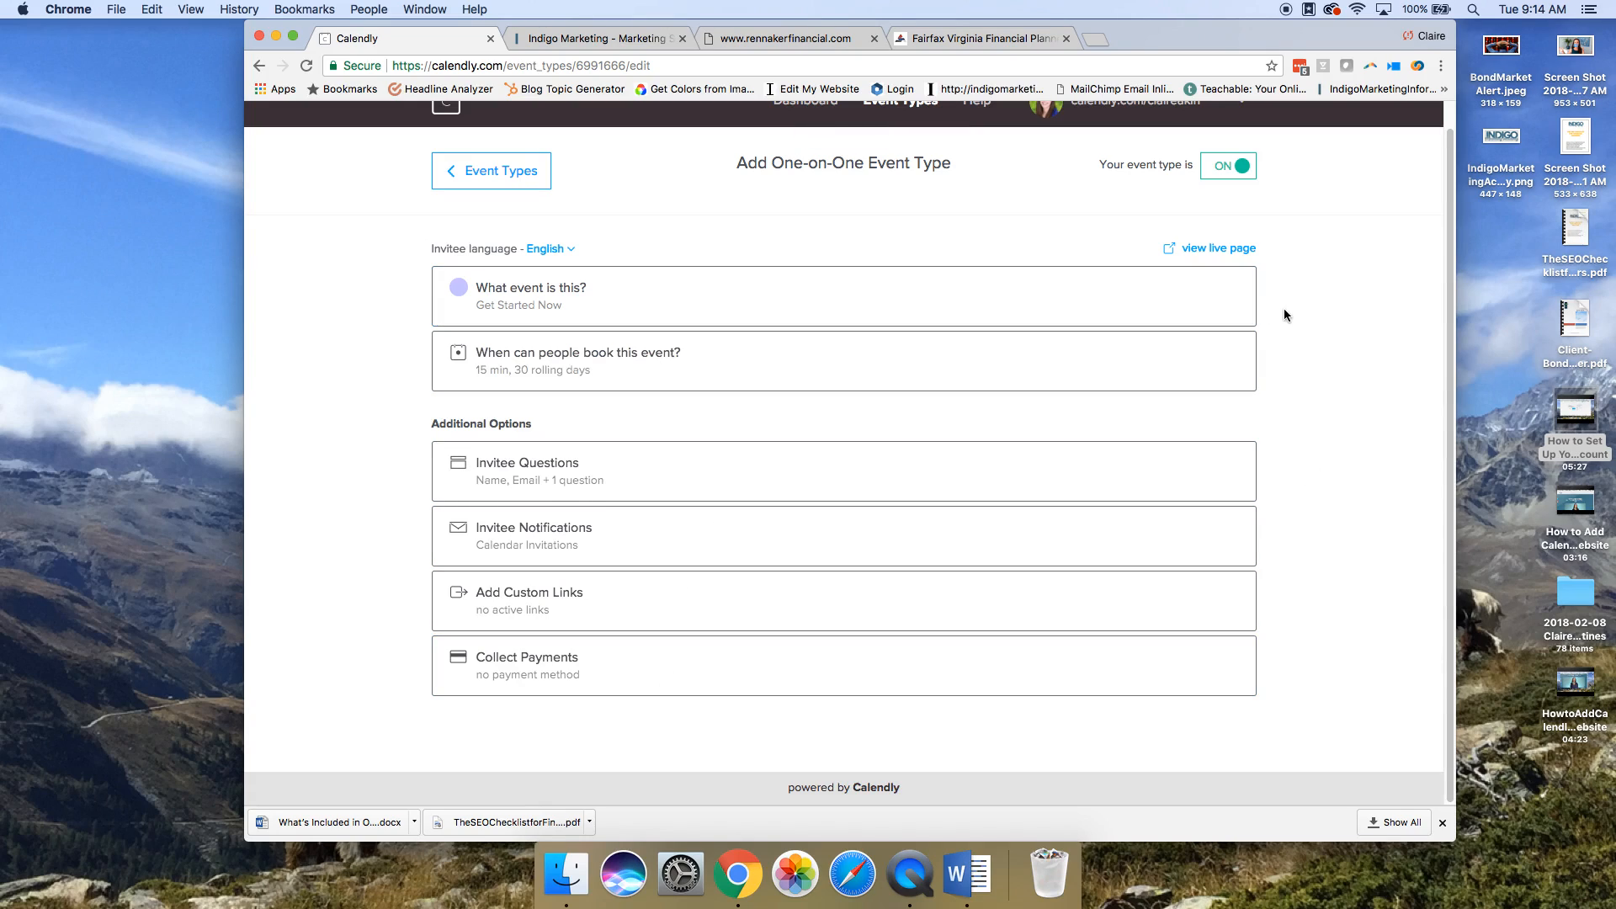
- View the event's live booking page and check the available times for Tuesday, Feb 13
click(1202, 250)
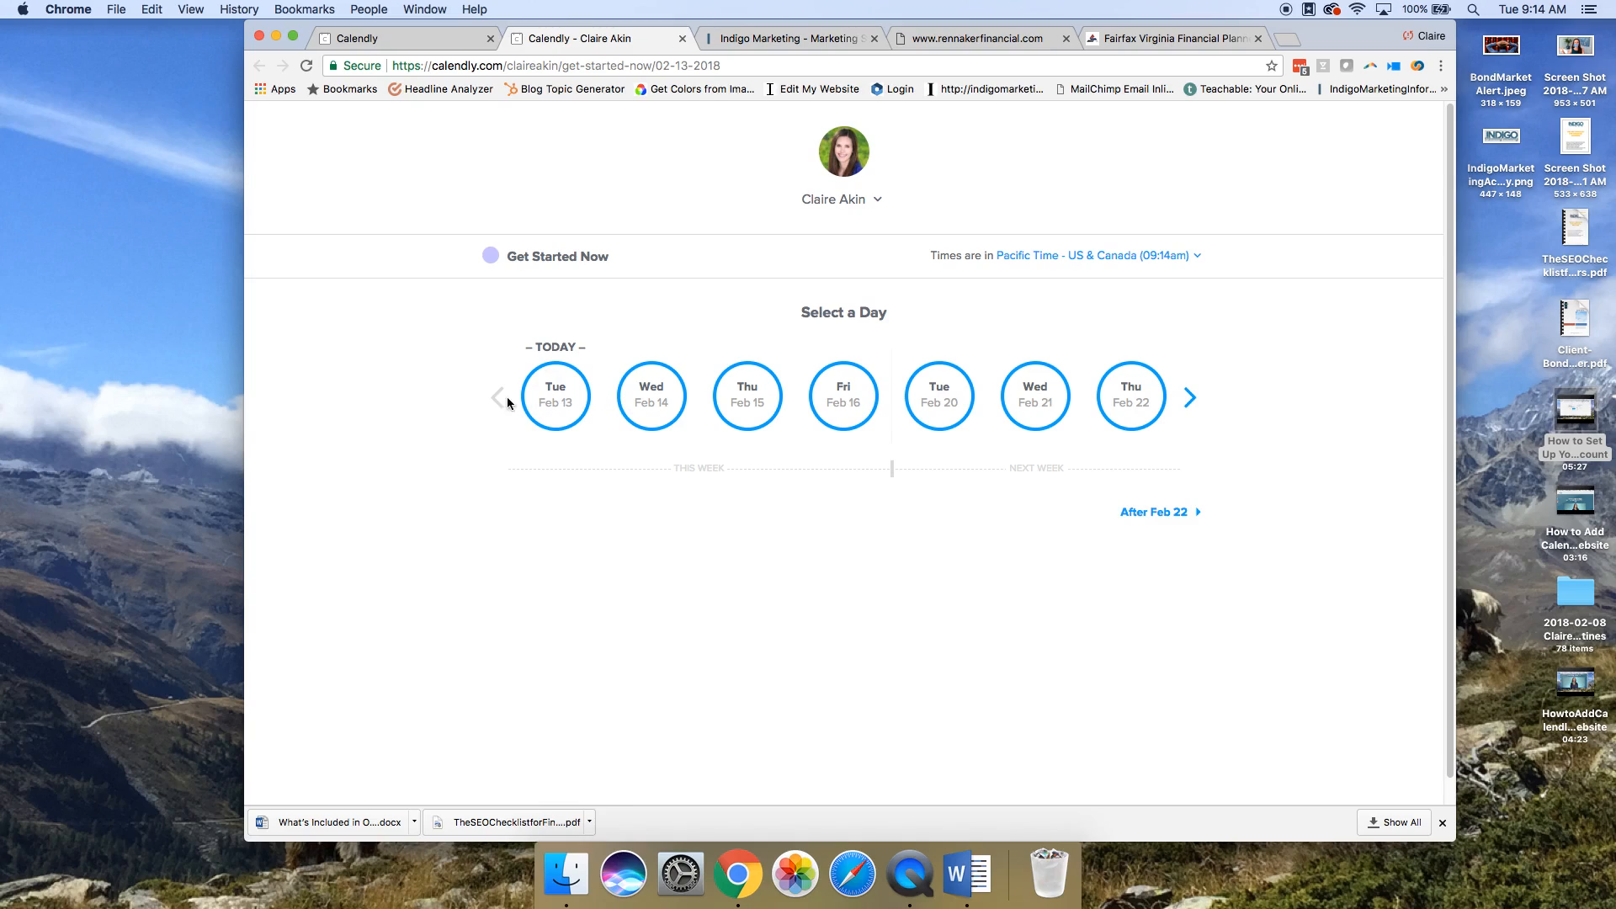
click(563, 393)
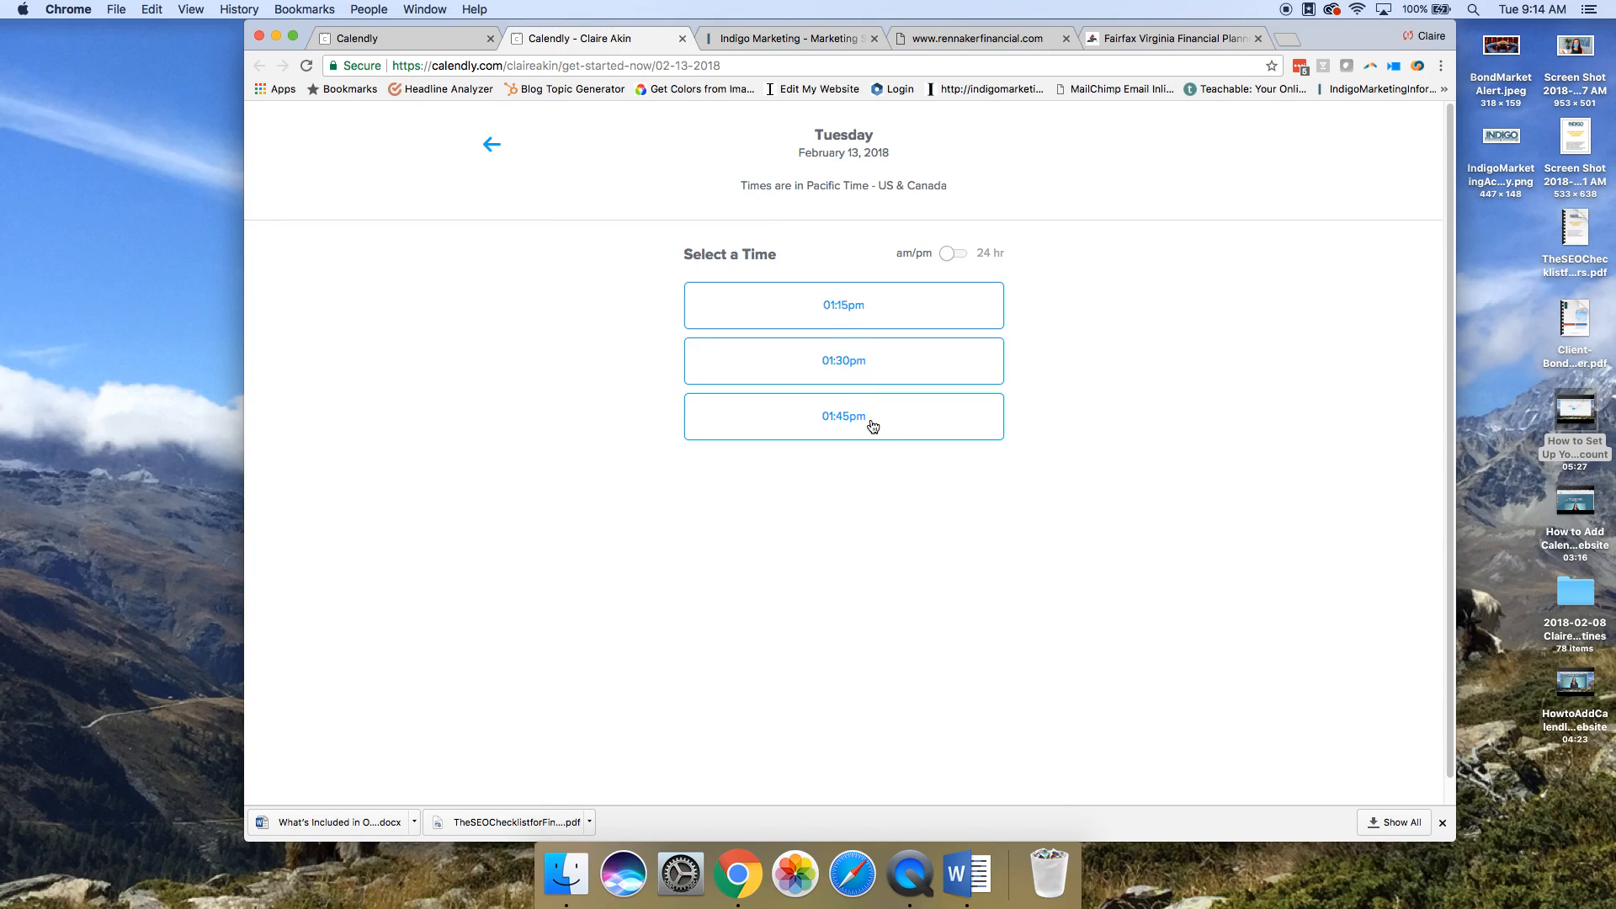
click(505, 153)
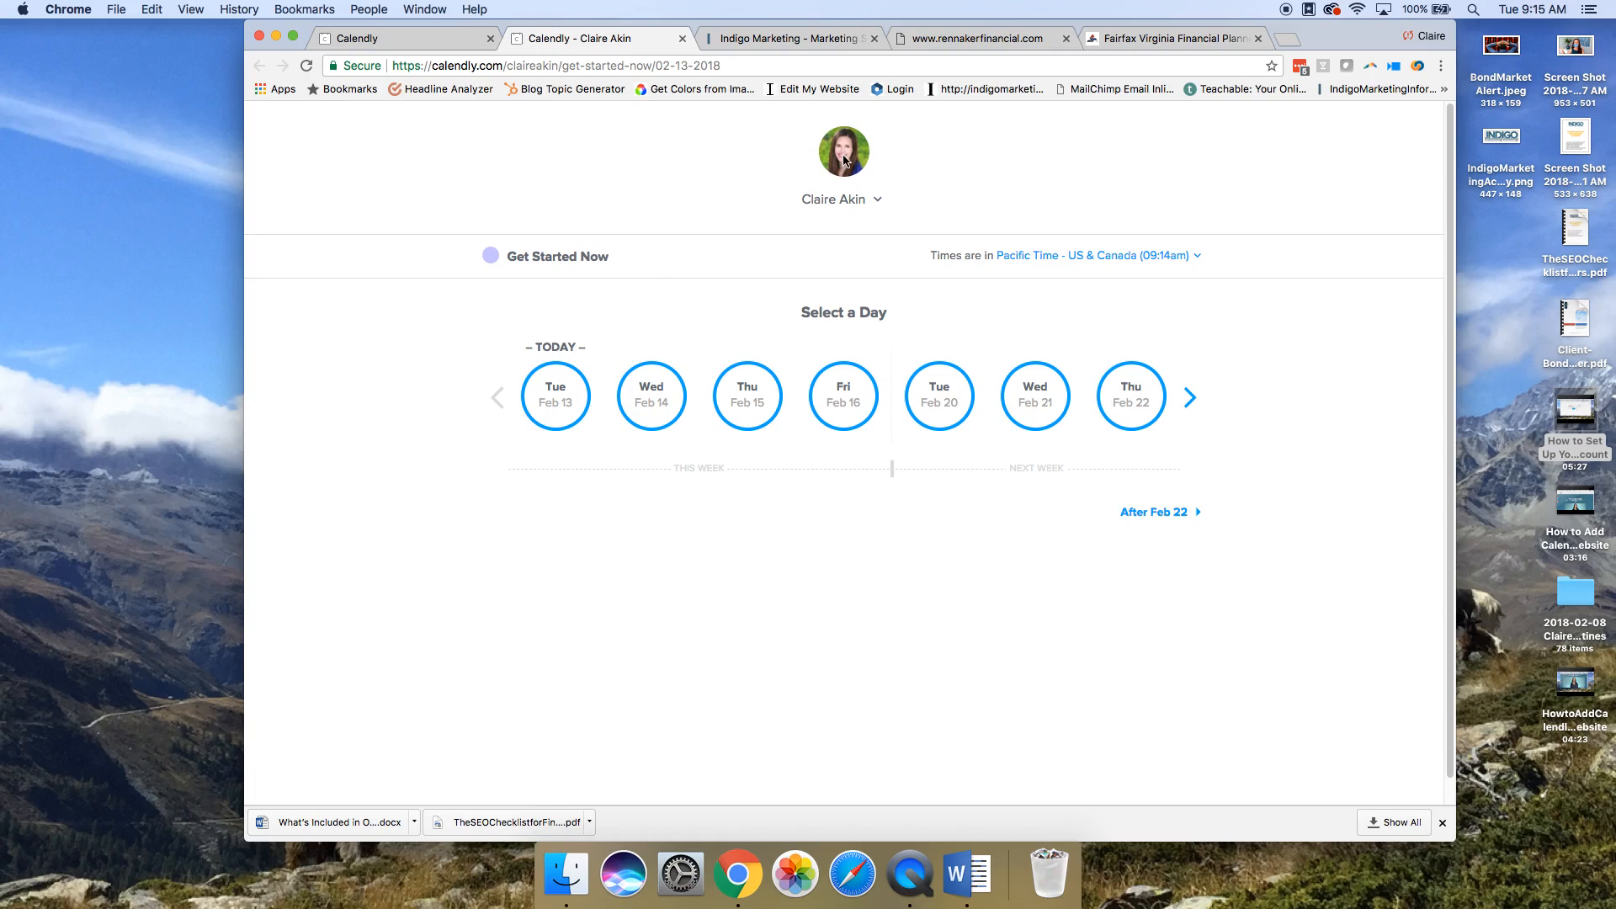
- Return to the event type editor and review the duration, date range and availability in its booking time settings
click(426, 46)
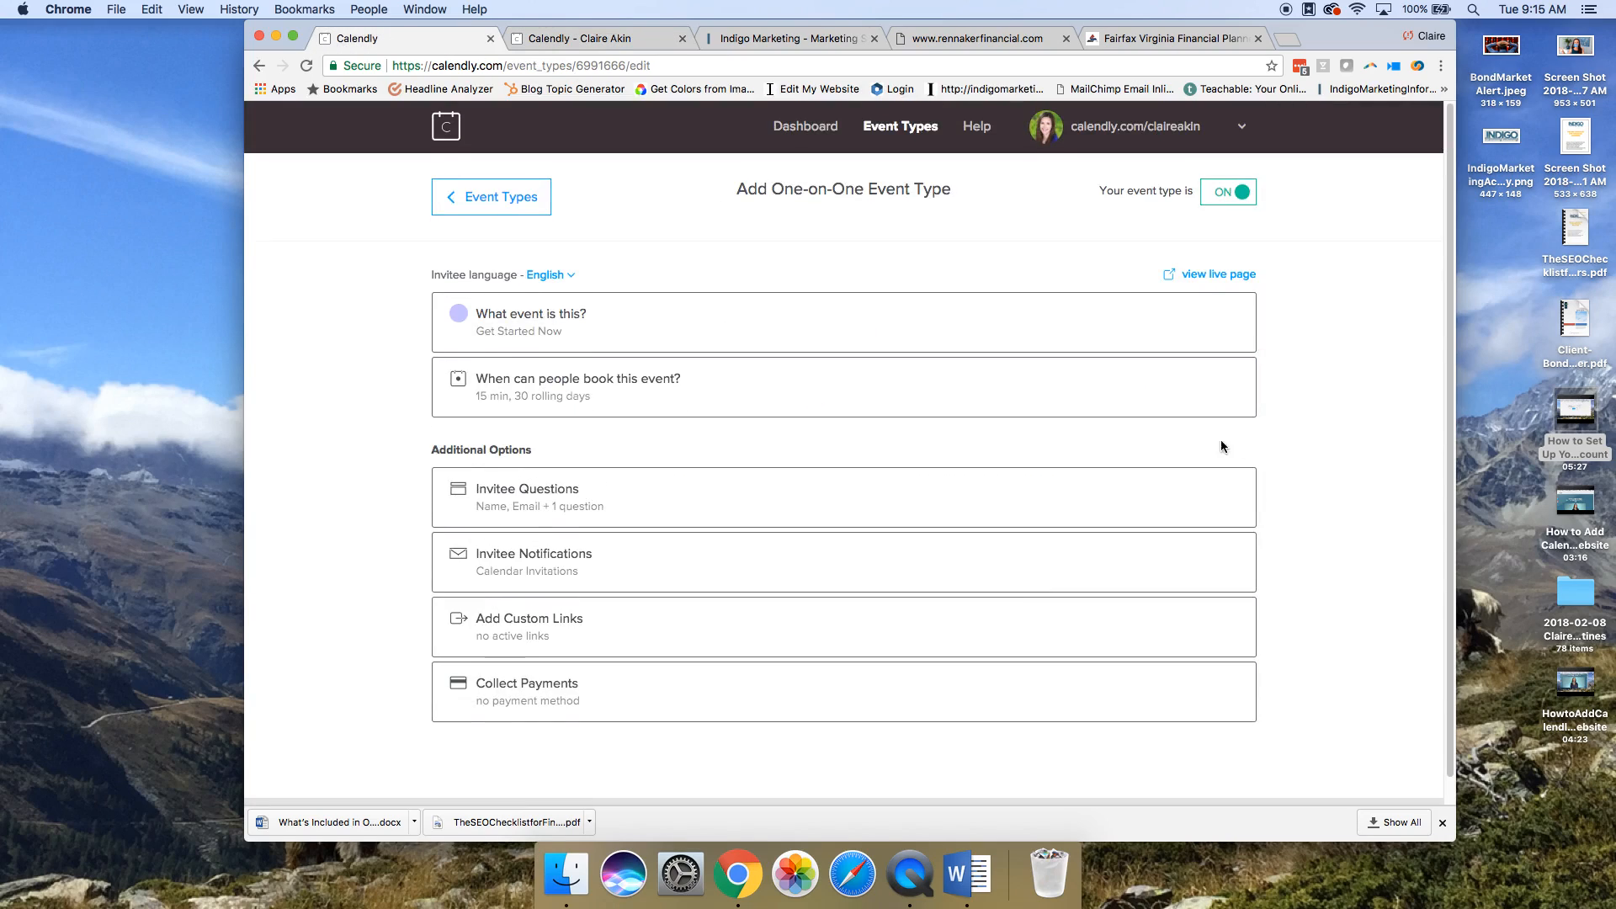
click(750, 390)
scroll(911, 387, down, 10)
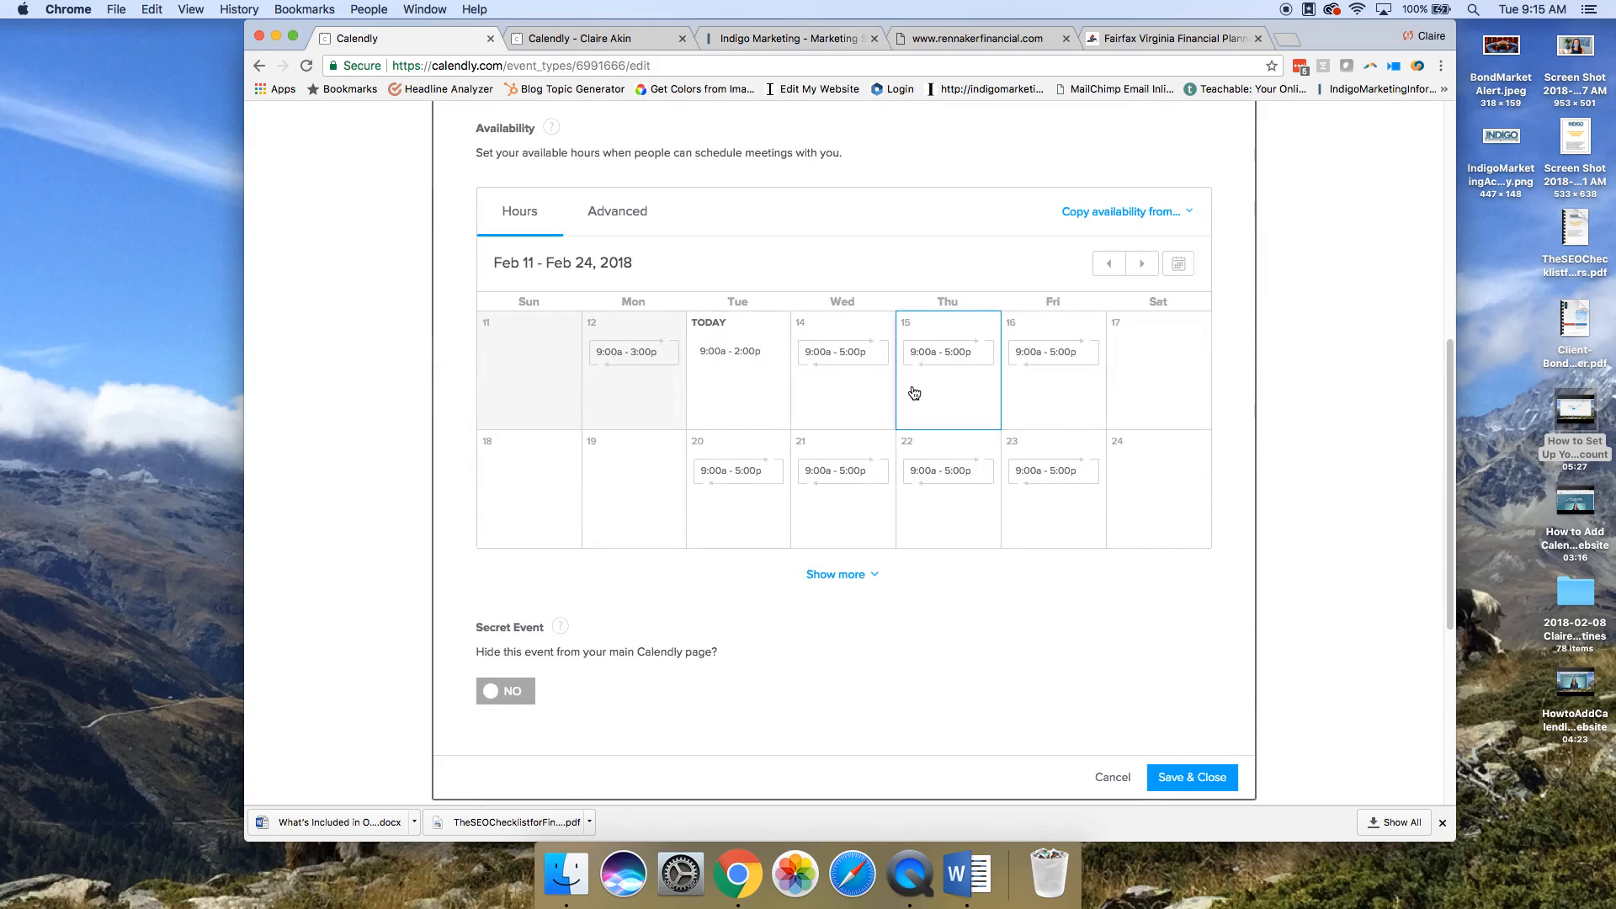
scroll(911, 386, up, 5)
scroll(912, 385, down, 1)
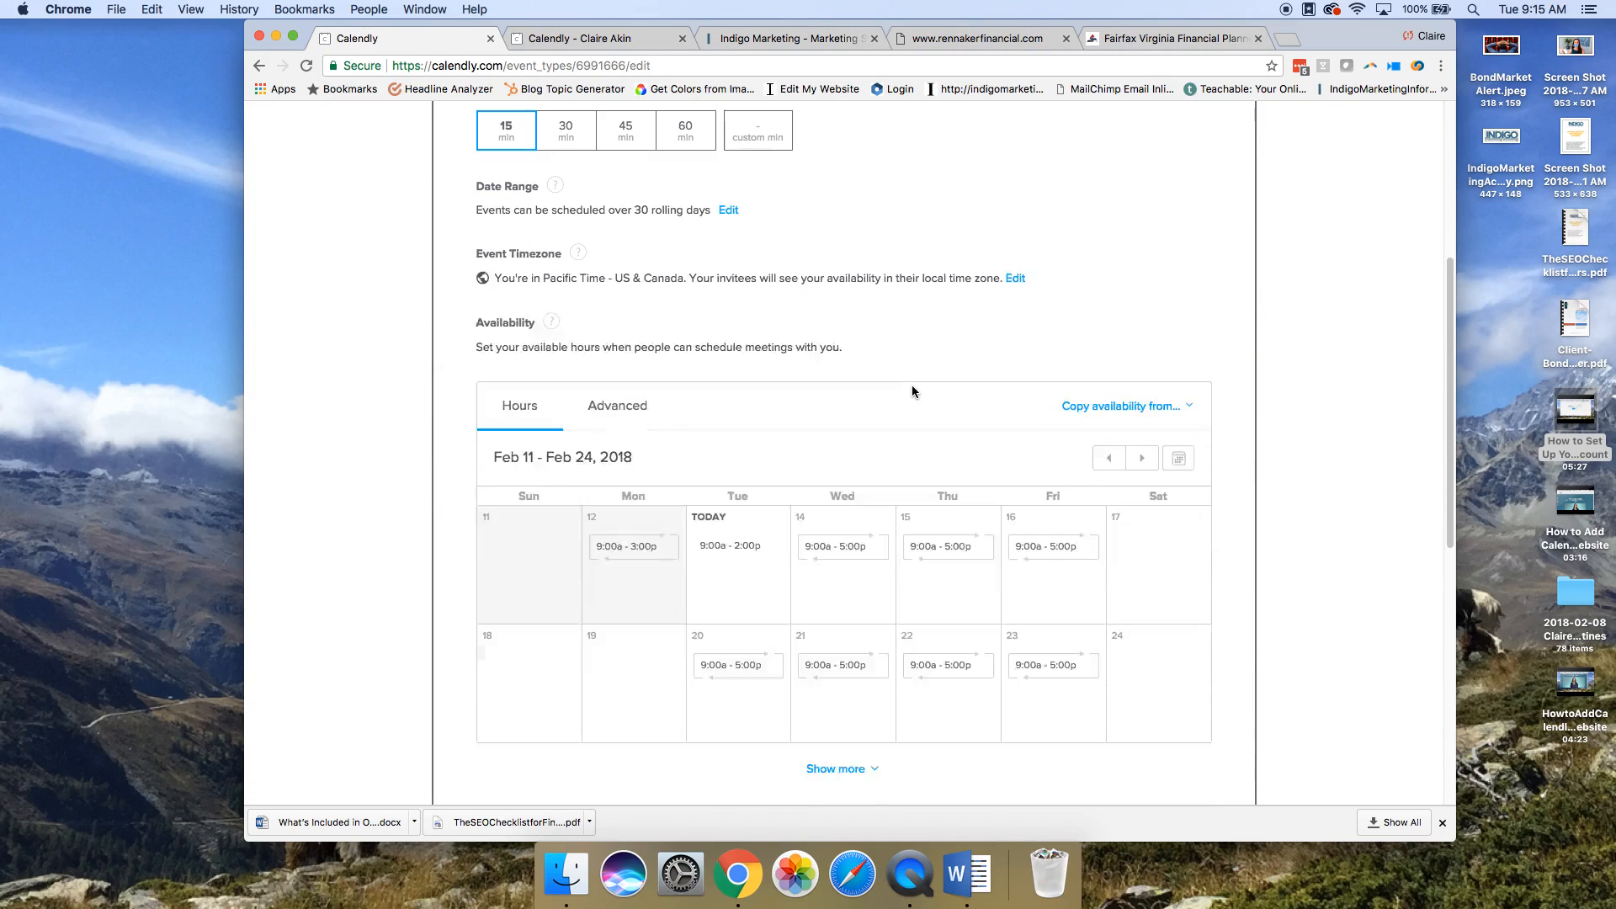
- Set the event's availability increments to 30 min in the advanced availability settings
scroll(912, 385, down, 1)
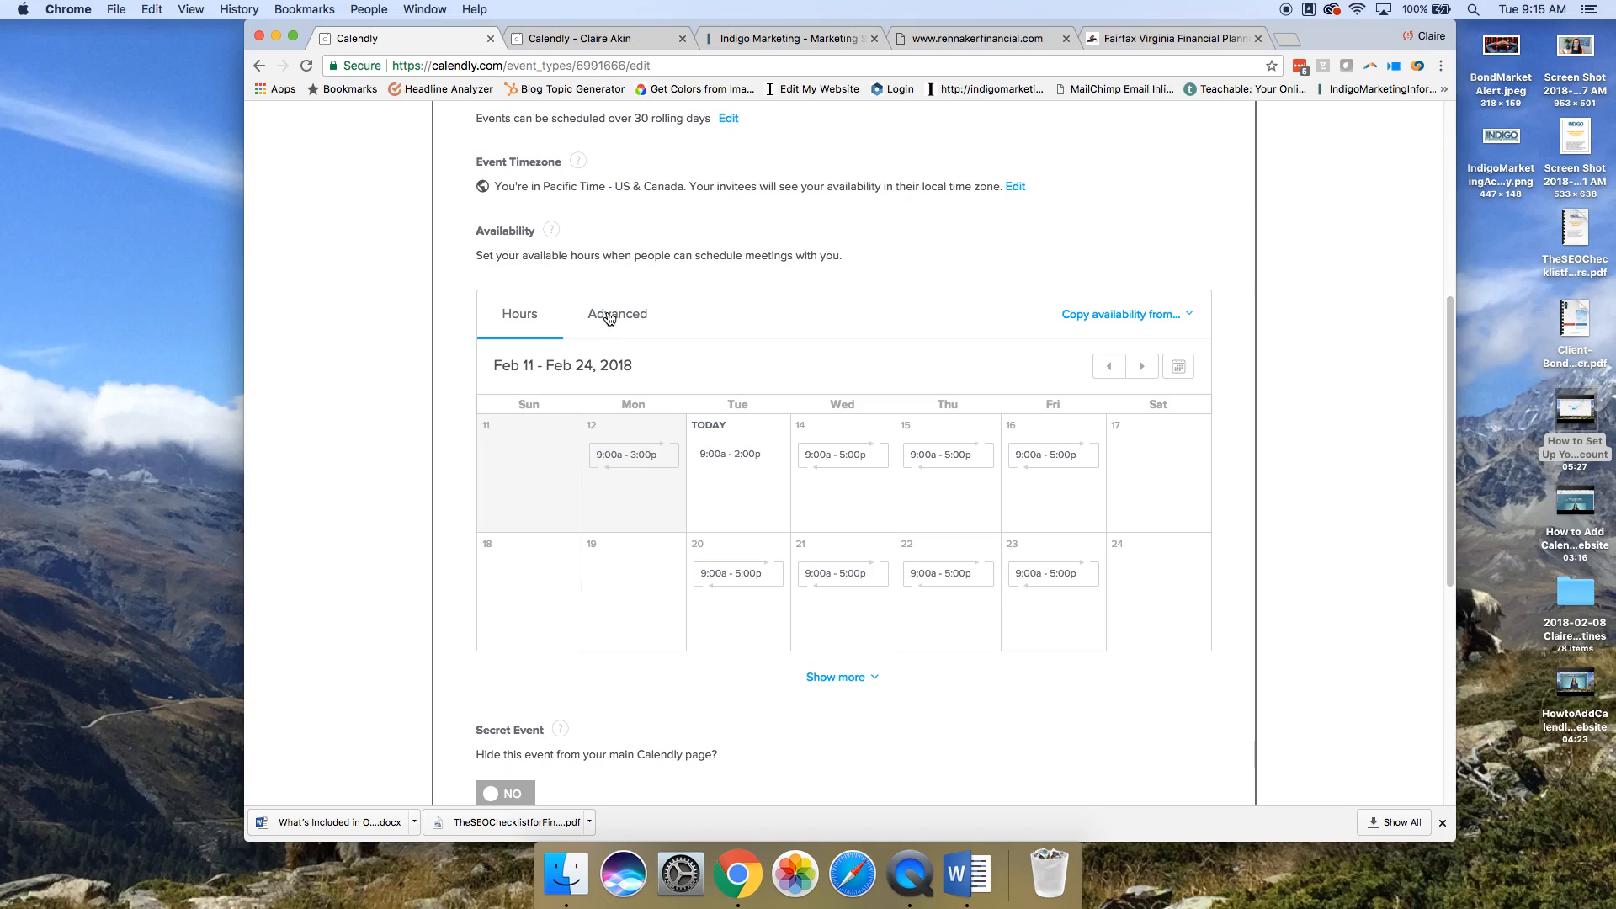
scroll(610, 320, up, 3)
scroll(614, 324, down, 1)
scroll(615, 324, up, 1)
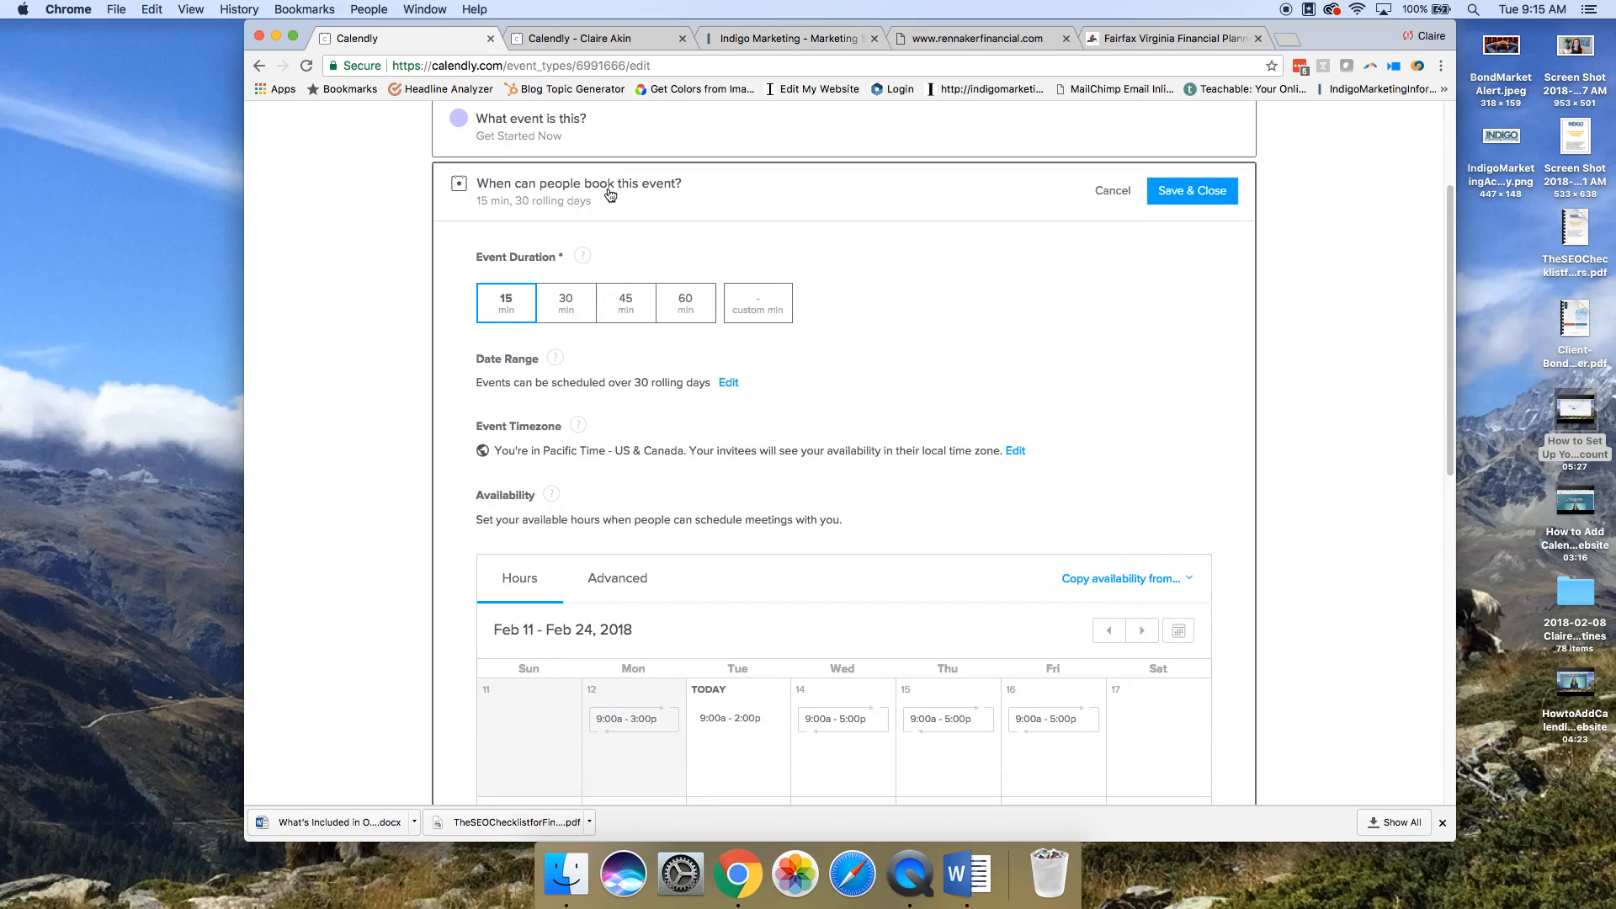
scroll(931, 392, down, 2)
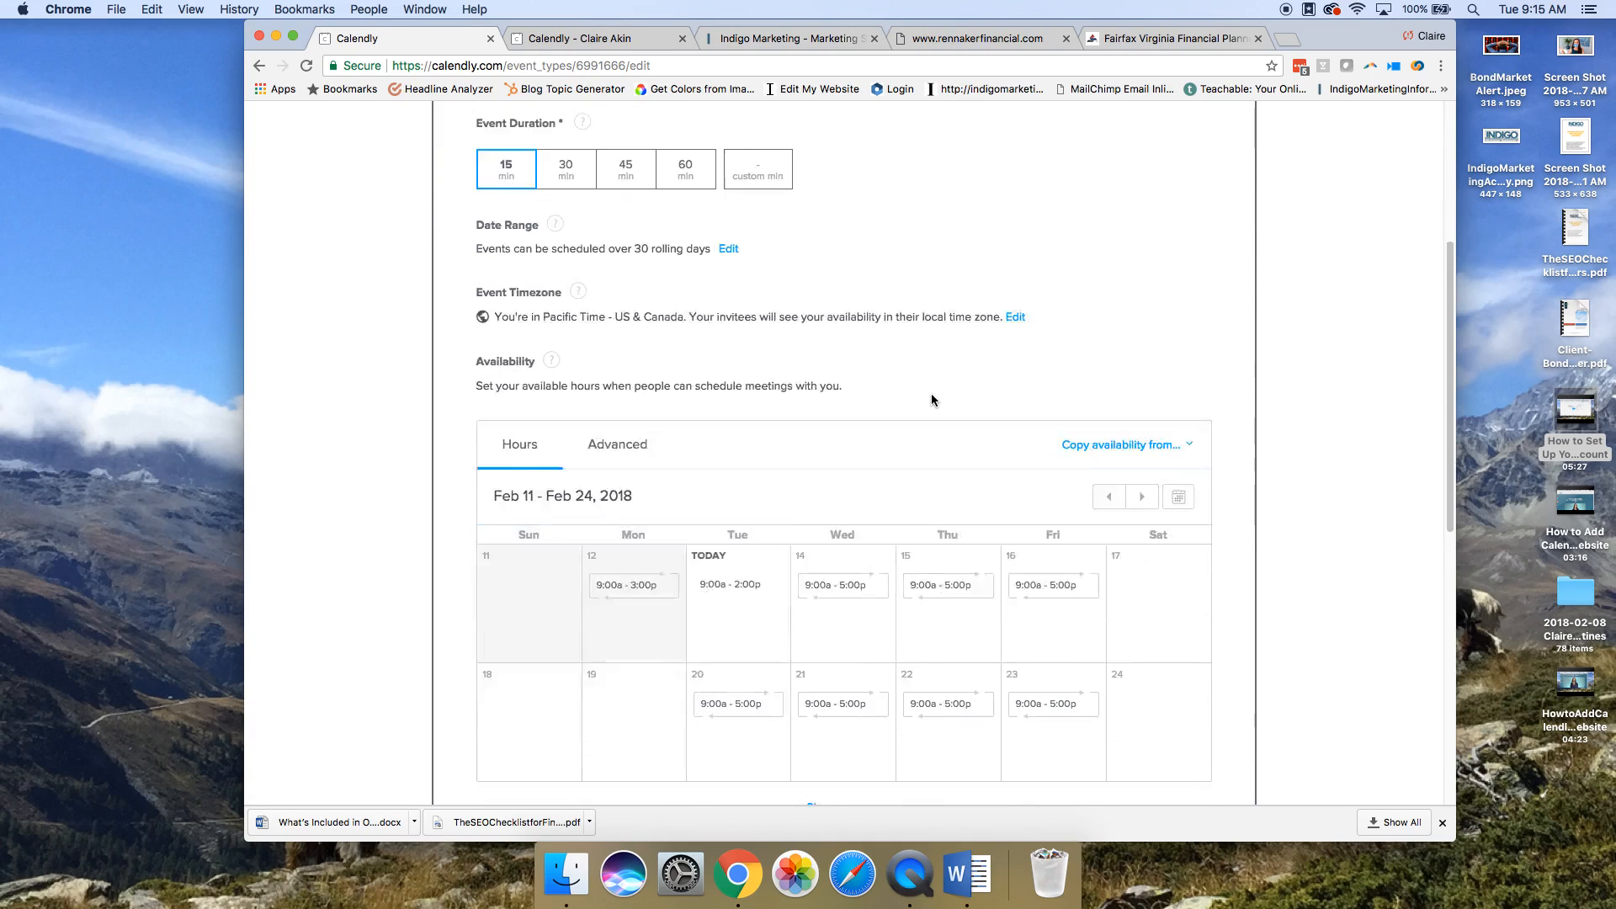
click(606, 392)
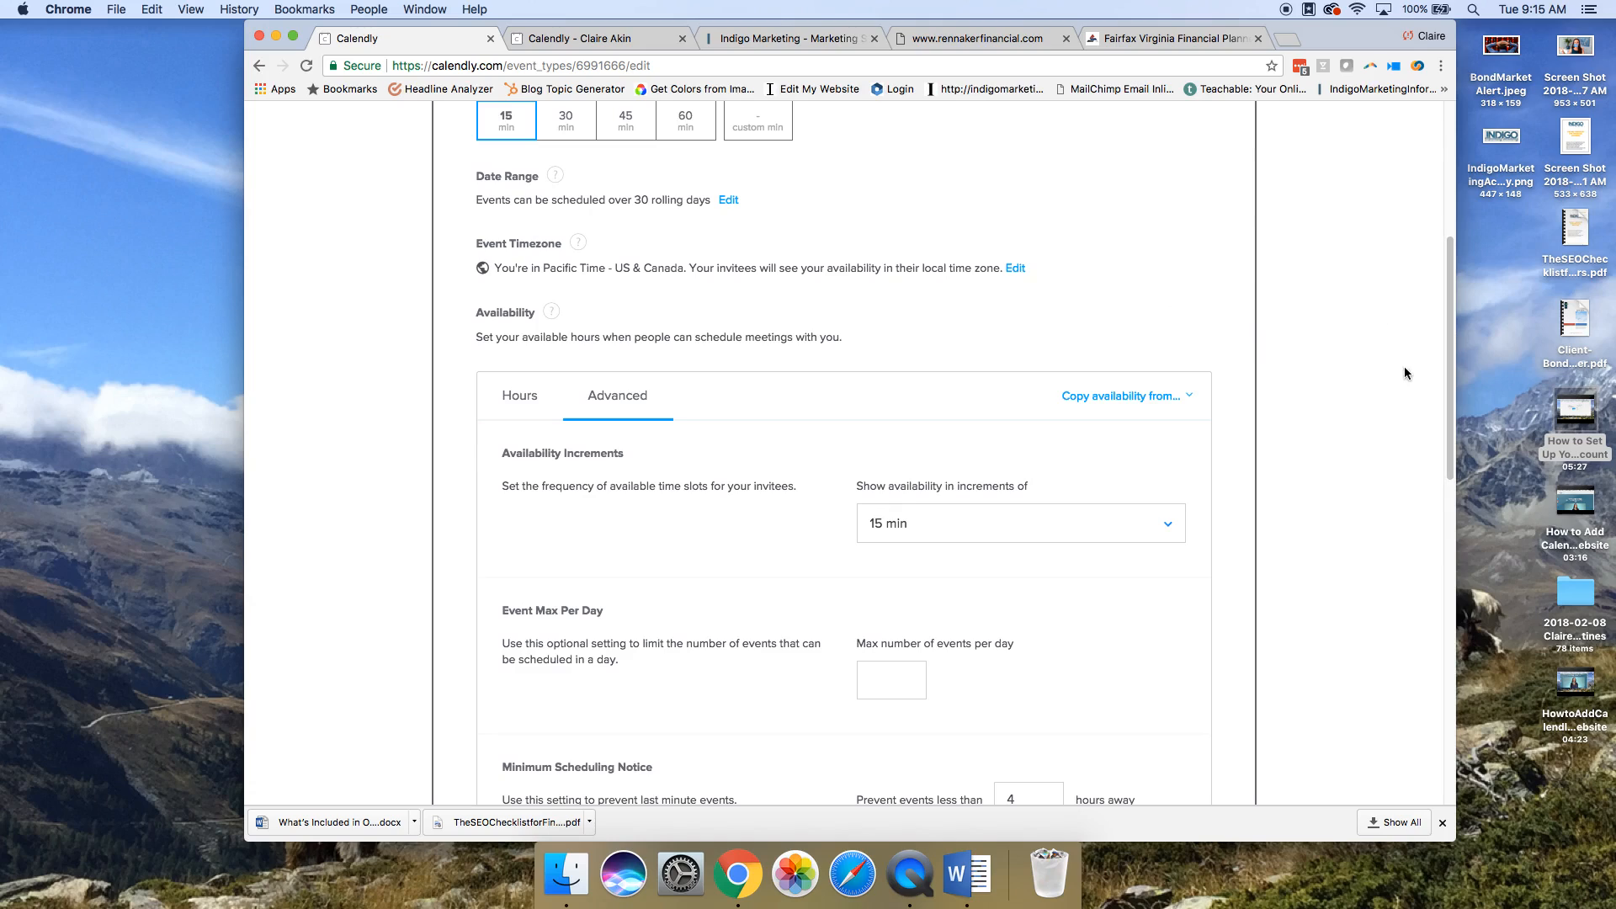
scroll(1367, 376, down, 3)
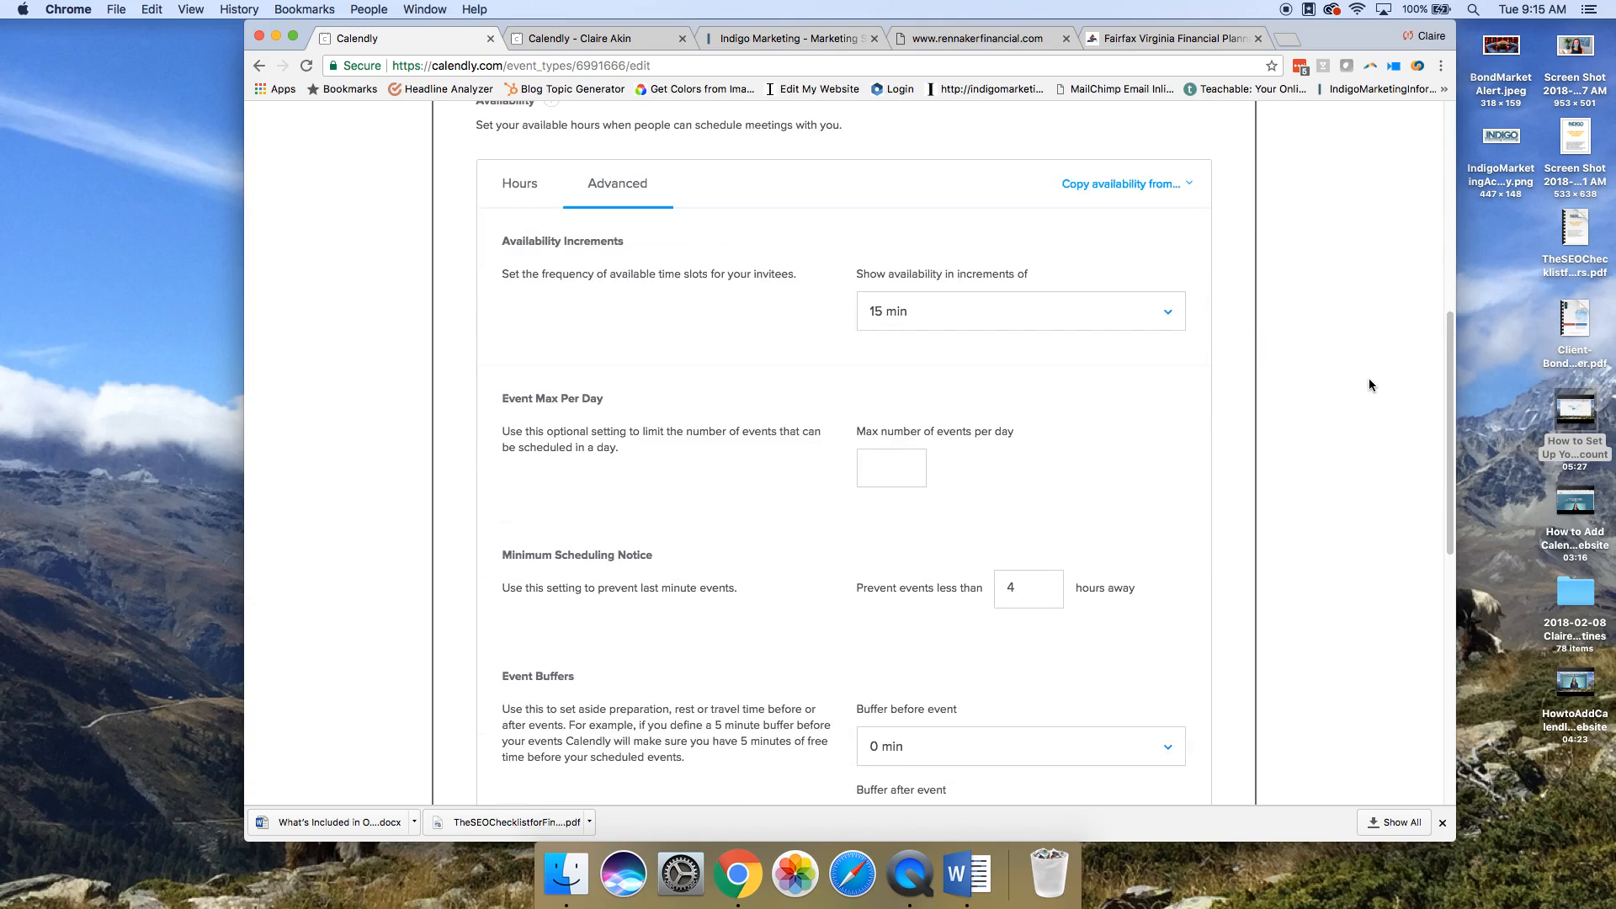
click(981, 319)
click(927, 531)
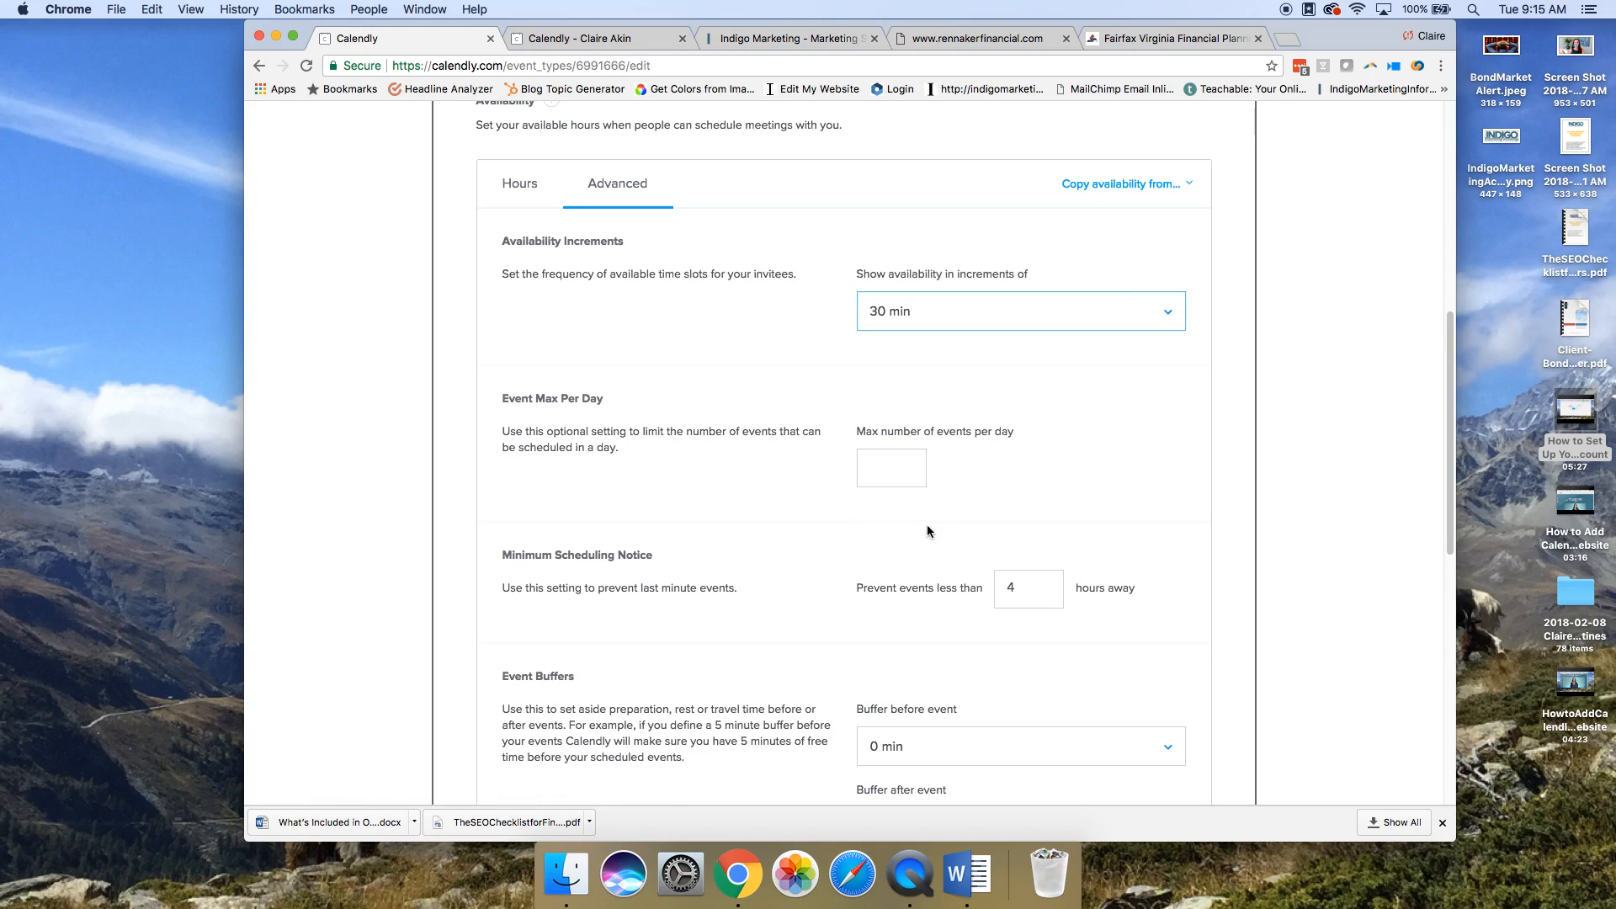
click(1191, 375)
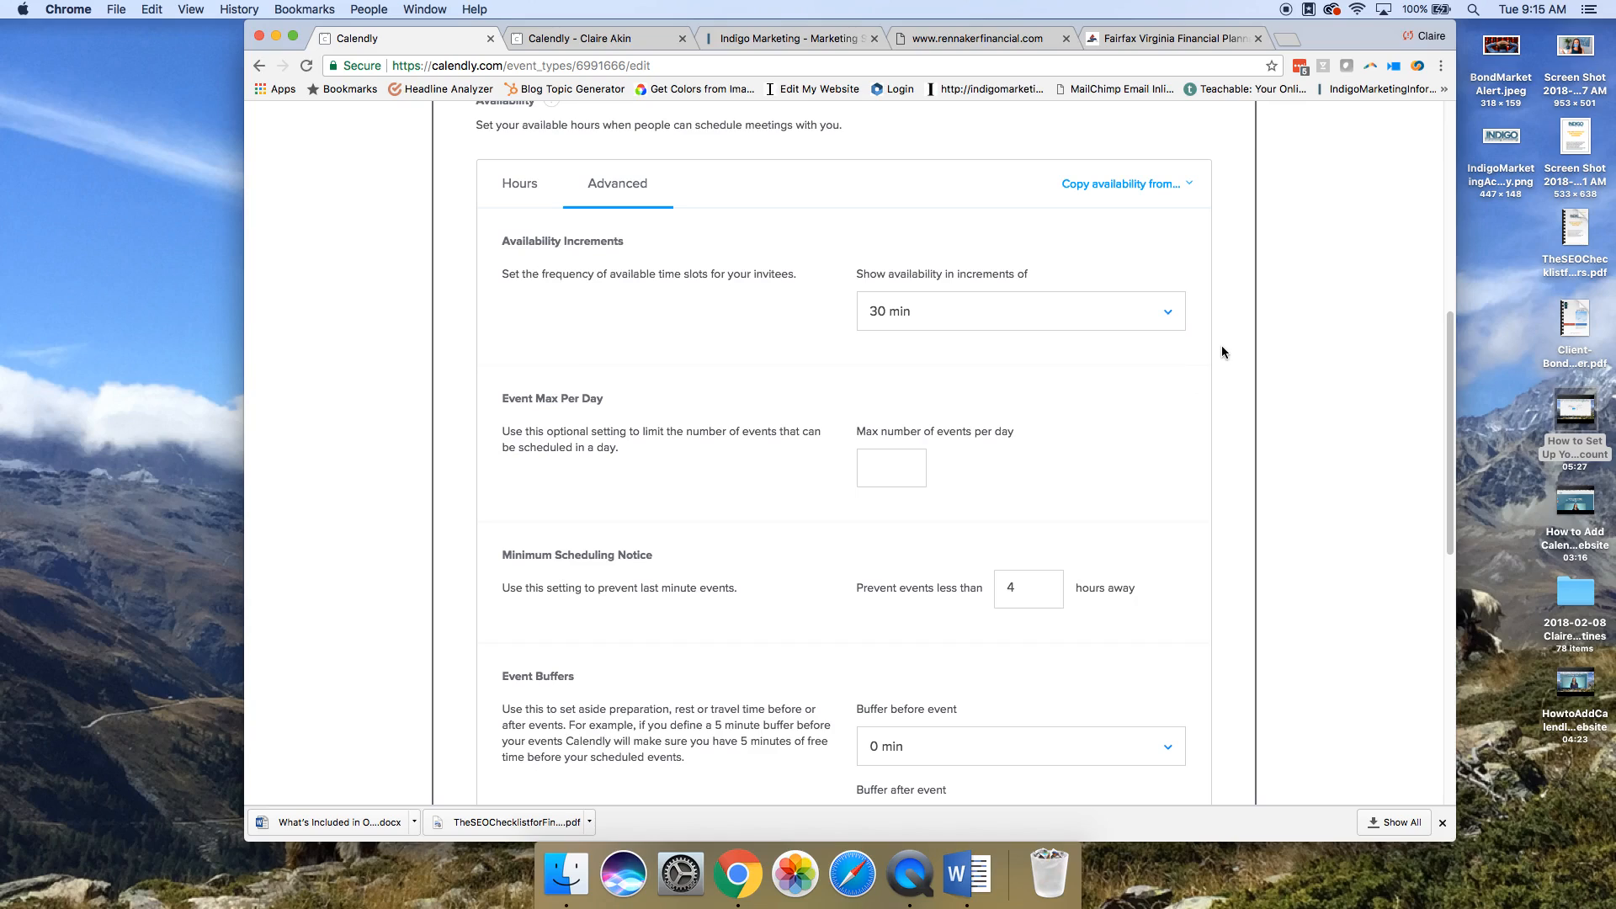
- Limit the event to a maximum of 4 bookings per day
scroll(1220, 352, down, 3)
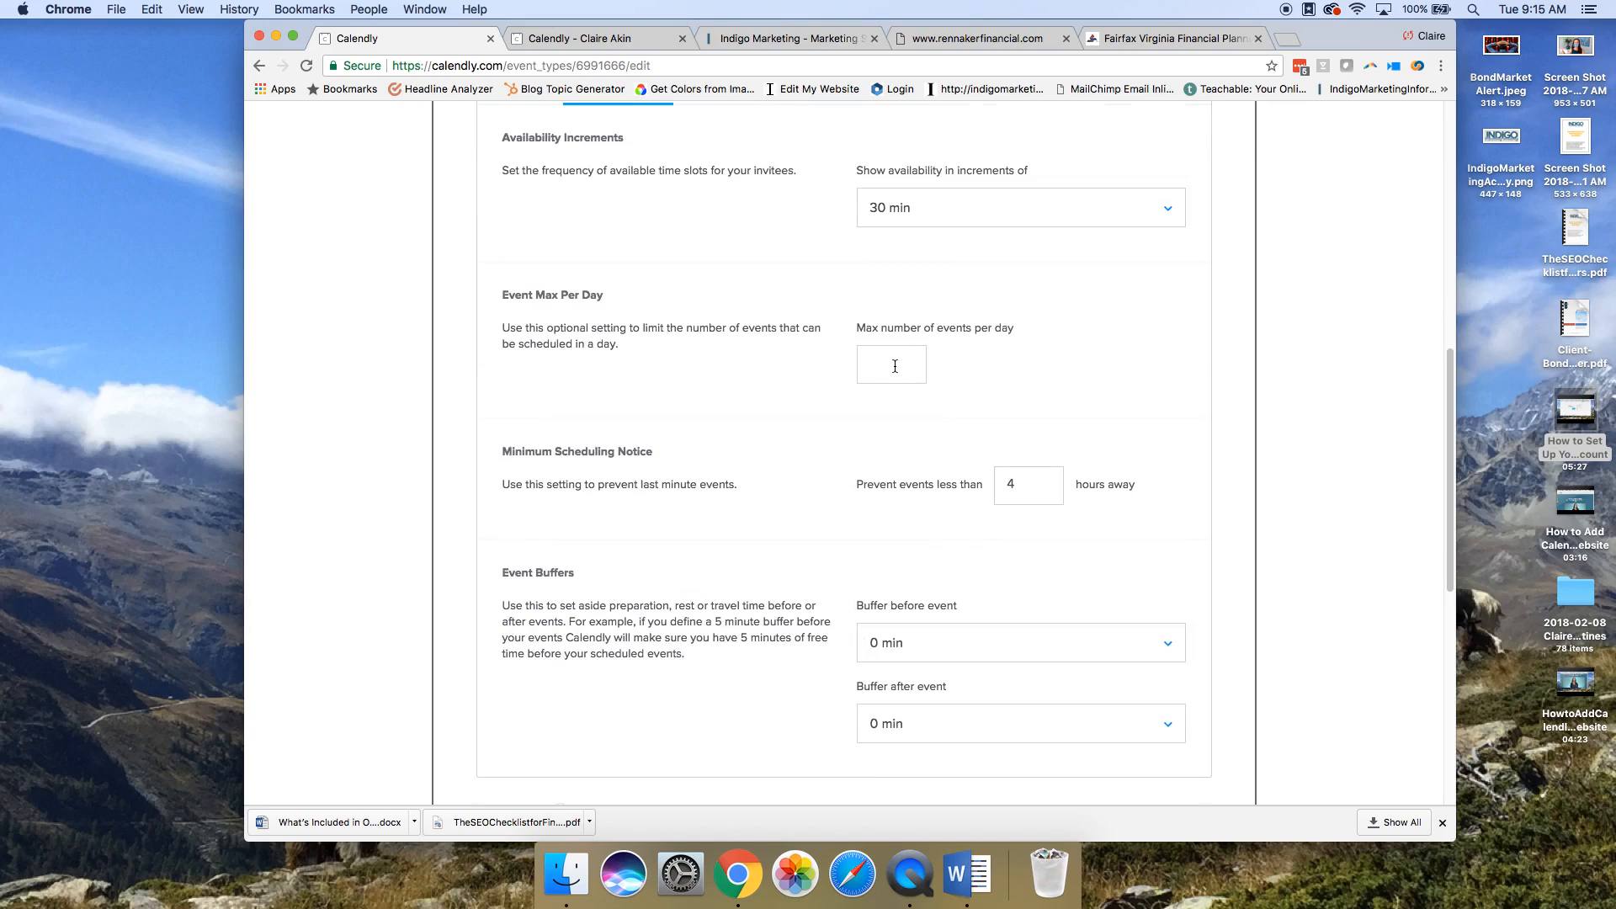
click(895, 365)
click(1166, 417)
scroll(1158, 341, down, 5)
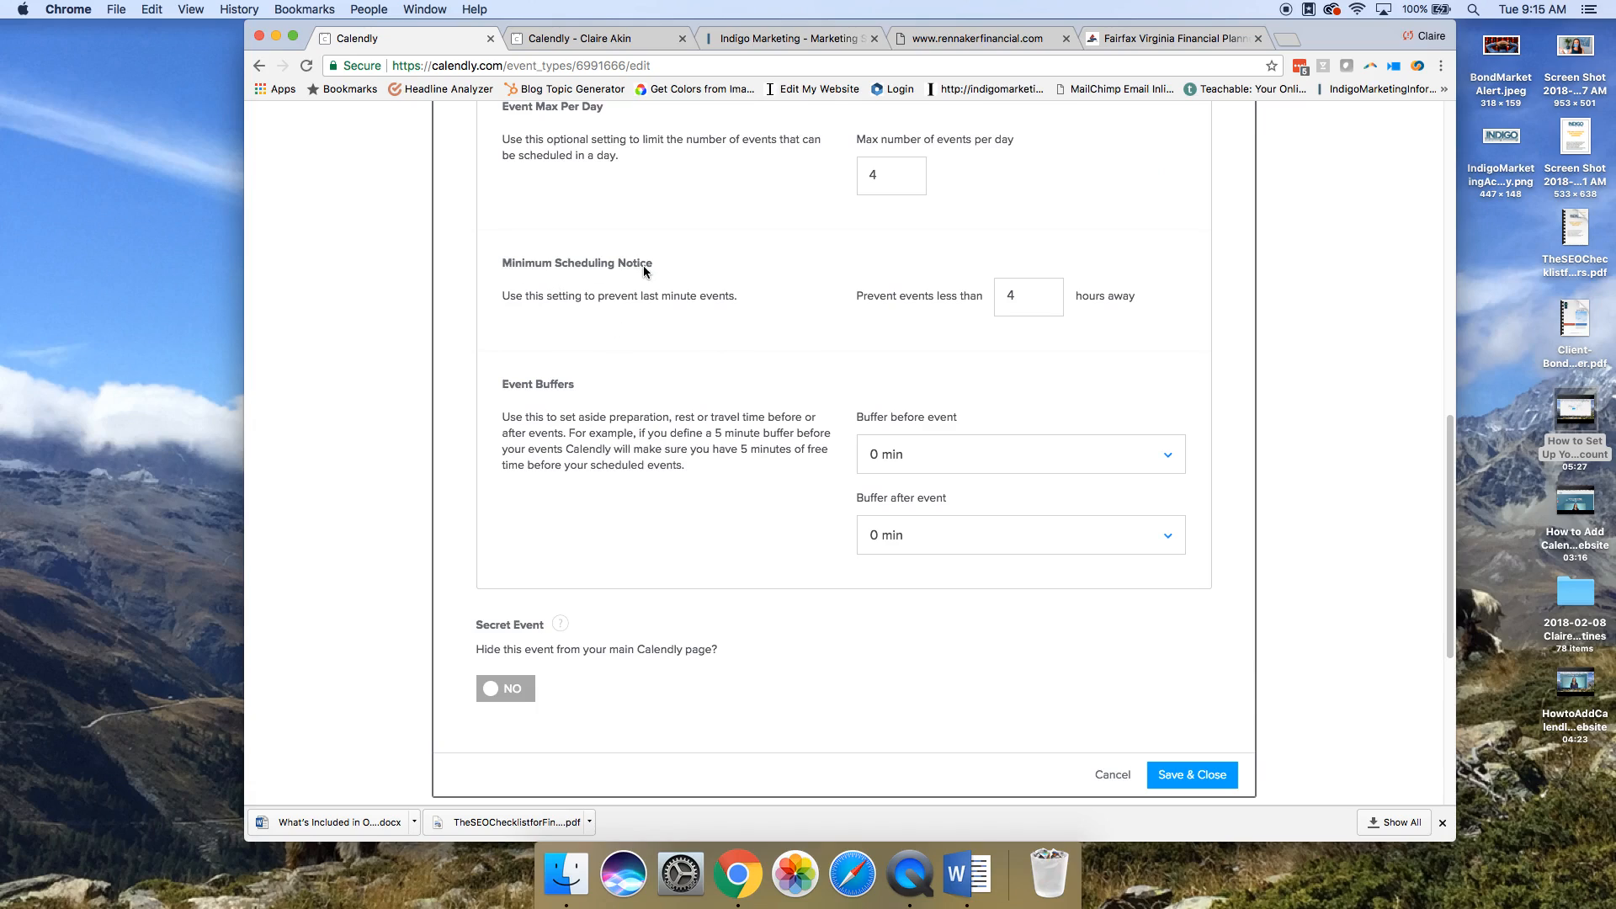
- Set the minimum scheduling notice to prevent events less than 24 hours away
click(1023, 297)
key(BackSpace)
text(24)
click(1131, 319)
scroll(1142, 333, down, 5)
scroll(1141, 334, up, 5)
scroll(1094, 353, down, 2)
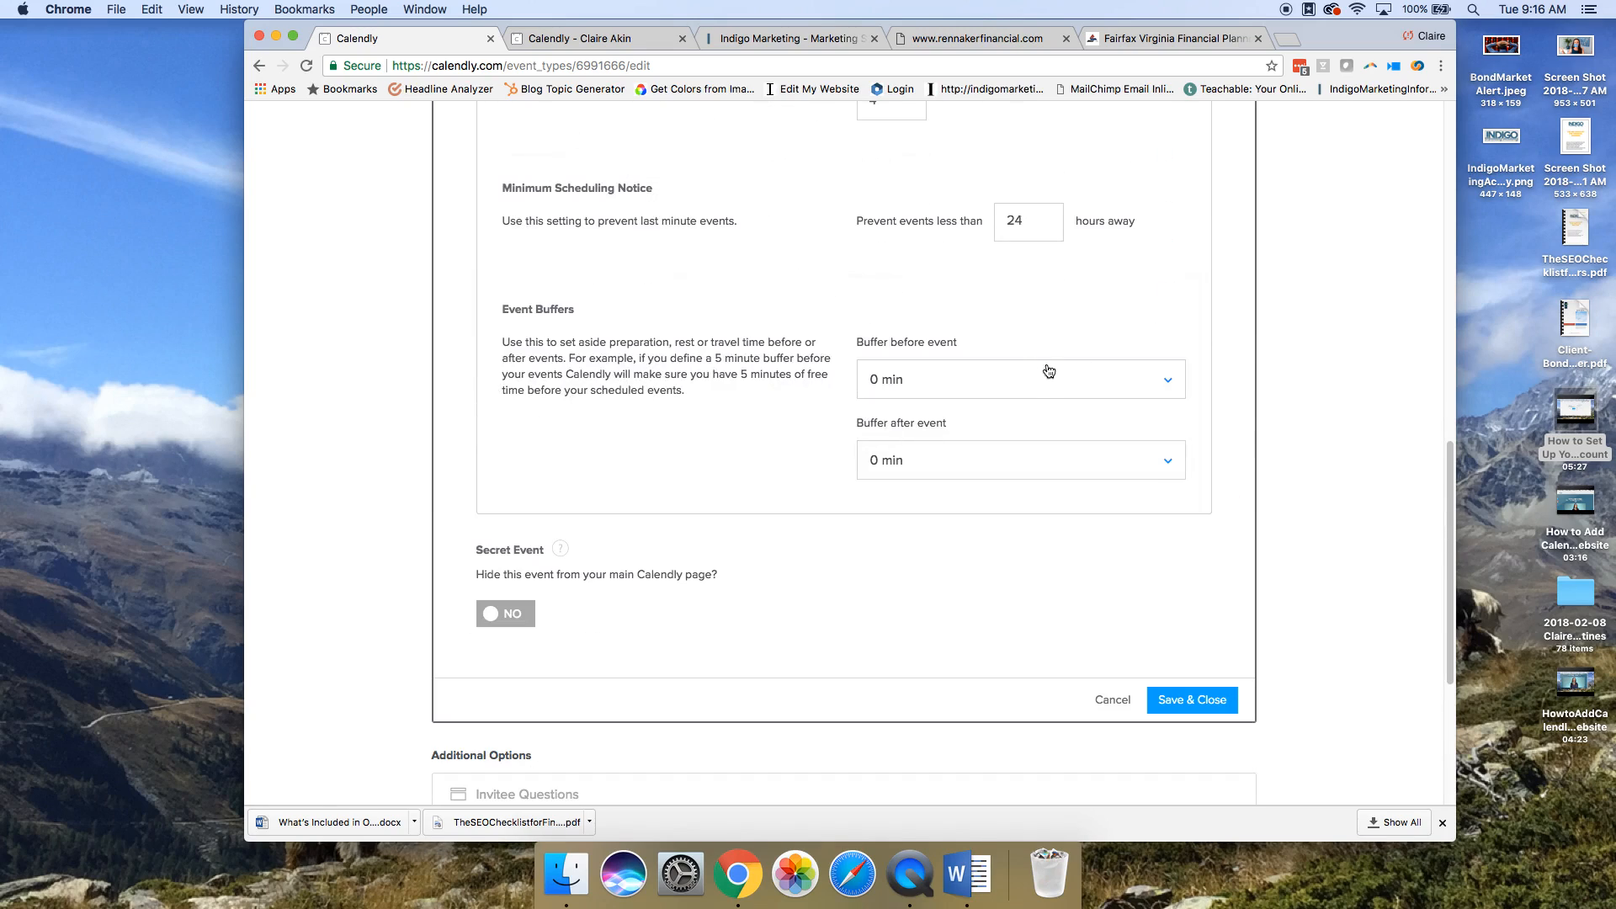
- Try a 5 min buffer before the event and reset it to 0 min
click(1048, 371)
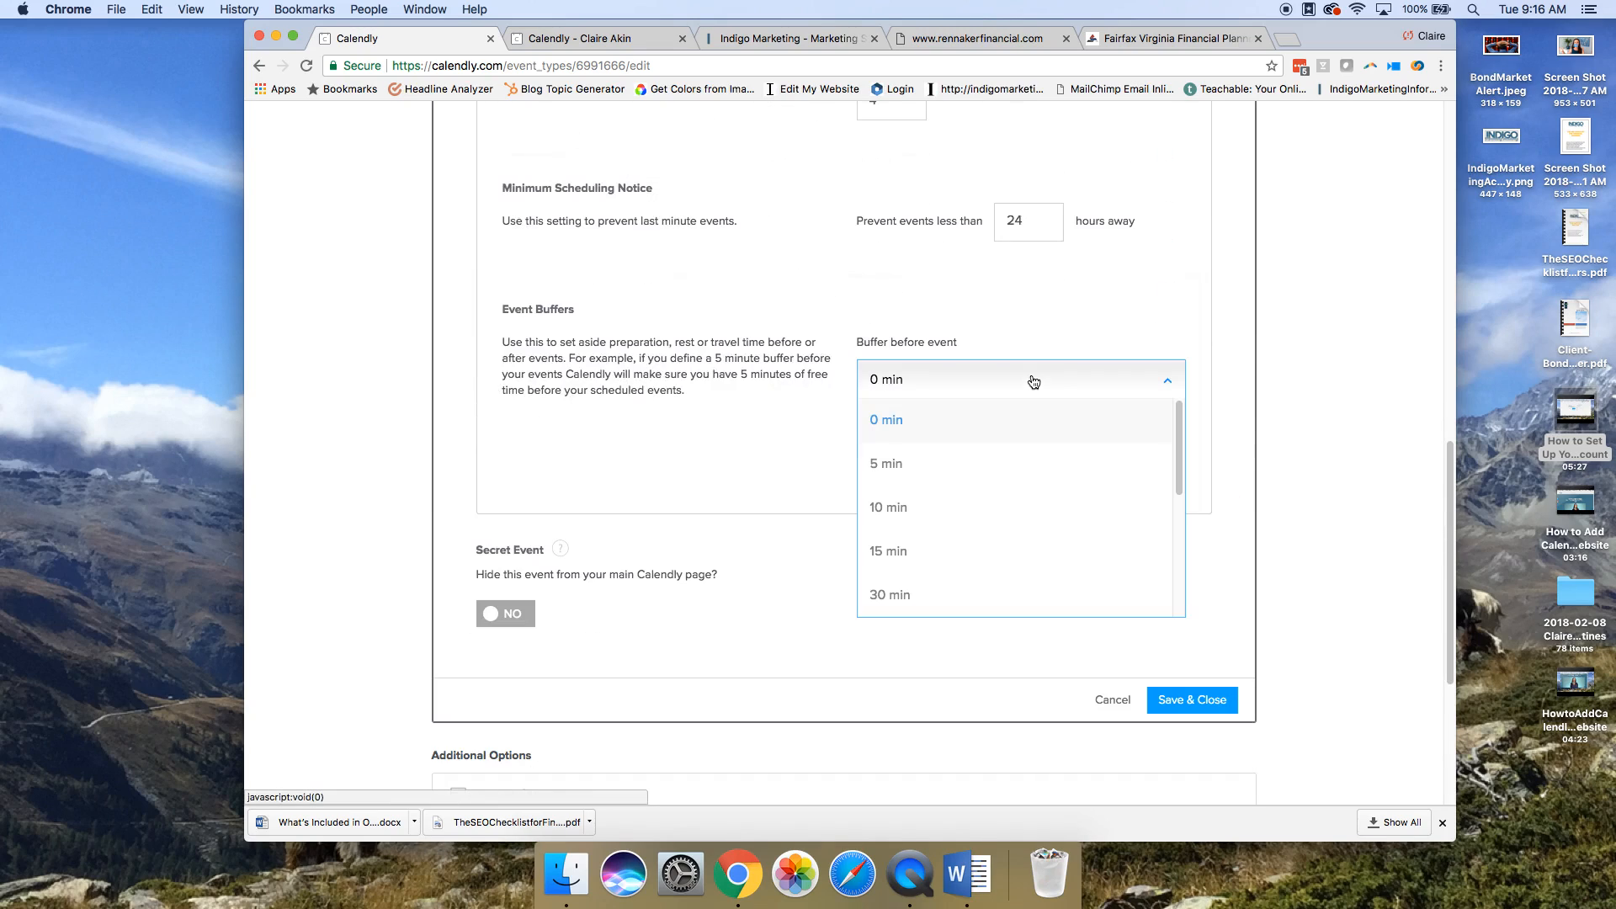
click(1011, 468)
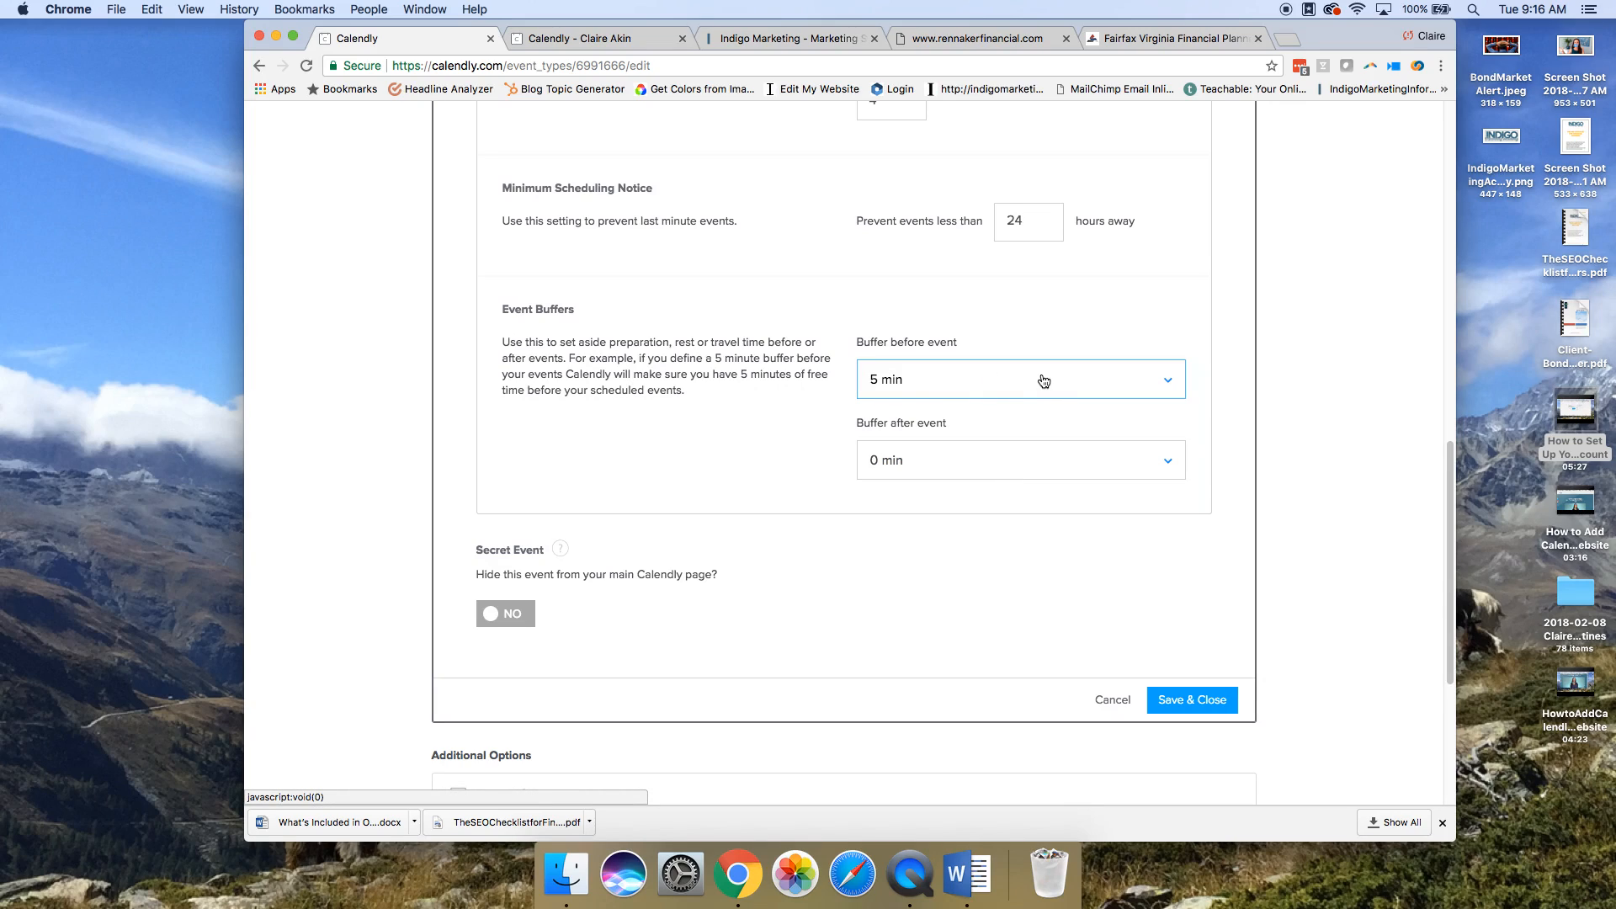
click(984, 390)
click(966, 419)
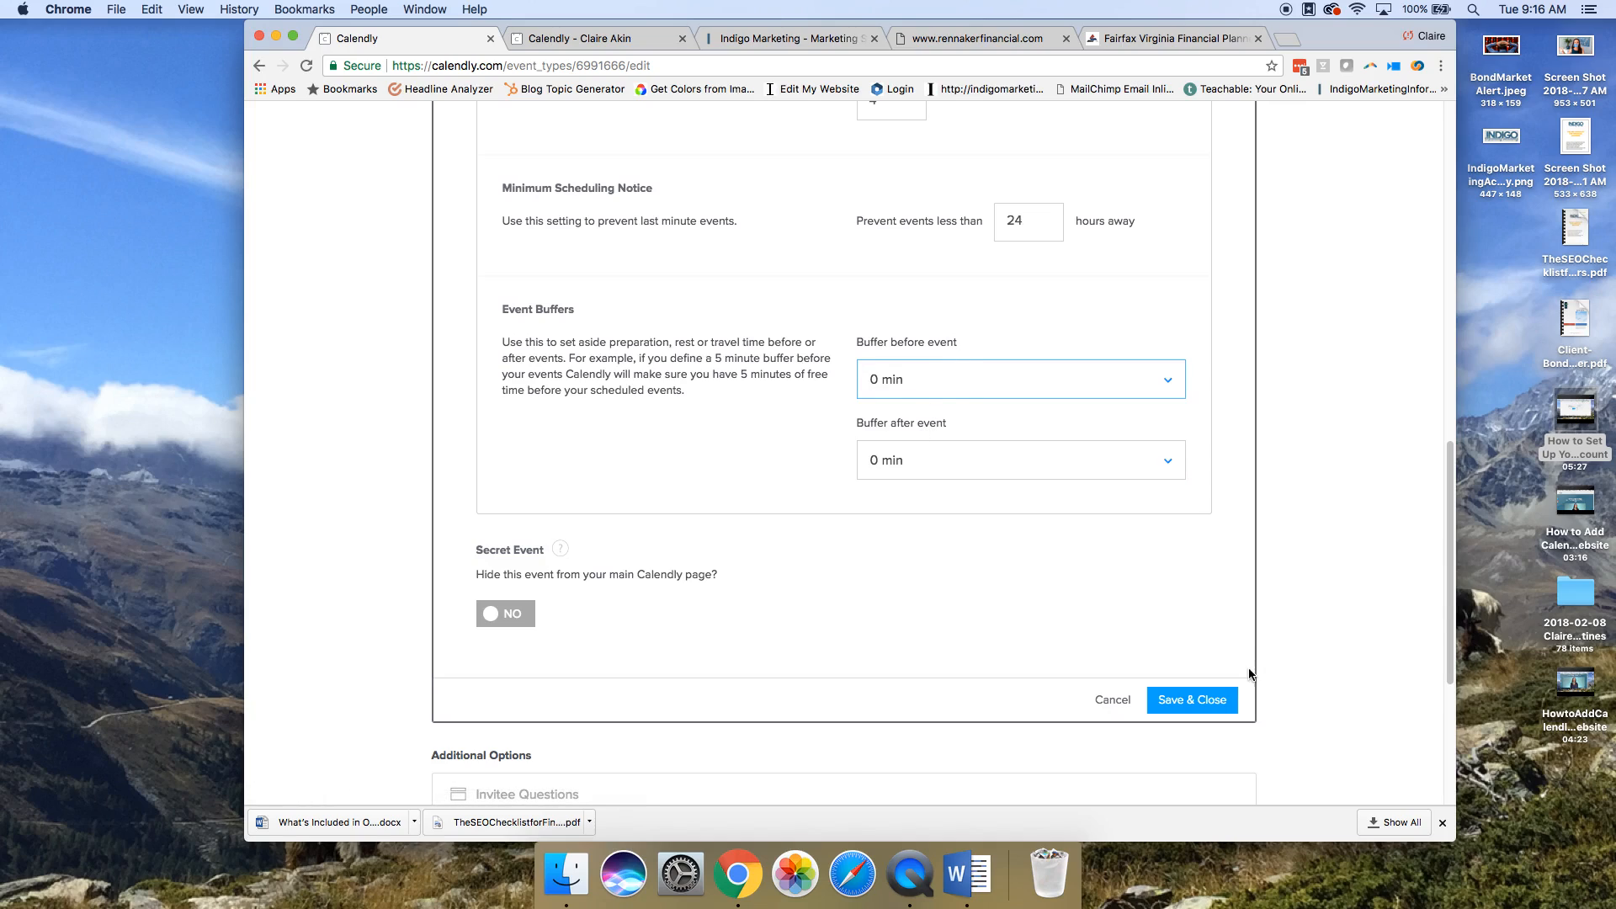
- Save the booking time settings and review the connected account in the account's calendar connection settings
click(1201, 702)
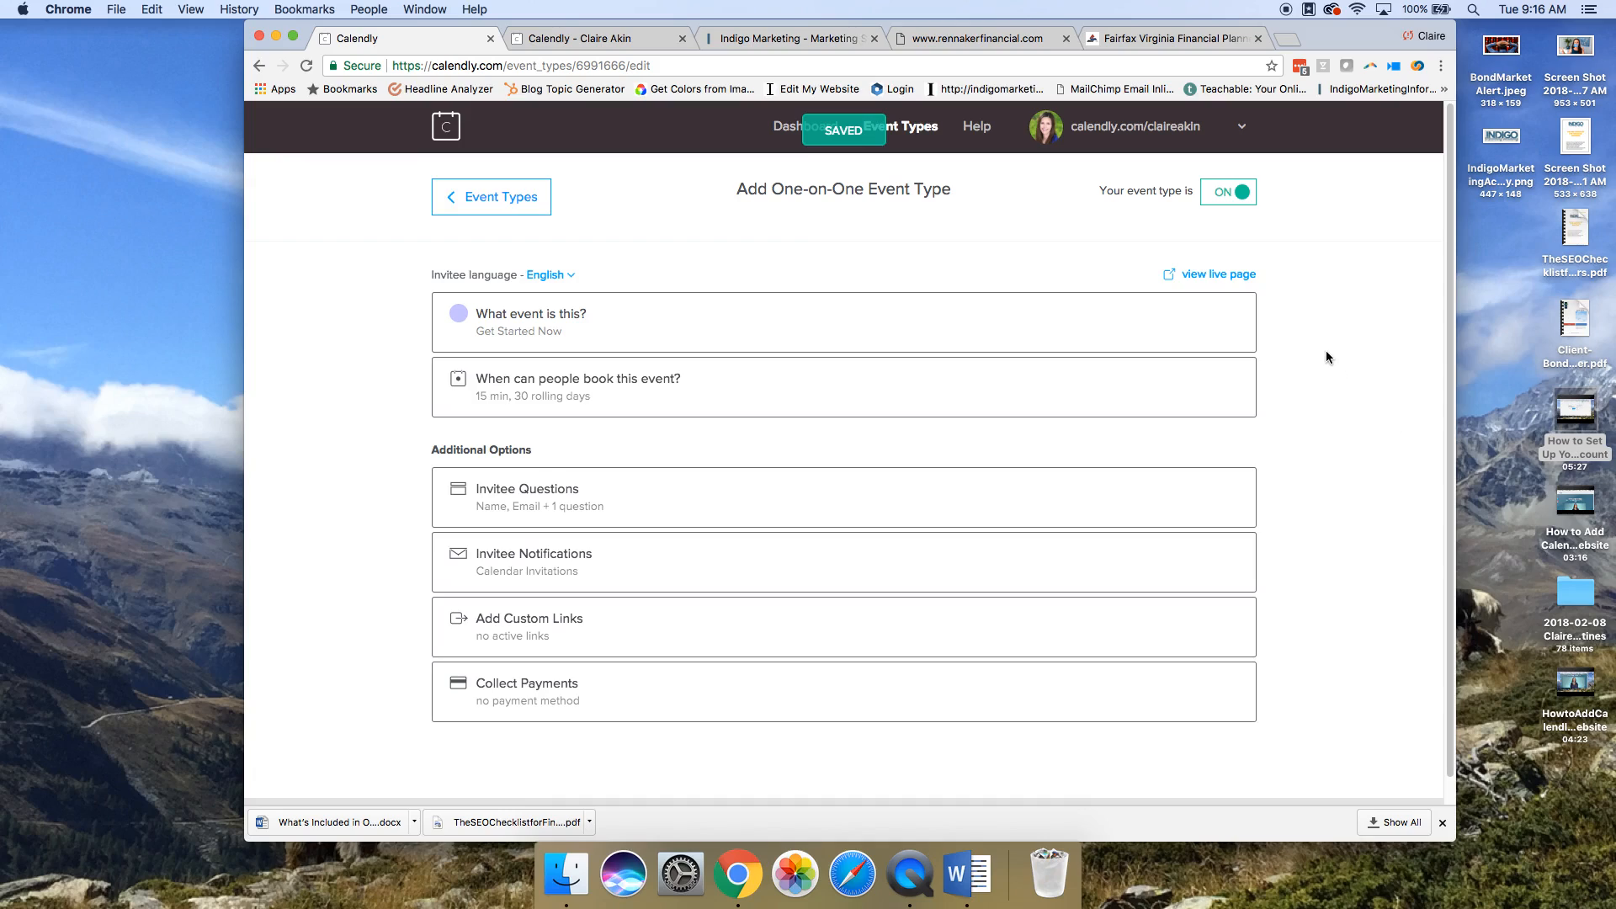
click(1242, 127)
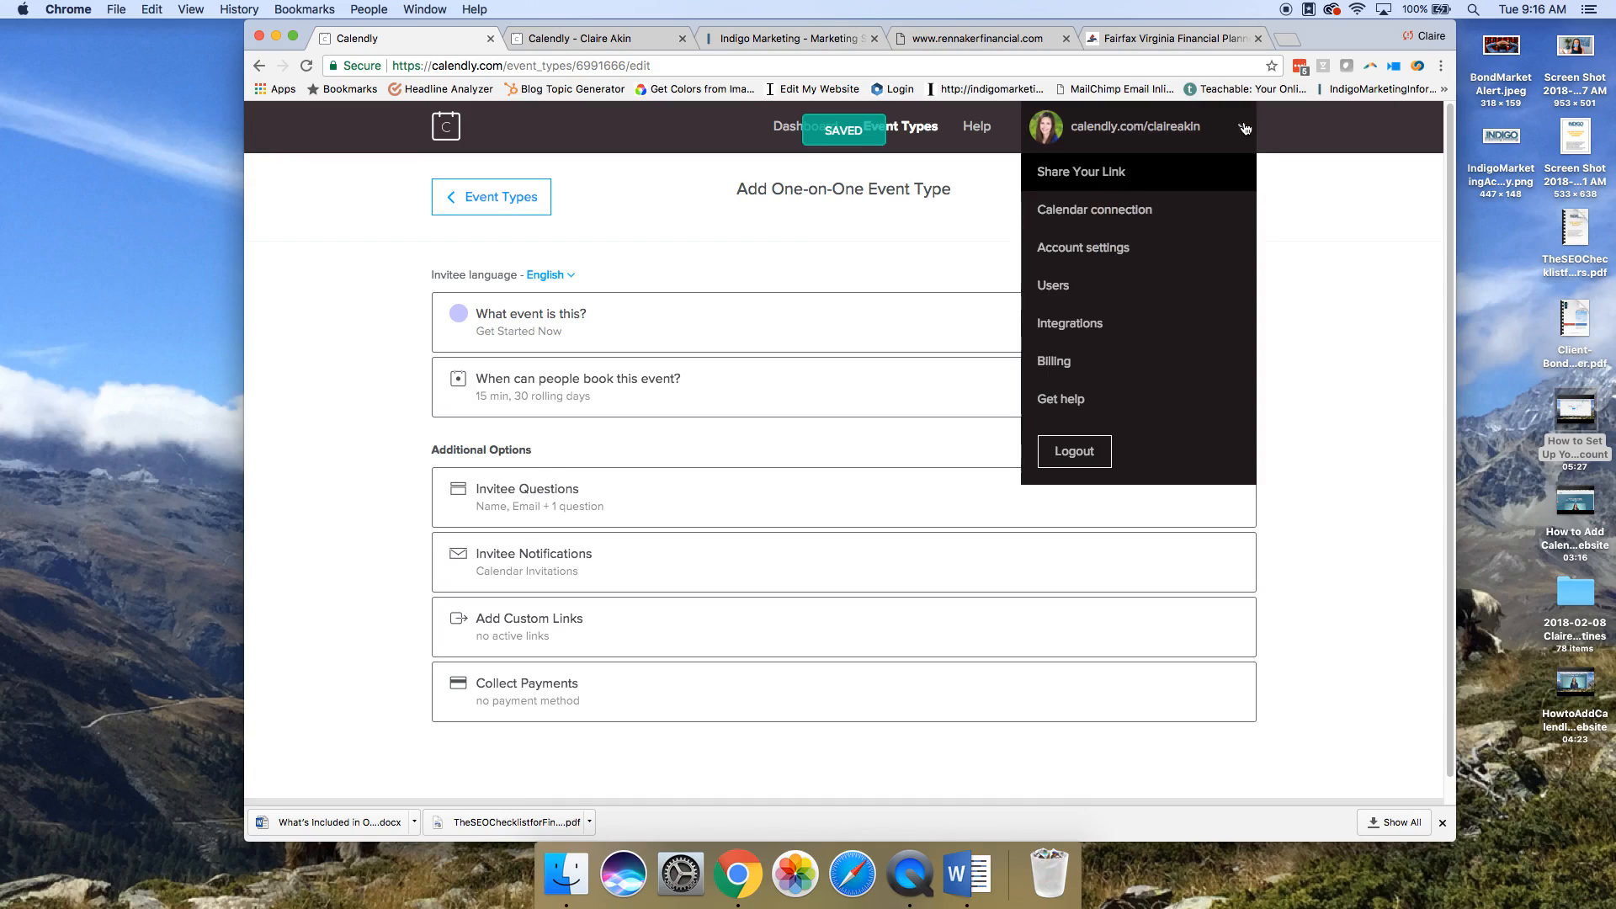
click(1089, 214)
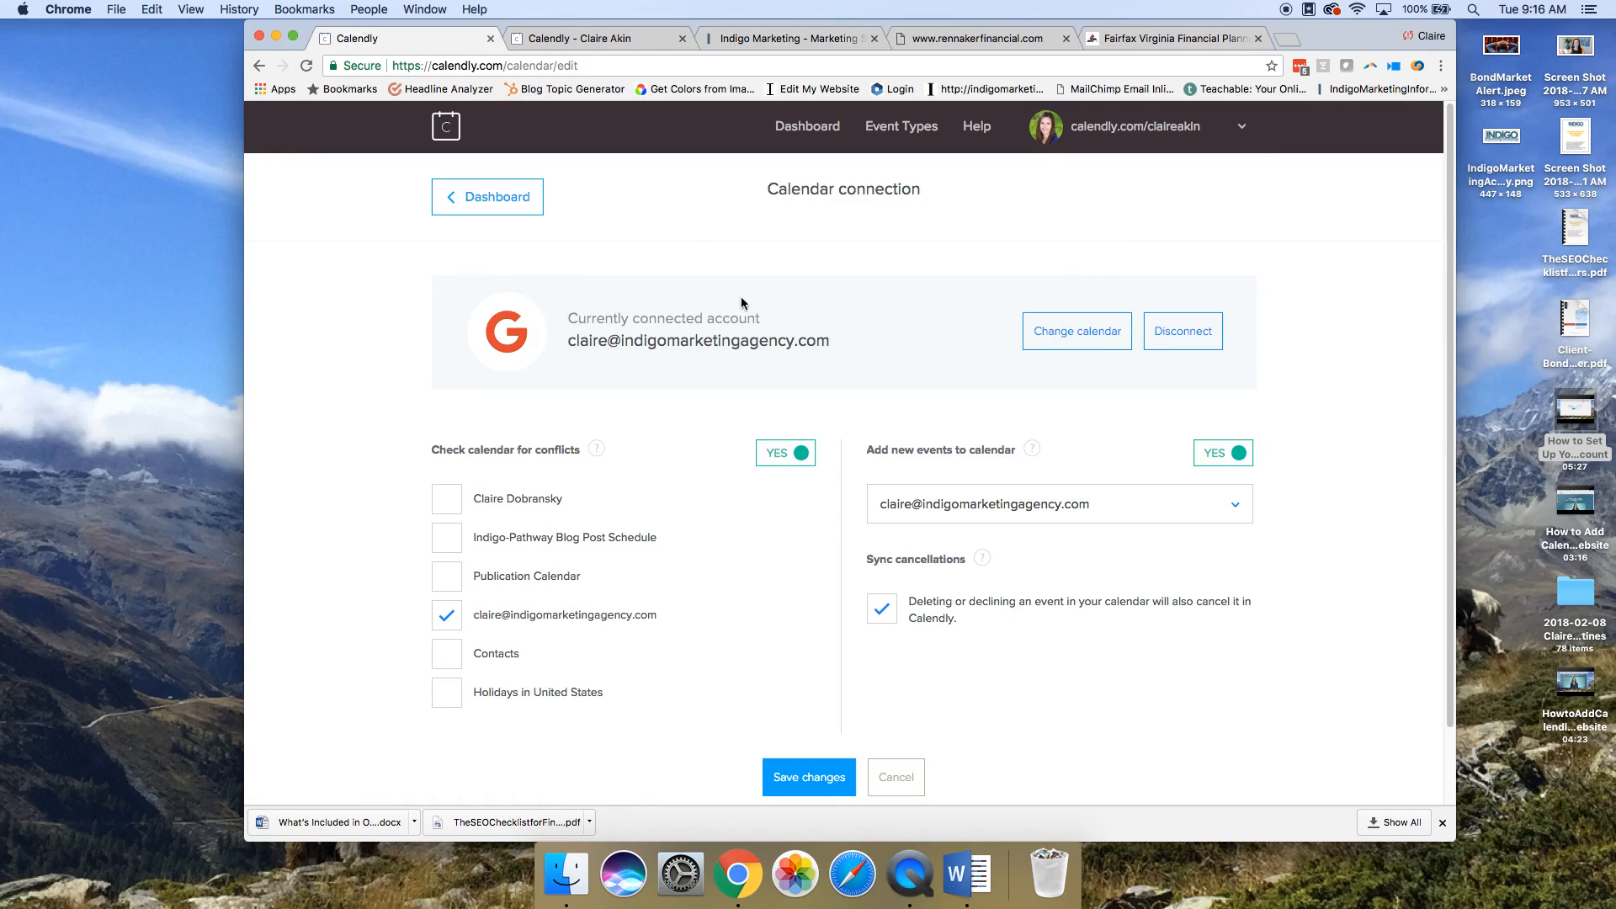
drag(571, 340, 880, 353)
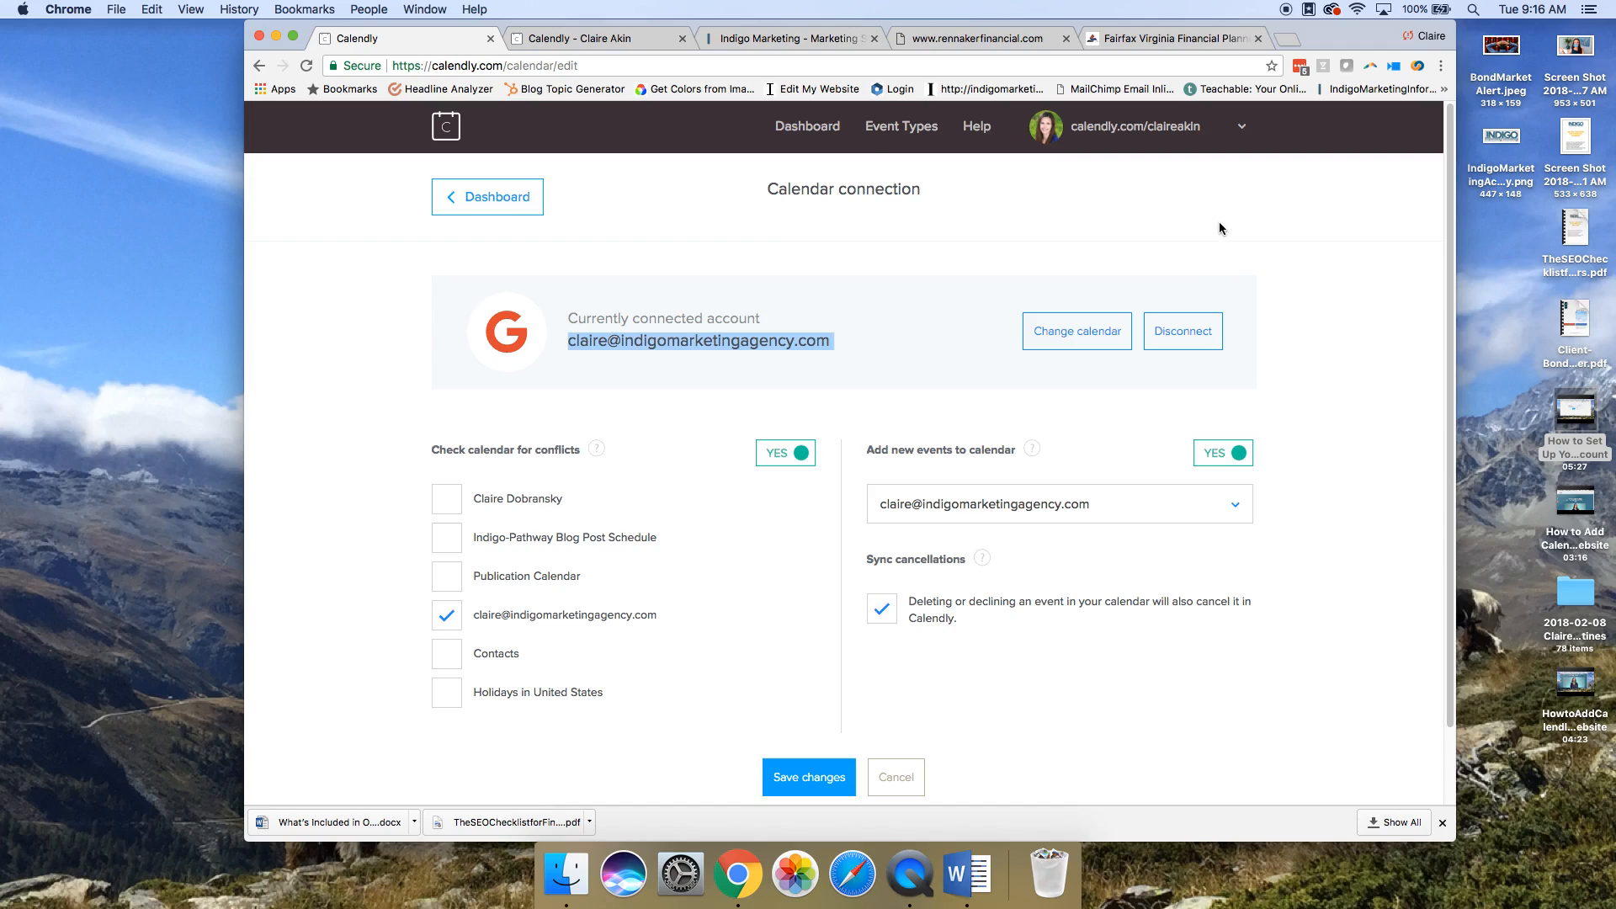
- Check the available times for Wednesday, Feb 14 on the live booking page and return to the calendar connection settings
click(564, 38)
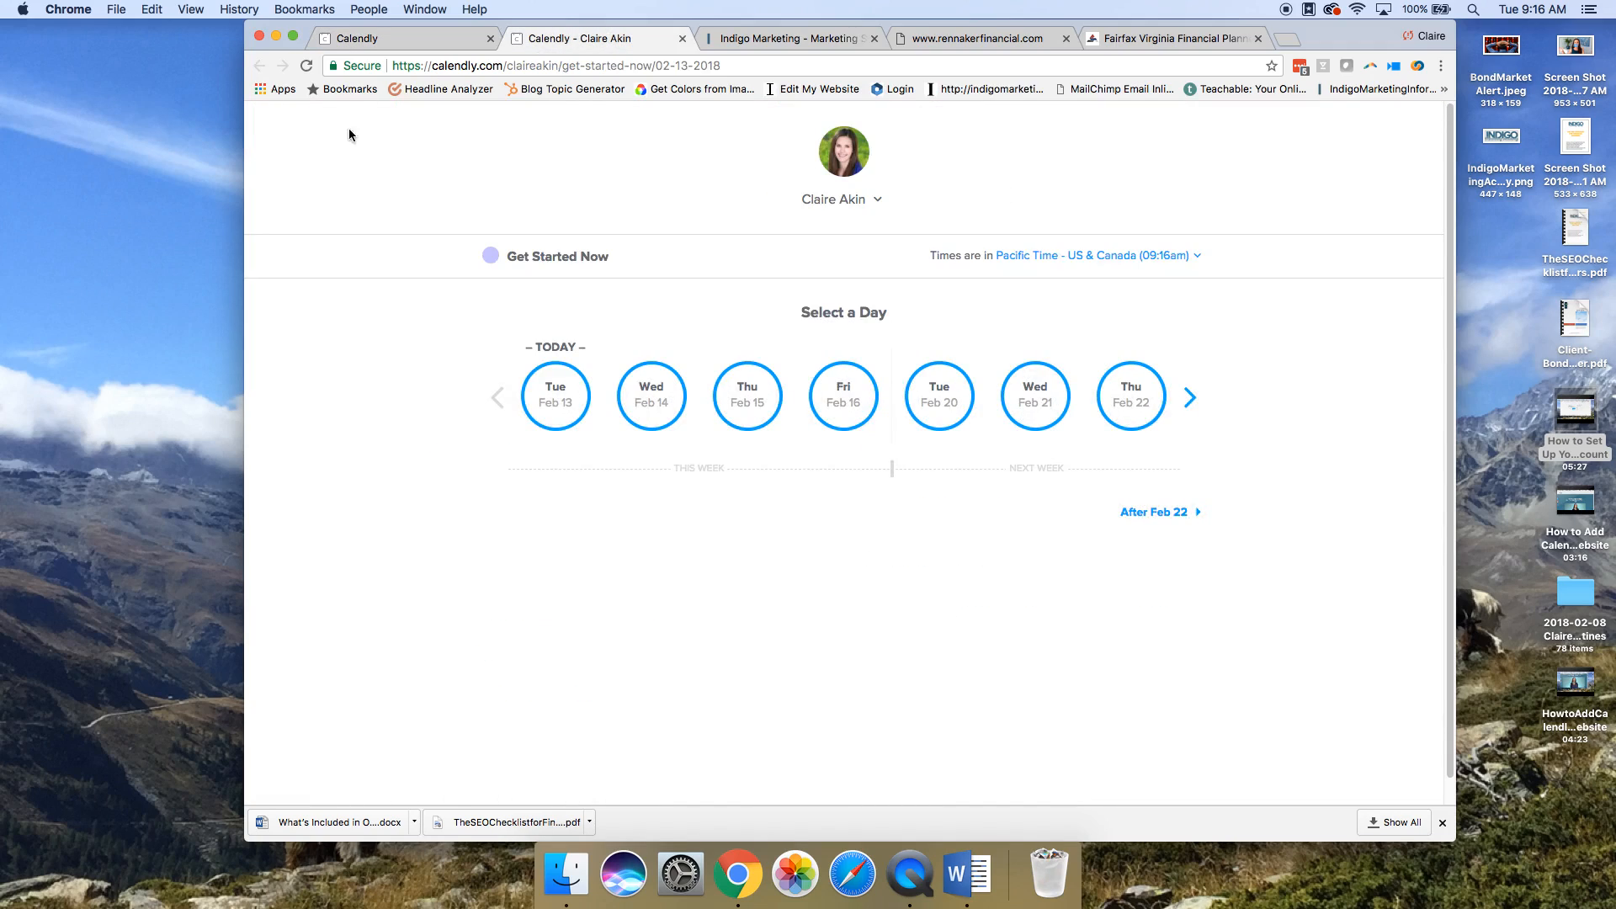
click(653, 402)
scroll(943, 345, down, 10)
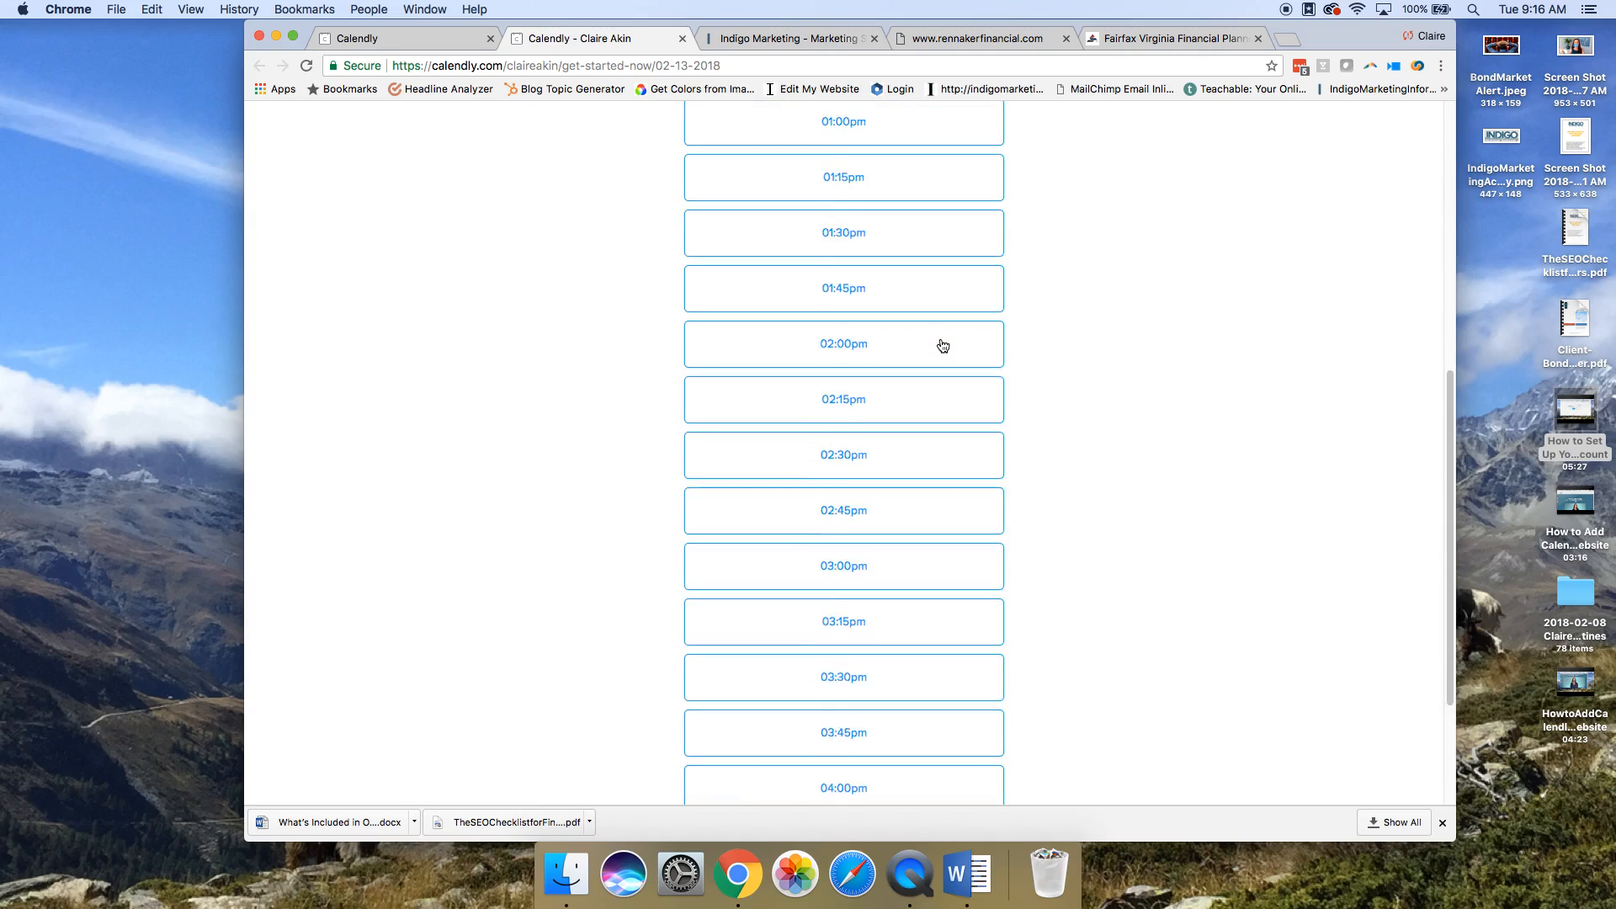
scroll(943, 345, up, 10)
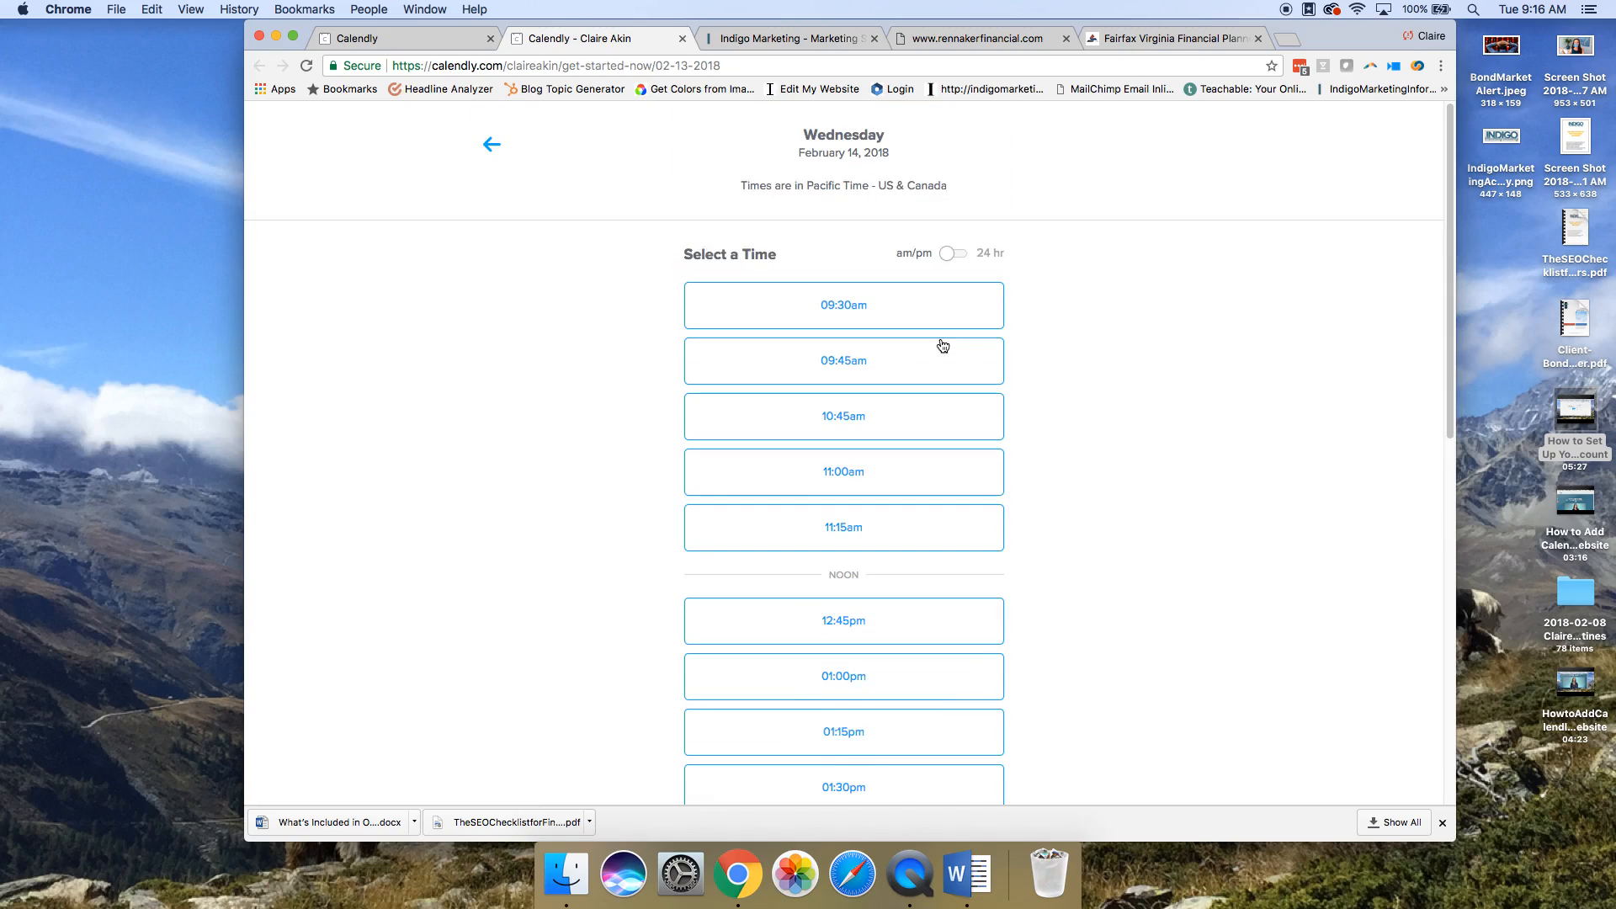
click(353, 35)
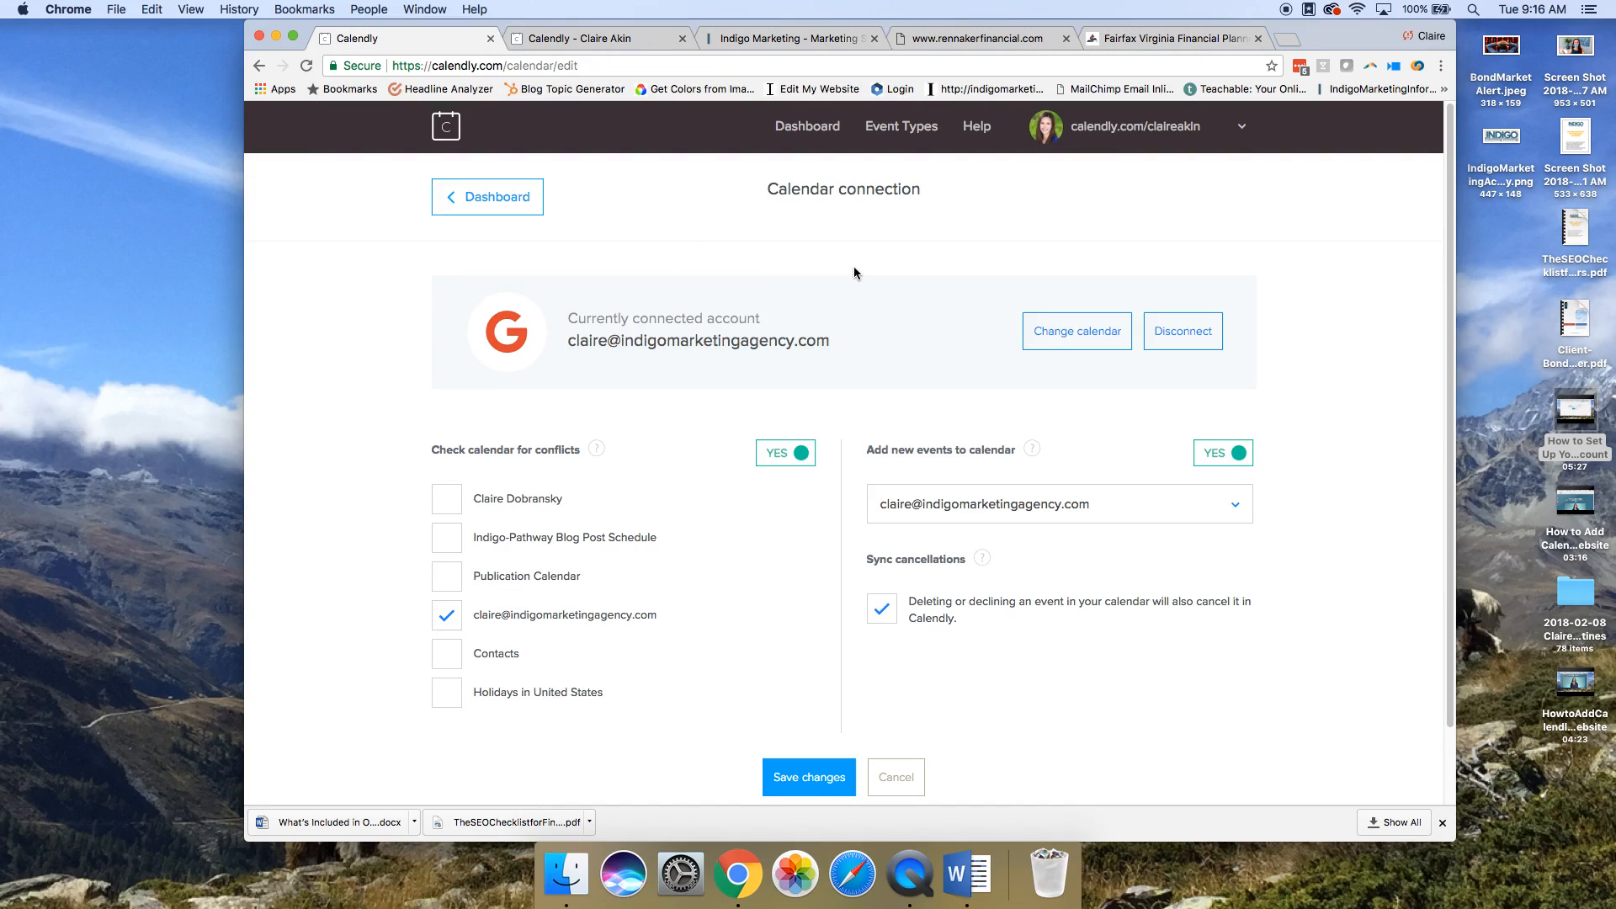